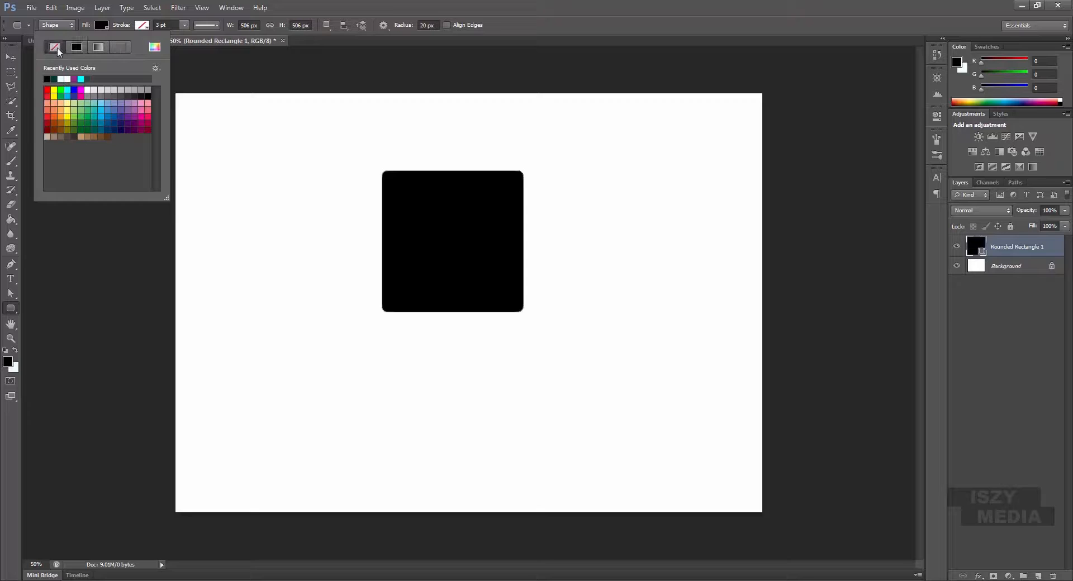
# Replace the rounded square's fill with a black outline stroke.
pyautogui.click(146, 26)
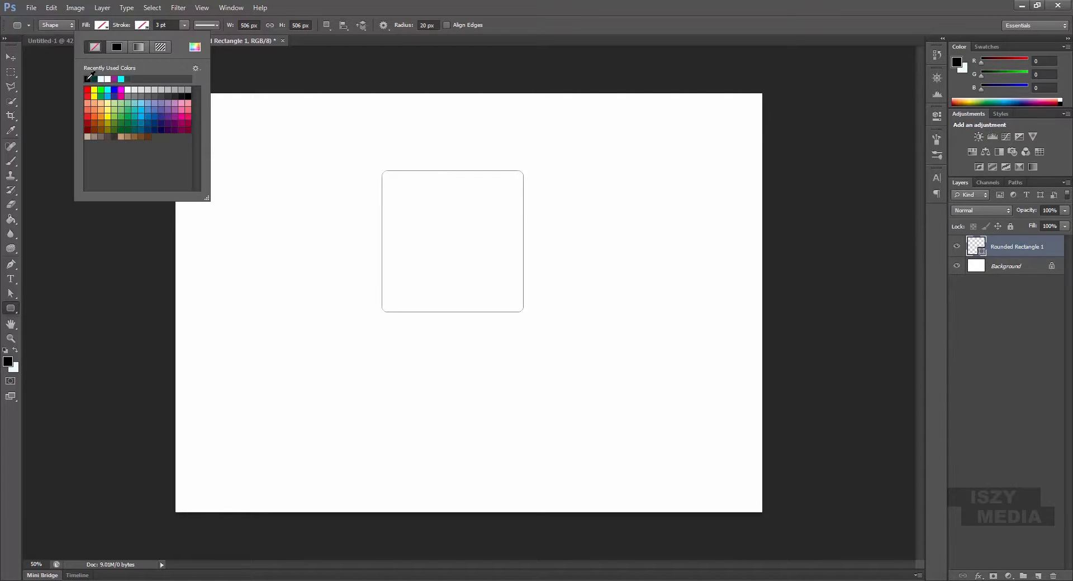
pyautogui.click(88, 78)
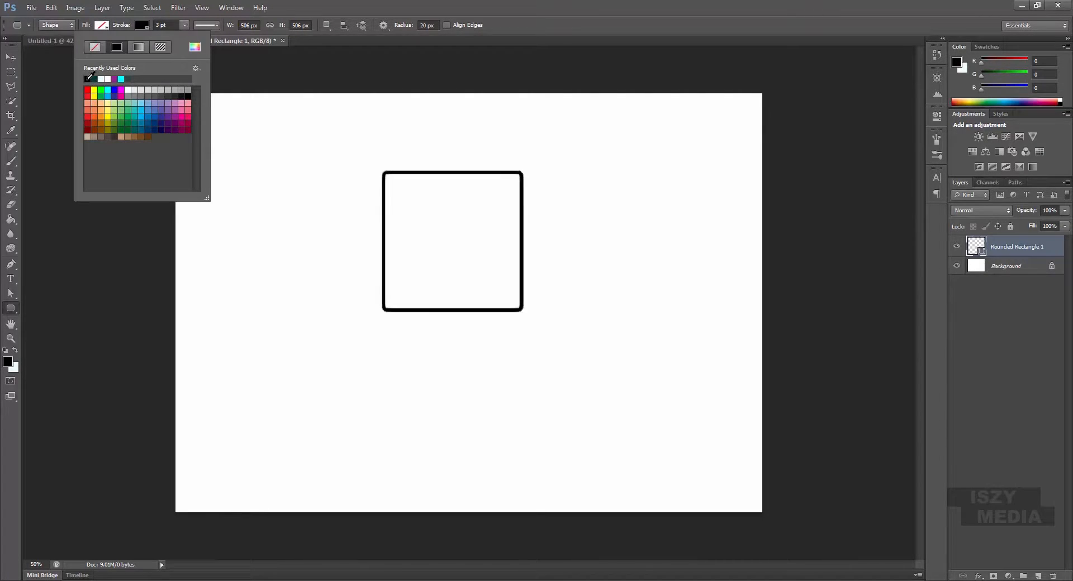
pyautogui.click(527, 25)
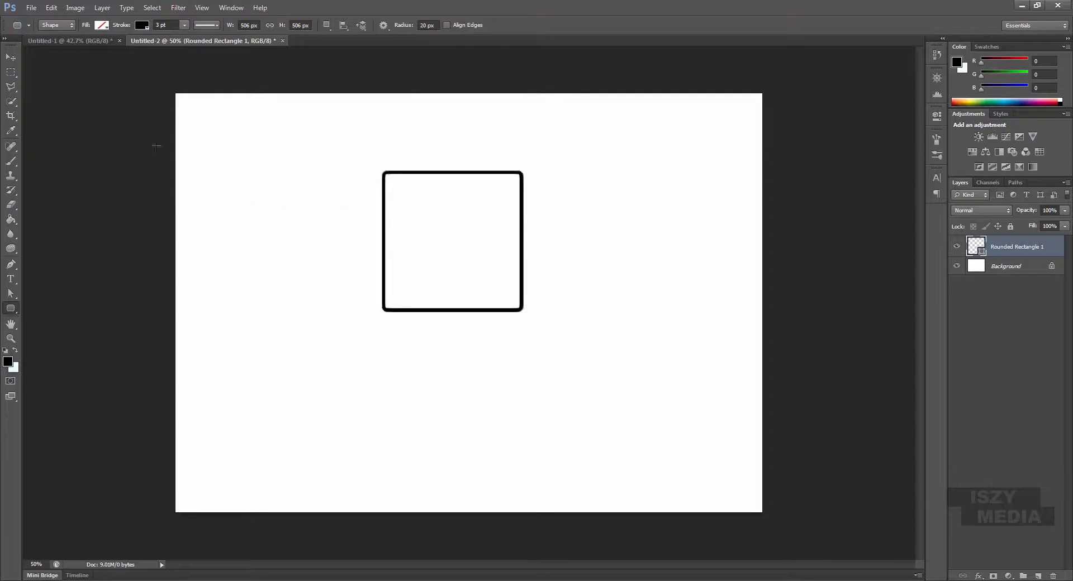
# Look over the reference logo in the Untitled-1 document and return to Untitled-2.
pyautogui.click(11, 58)
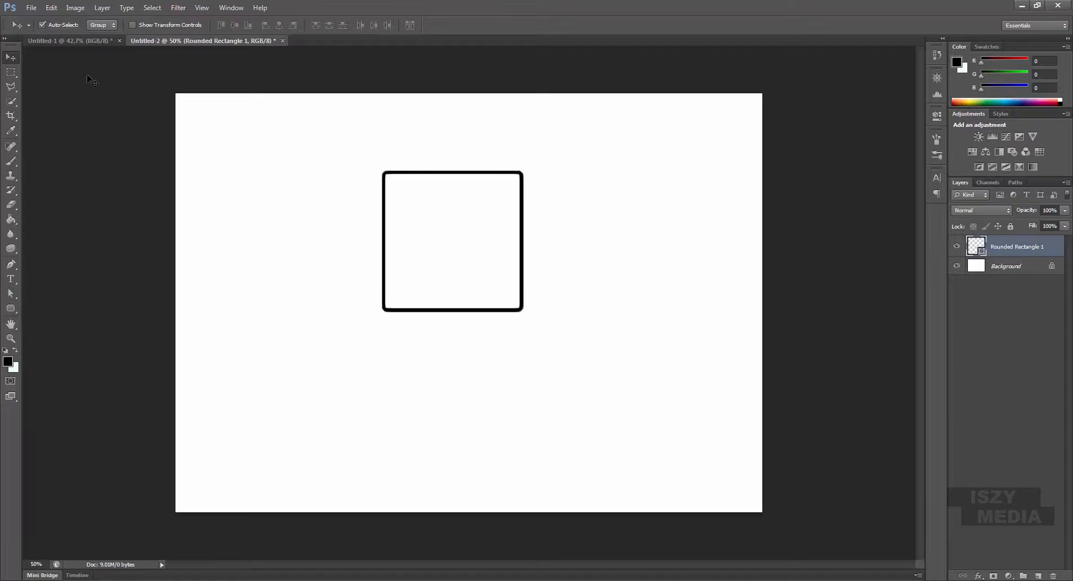
pyautogui.click(86, 44)
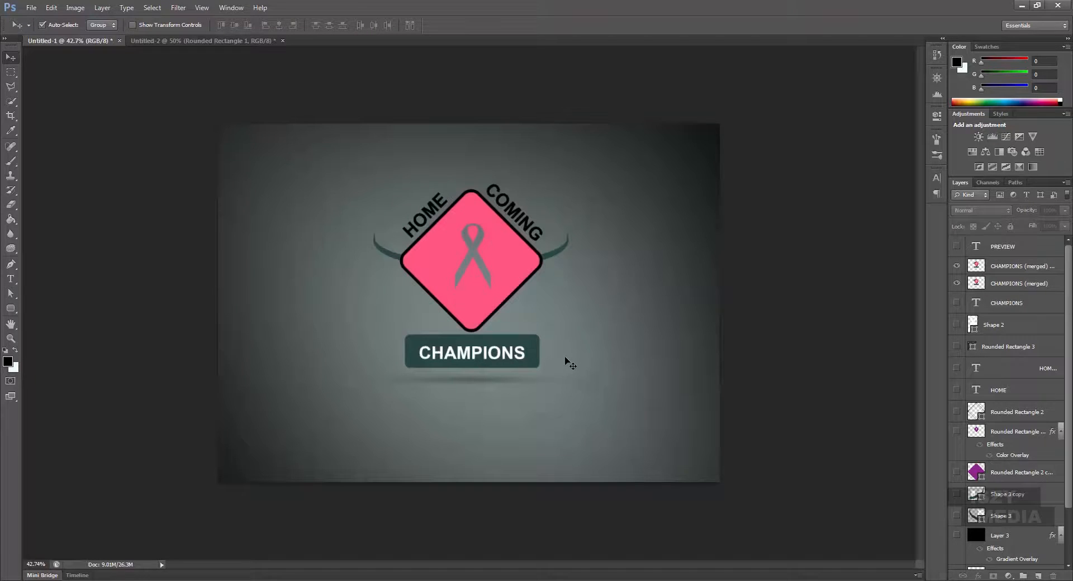
pyautogui.click(235, 42)
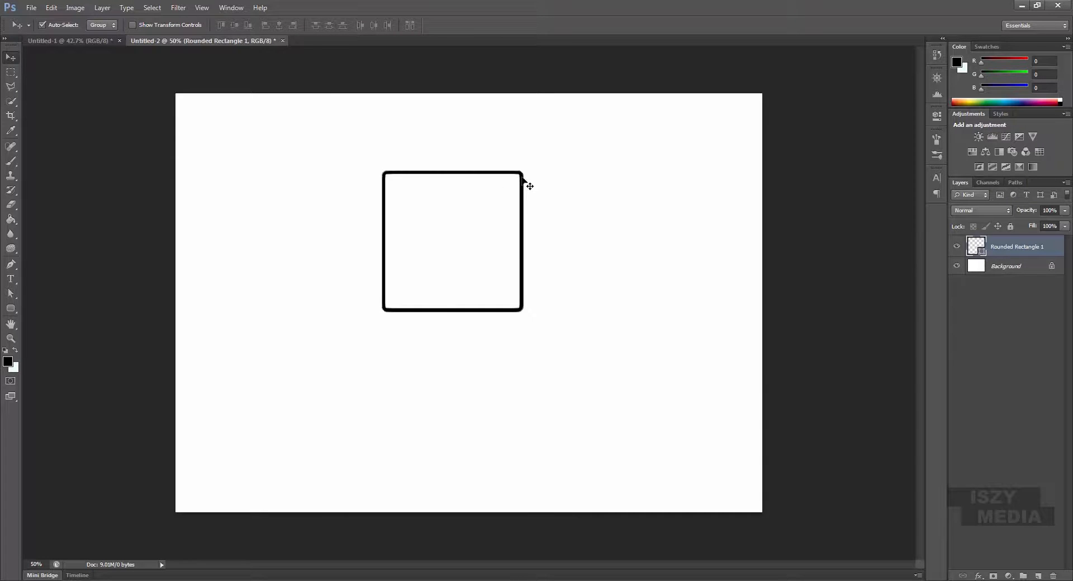
# Rotate the rounded square 45 degrees into a diamond and apply the transformation.
pyautogui.hotkey('ctrl', 't')
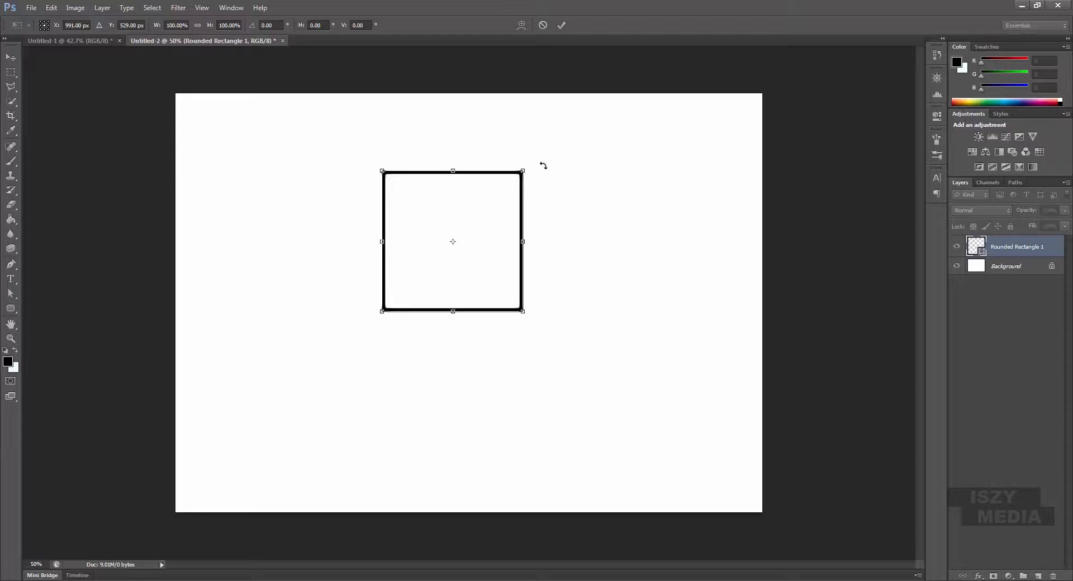
pyautogui.moveTo(542, 184); pyautogui.dragTo(552, 247)
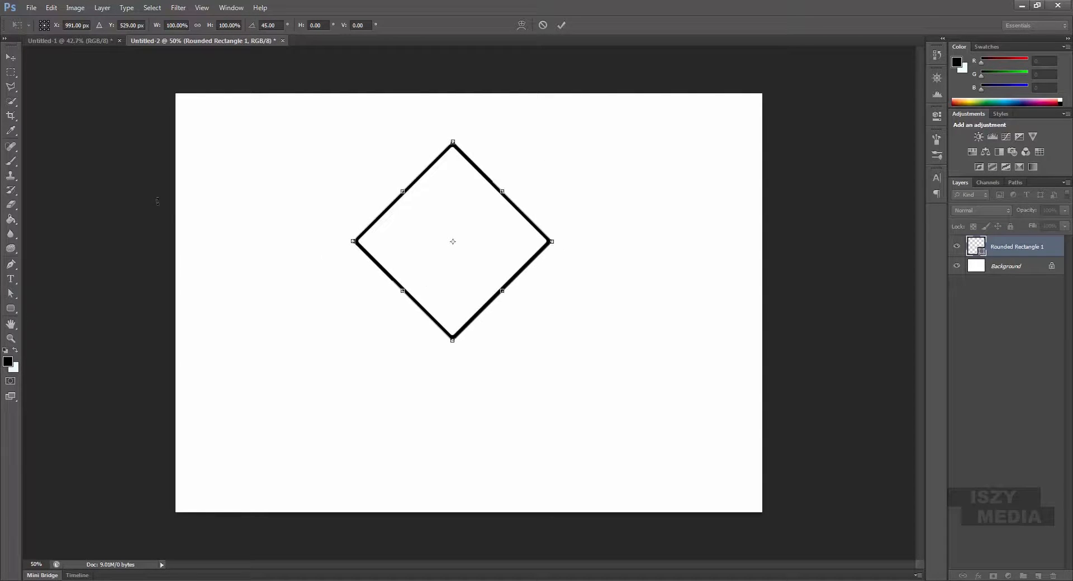
pyautogui.click(9, 59)
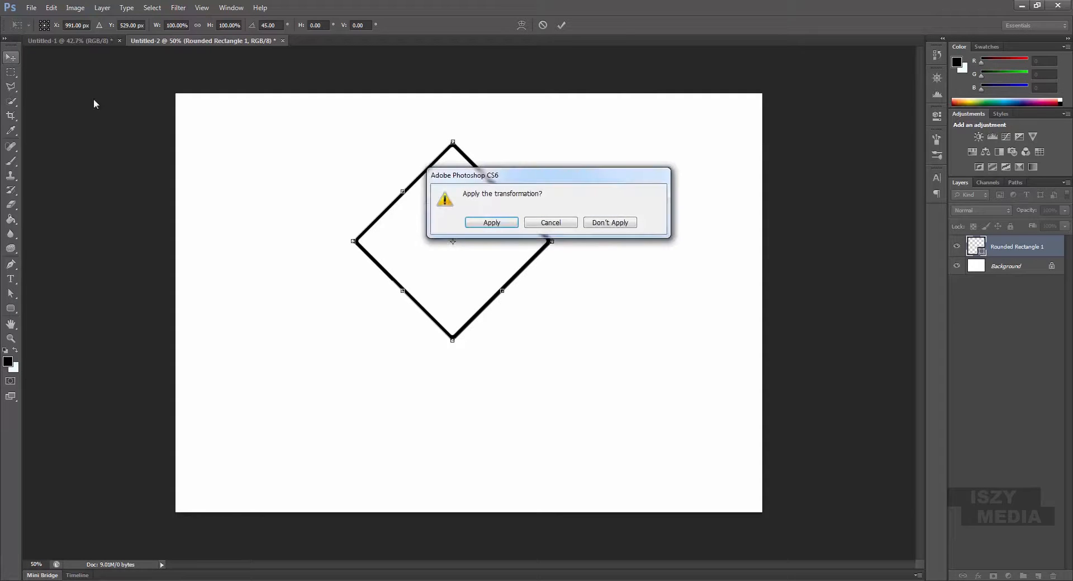
pyautogui.click(508, 225)
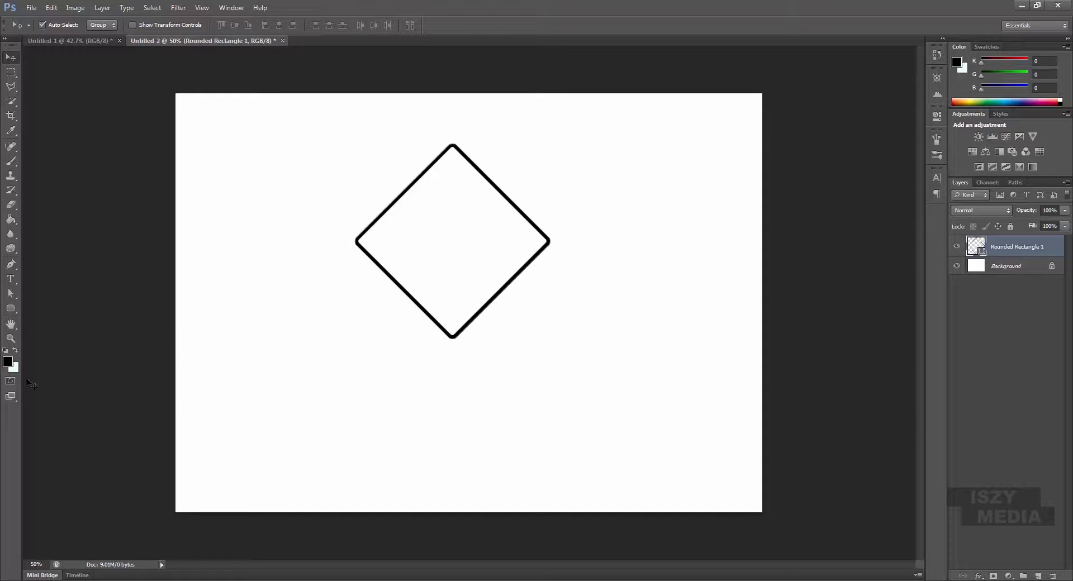
# Draw a horizontal rounded rectangle of about 568 by 152 px just below the diamond.
pyautogui.click(11, 307)
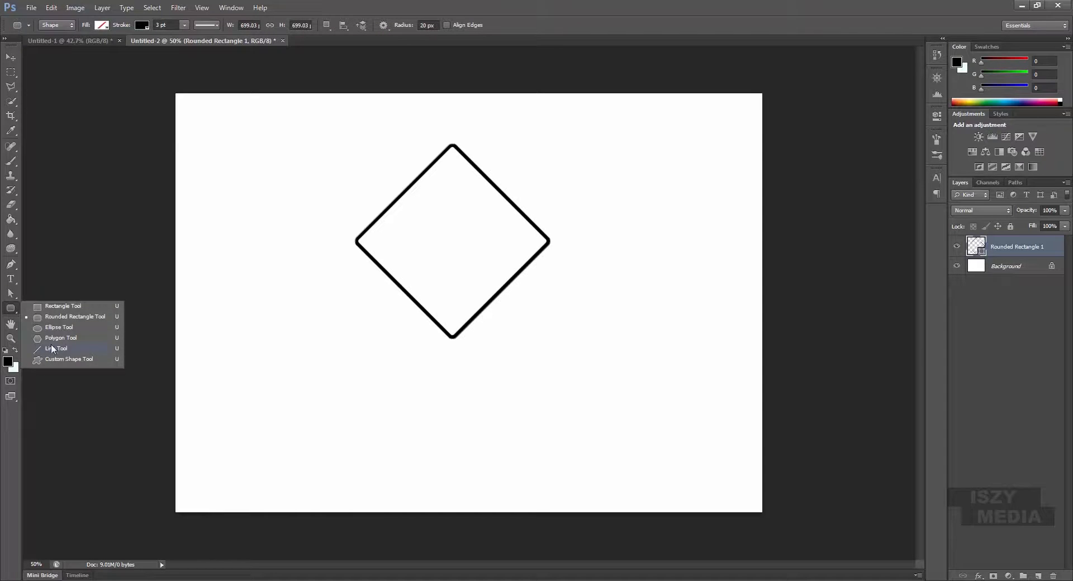
pyautogui.click(62, 317)
pyautogui.moveTo(341, 348); pyautogui.dragTo(533, 389)
pyautogui.press('space')
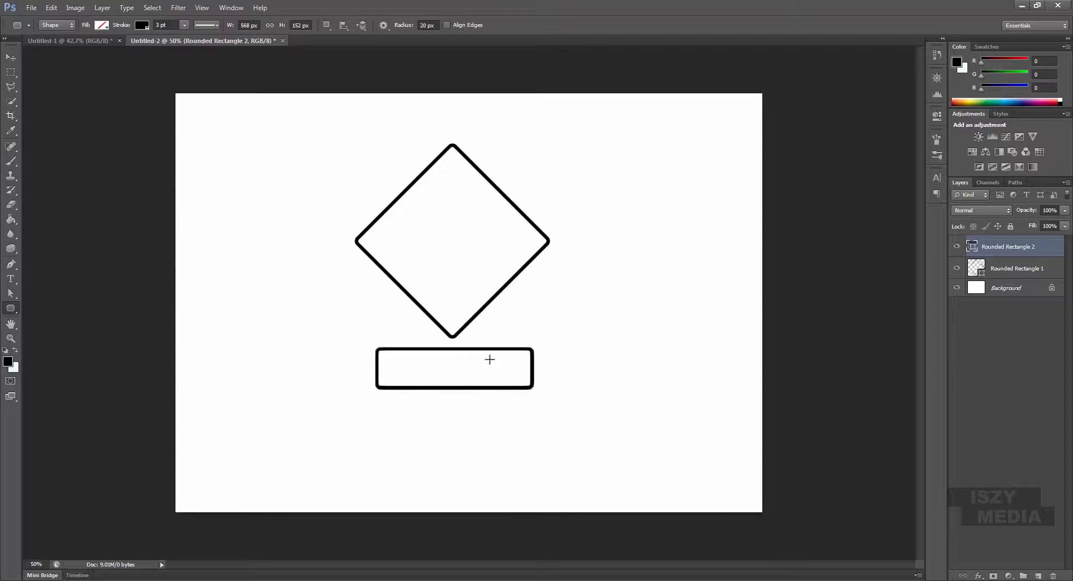
# Fill the rounded rectangle below the diamond with green and remove its stroke.
pyautogui.click(107, 28)
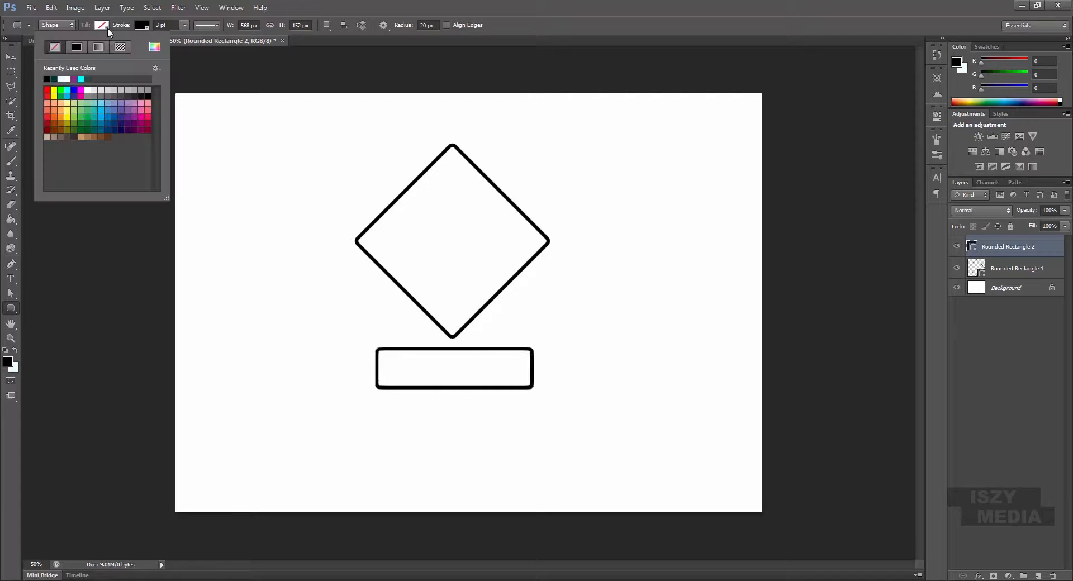
pyautogui.click(61, 92)
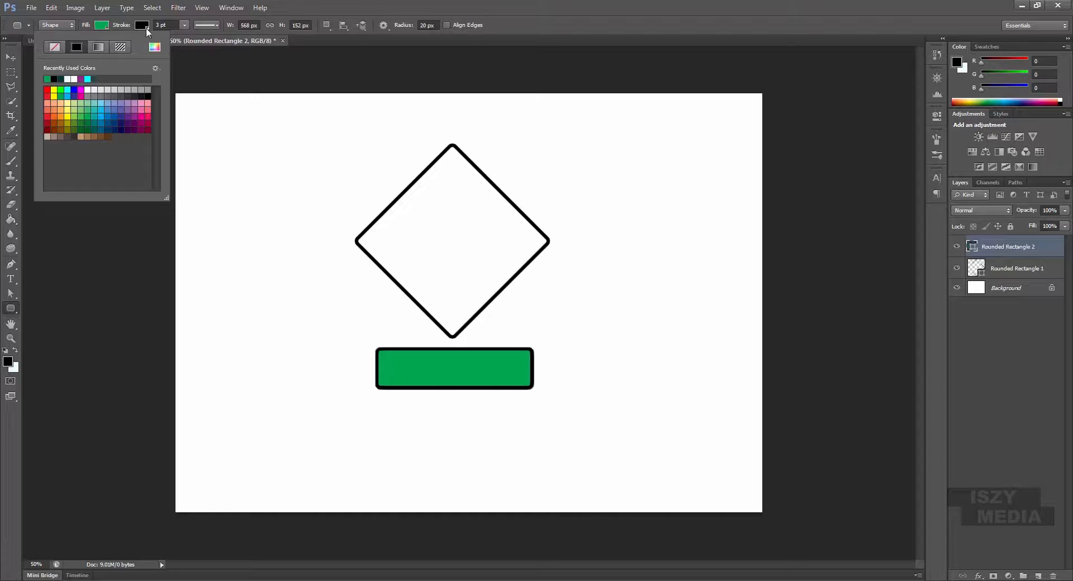
pyautogui.click(142, 25)
pyautogui.click(88, 78)
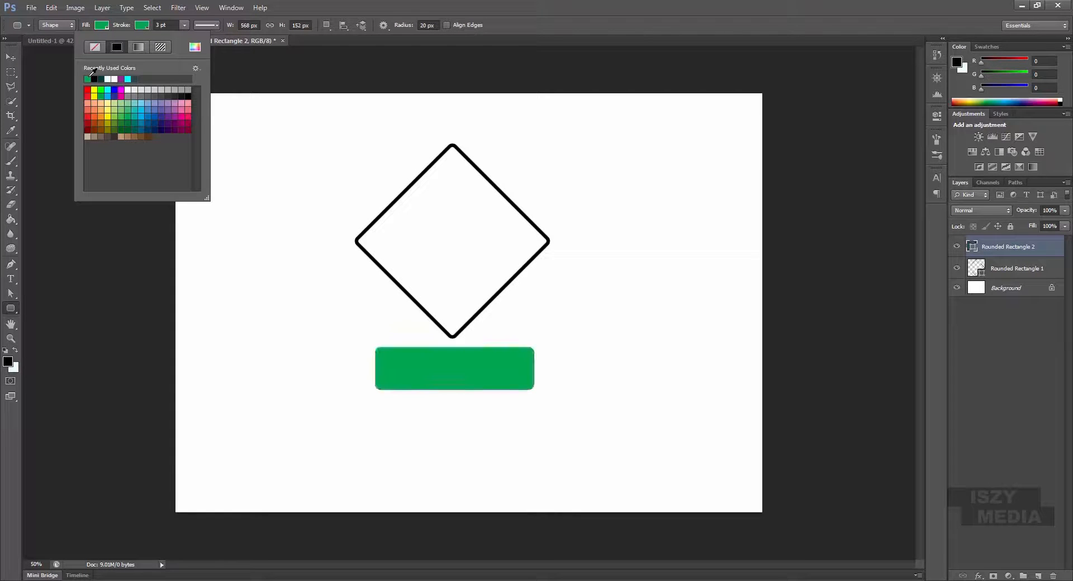
pyautogui.click(95, 47)
pyautogui.click(64, 25)
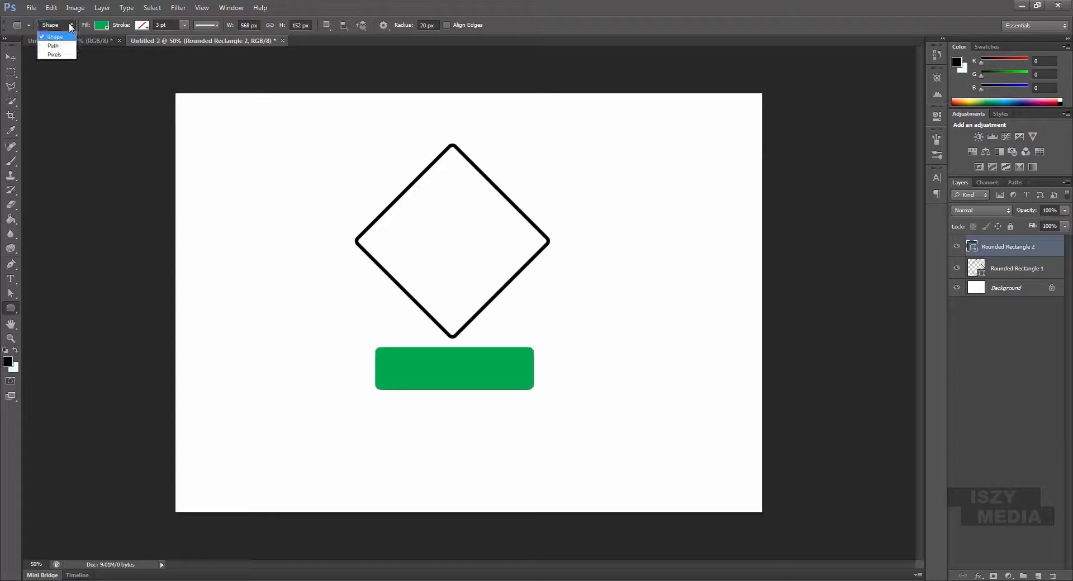
pyautogui.click(93, 23)
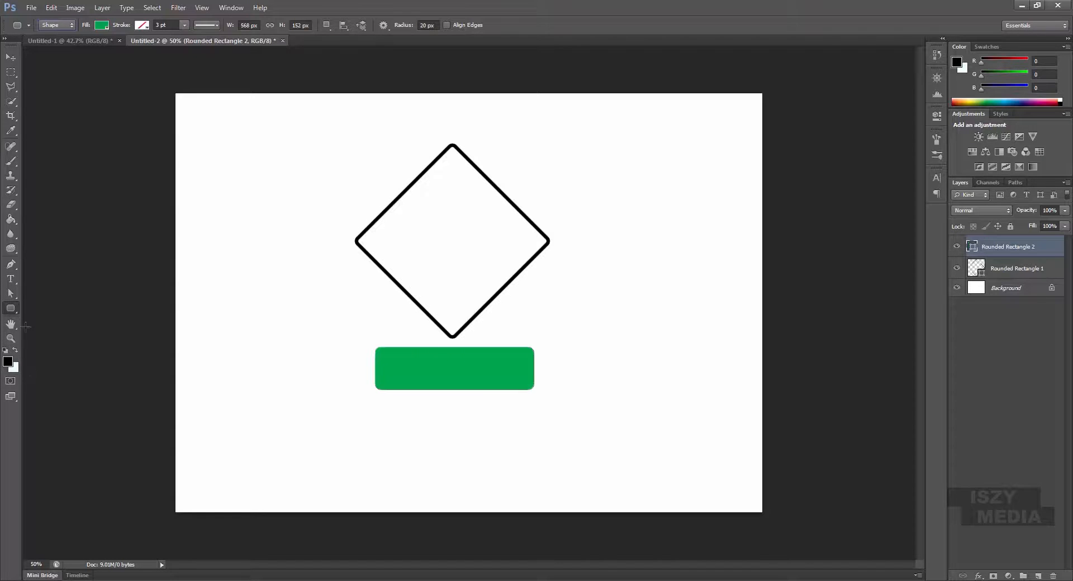
# Set the lower rectangle's fill to the custom dark green 003c1d.
pyautogui.click(101, 26)
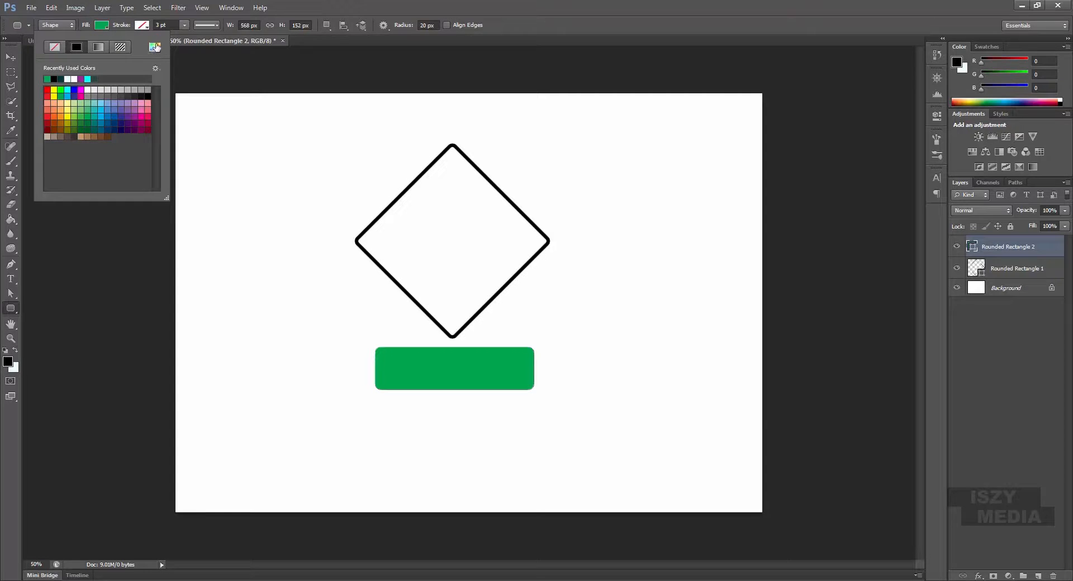
pyautogui.click(155, 46)
pyautogui.moveTo(715, 320); pyautogui.dragTo(733, 379)
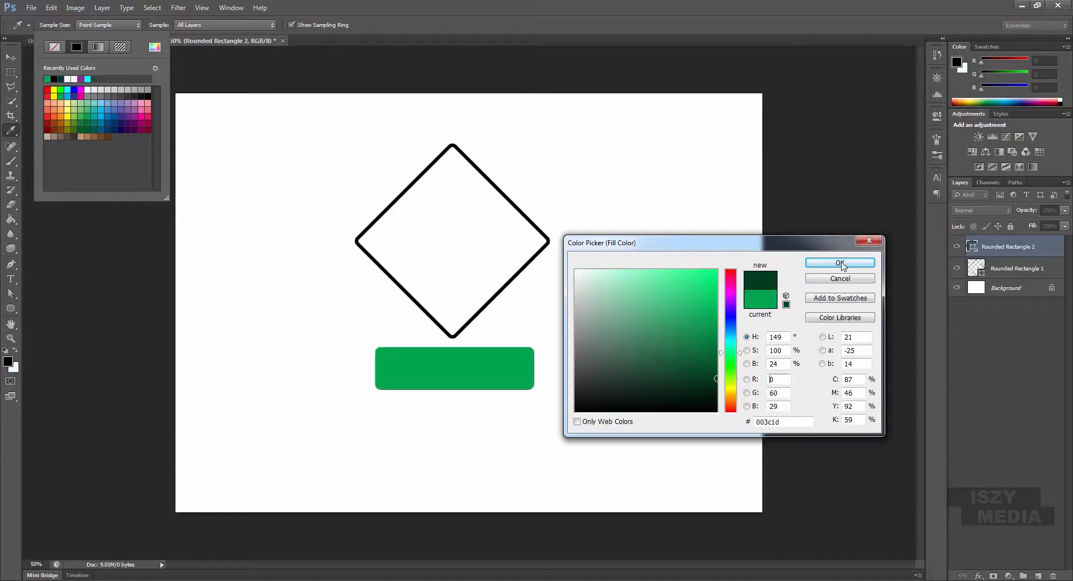
pyautogui.click(839, 262)
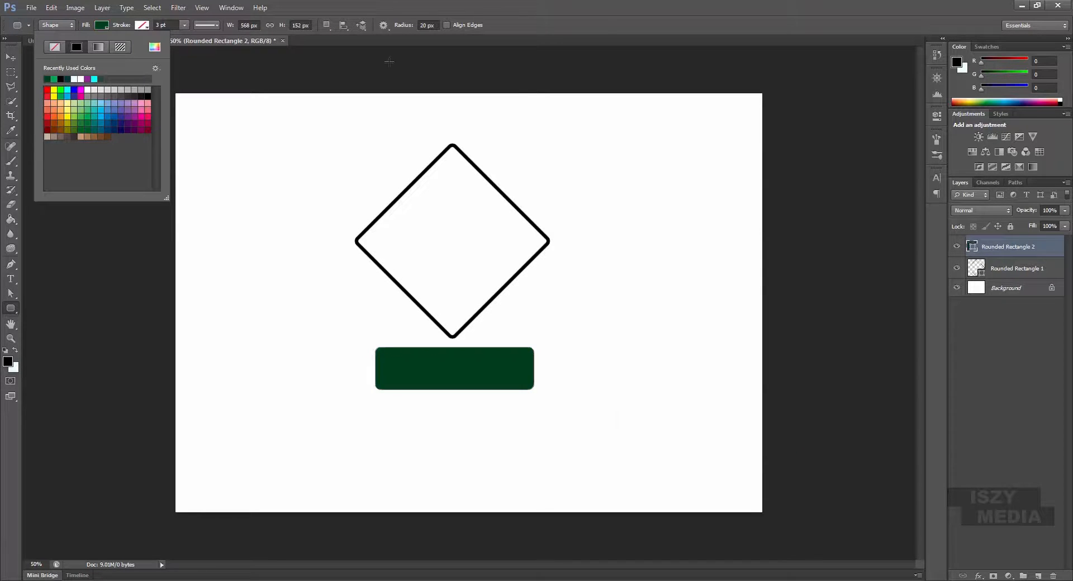
pyautogui.click(590, 17)
# Nudge the dark green rectangle up close to the diamond's lower corner and slightly to the right.
pyautogui.click(11, 56)
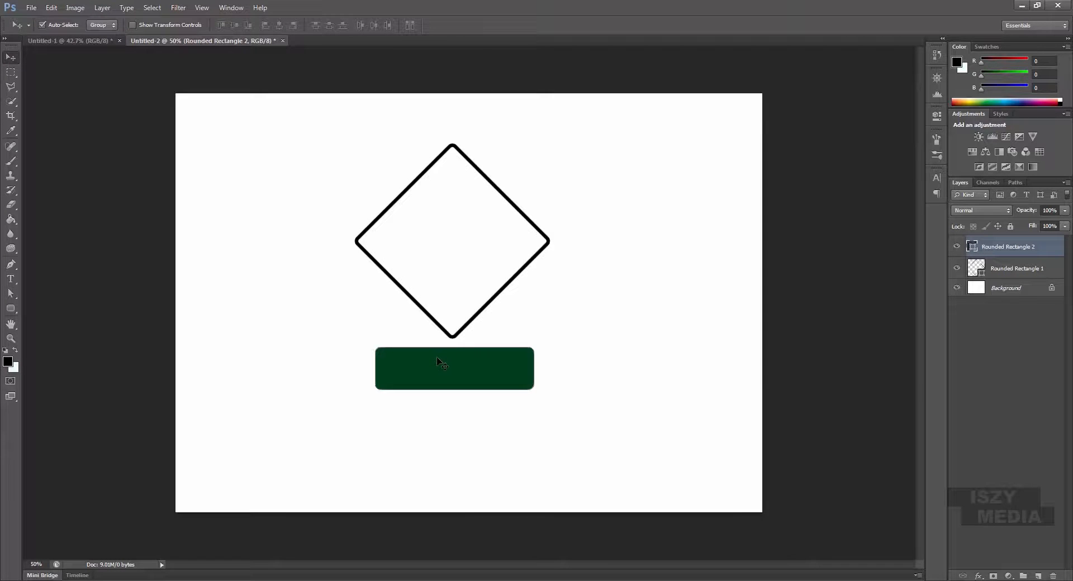
pyautogui.press('Up')
pyautogui.press('Up')
pyautogui.press('Up')
pyautogui.press('Up')
pyautogui.press('Up')
pyautogui.press('Up')
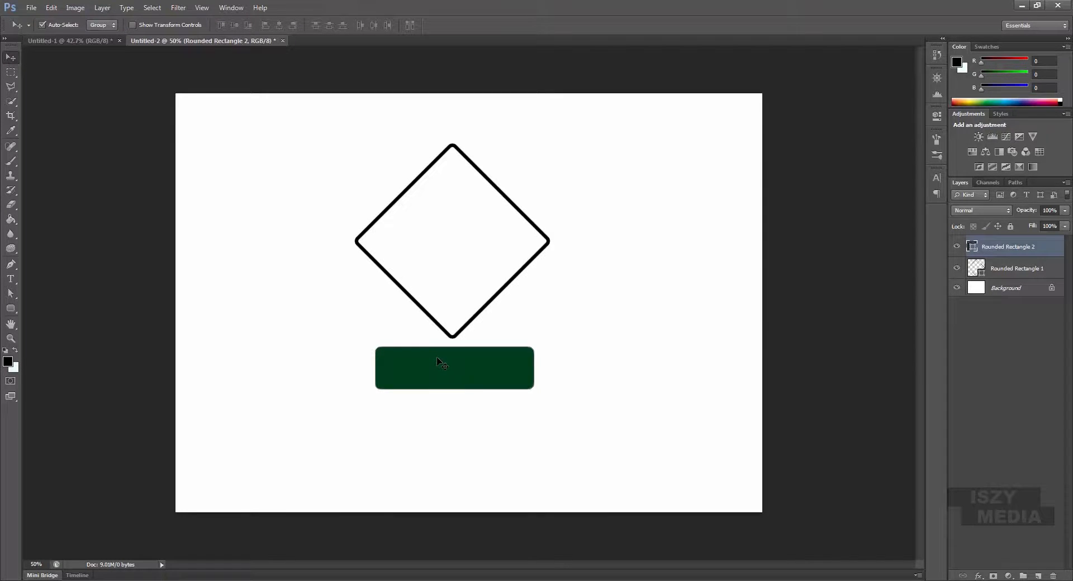
pyautogui.press('Up')
pyautogui.press('Up')
pyautogui.press('Up')
pyautogui.press('Up')
pyautogui.press('Up')
pyautogui.press('Up')
pyautogui.press('Up')
pyautogui.press('Up')
pyautogui.press('Up')
pyautogui.press('Up')
pyautogui.press('Up')
pyautogui.press('Up')
pyautogui.press('Up')
pyautogui.press('Up')
pyautogui.press('Up')
pyautogui.press('Up')
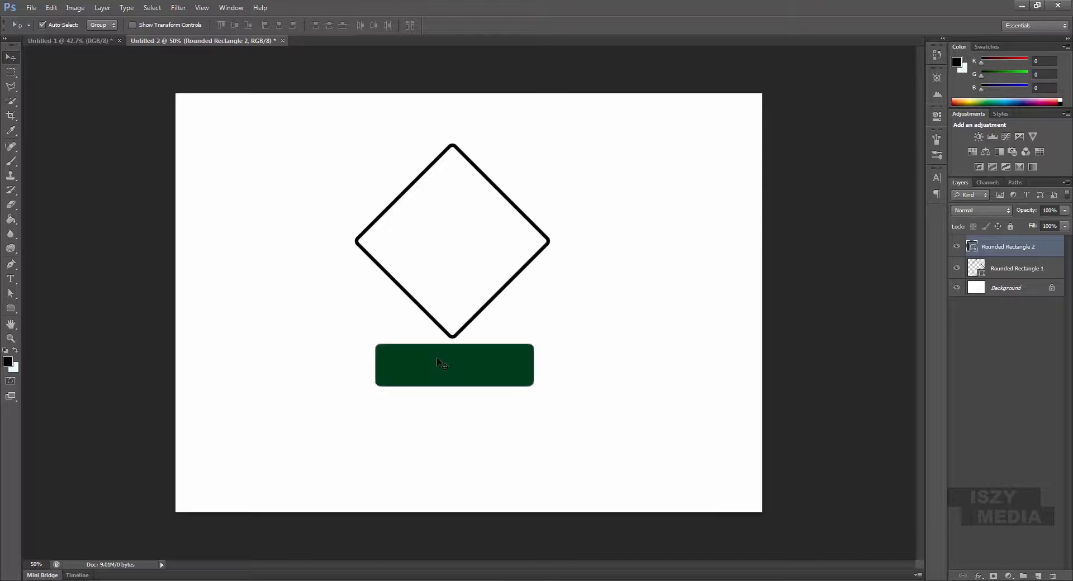
pyautogui.press('Right')
pyautogui.press('Right')
pyautogui.press('Right')
pyautogui.press('Right')
pyautogui.press('Right')
pyautogui.press('Right')
pyautogui.press('Left')
pyautogui.press('Left')
pyautogui.press('Right')
pyautogui.press('Right')
pyautogui.press('Right')
pyautogui.press('Right')
pyautogui.press('Left')
pyautogui.press('Left')
pyautogui.press('Right')
pyautogui.press('Right')
pyautogui.press('Right')
pyautogui.press('Right')
pyautogui.press('Right')
pyautogui.press('Right')
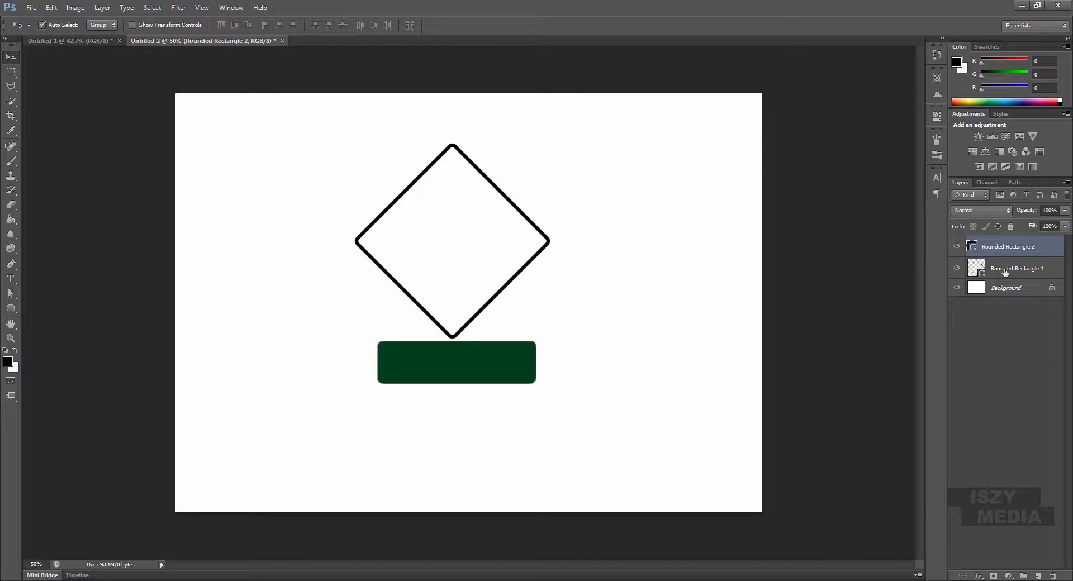
# Select the diamond and rectangle layers together and align their horizontal centers.
pyautogui.keyDown('shift'); pyautogui.click(1007, 269); pyautogui.keyUp('shift')
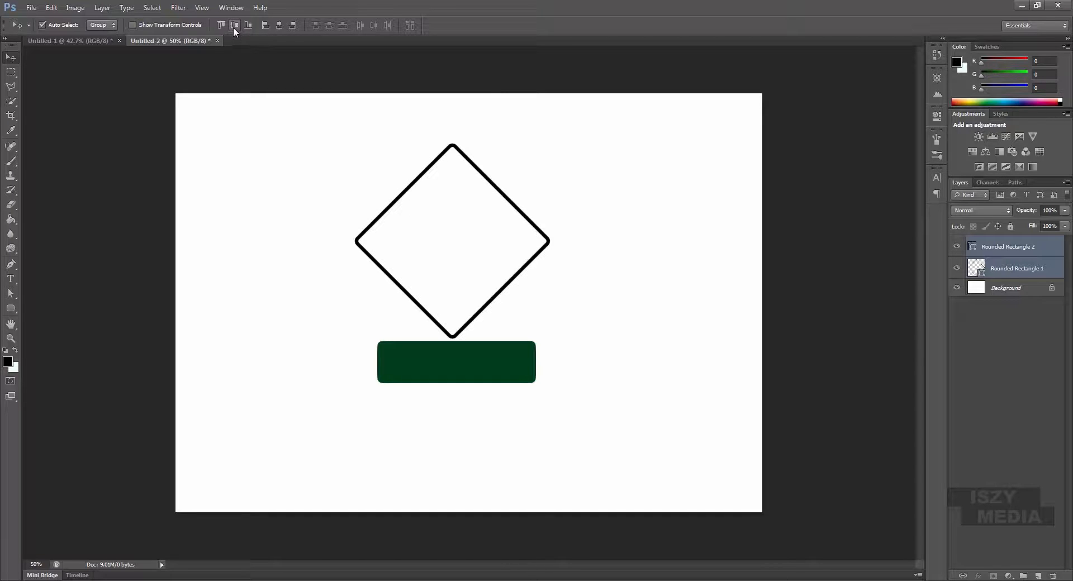
pyautogui.click(280, 29)
# Try aligning the vertical centers of both shapes, undo that alignment, and deselect the layers.
pyautogui.click(234, 26)
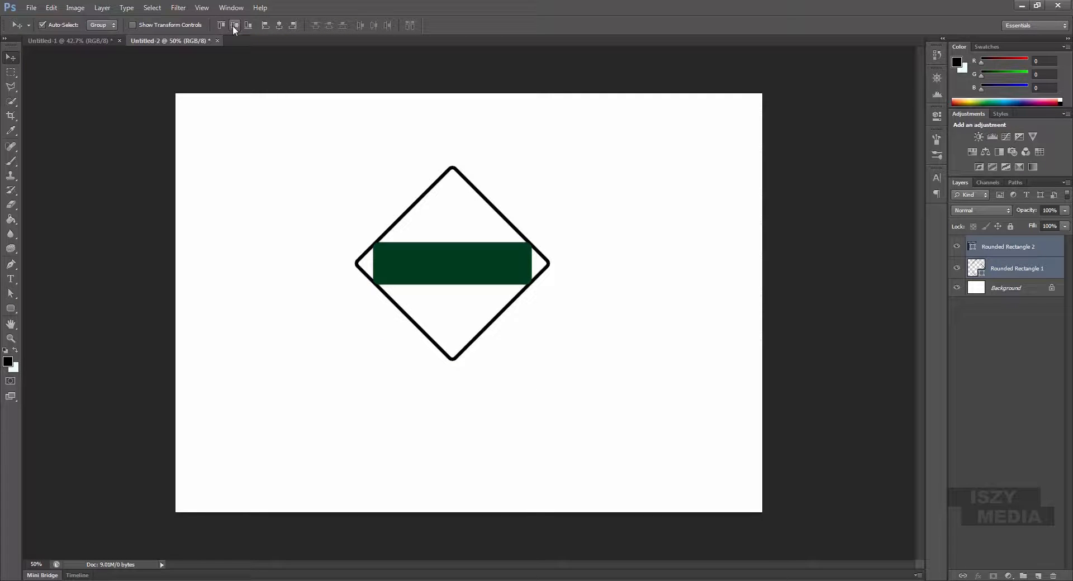
pyautogui.hotkey('ctrl', 'z')
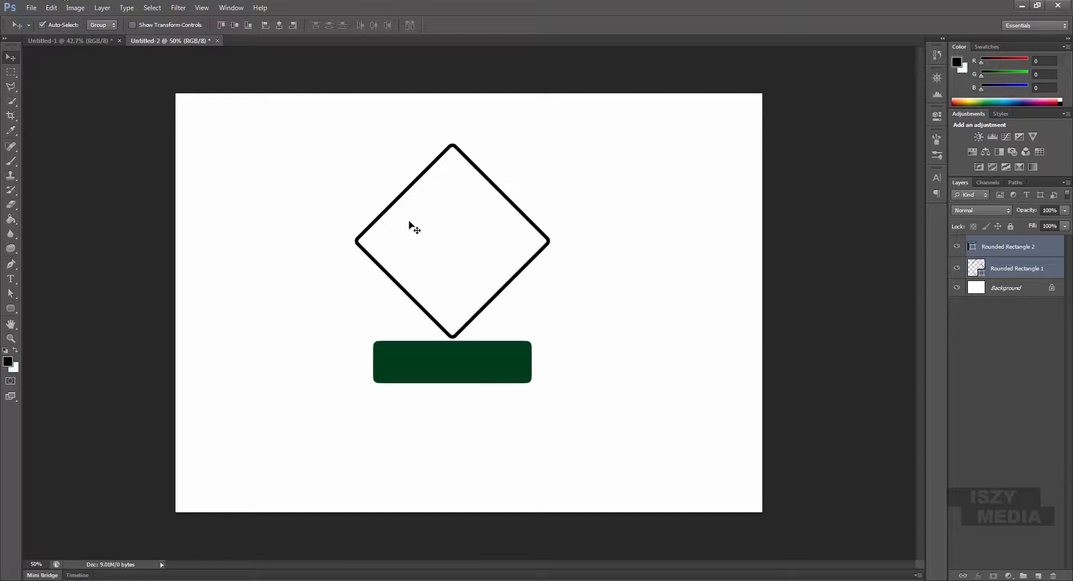
pyautogui.click(997, 470)
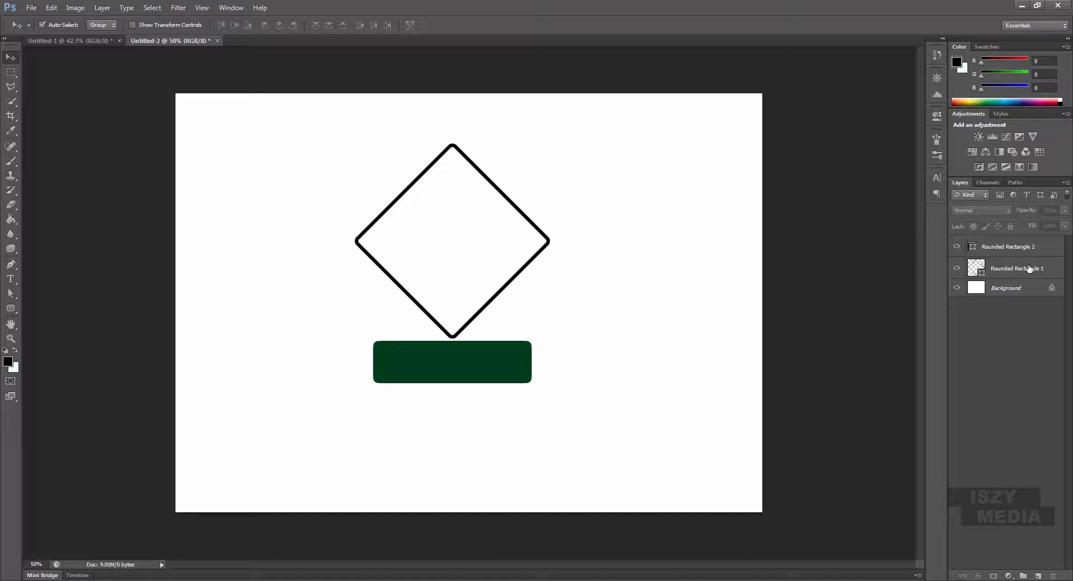
# Add the text CHAMPIONS over the dark green rectangle with the Type tool.
pyautogui.click(11, 278)
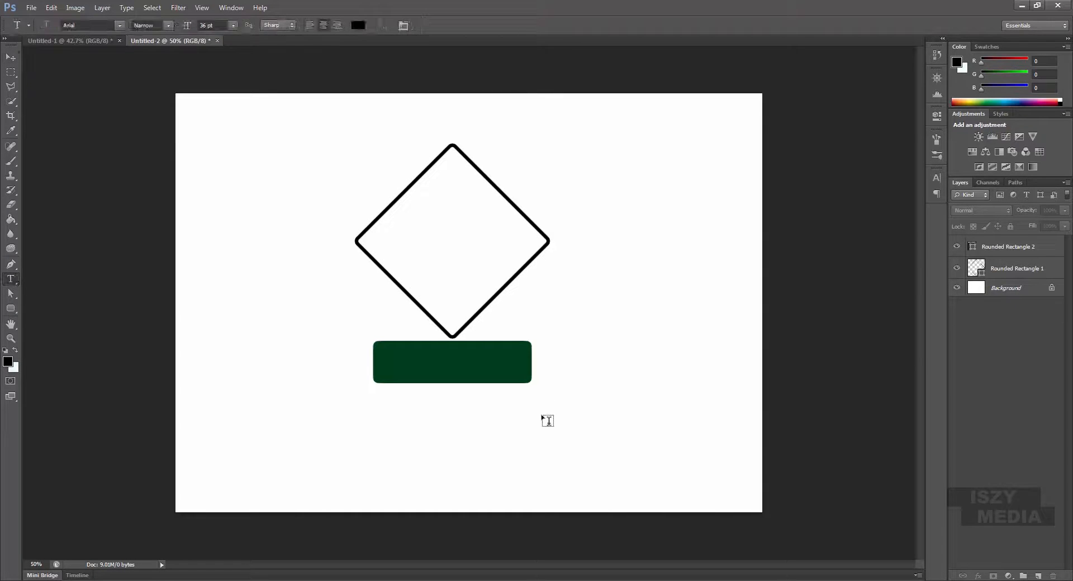
pyautogui.click(395, 365)
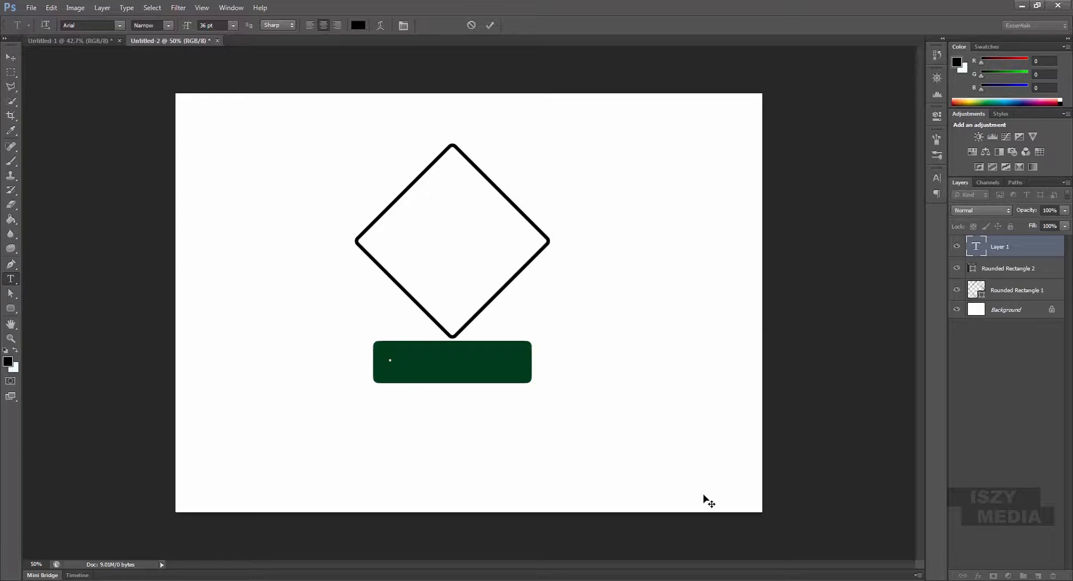
pyautogui.write('CHAMPI')
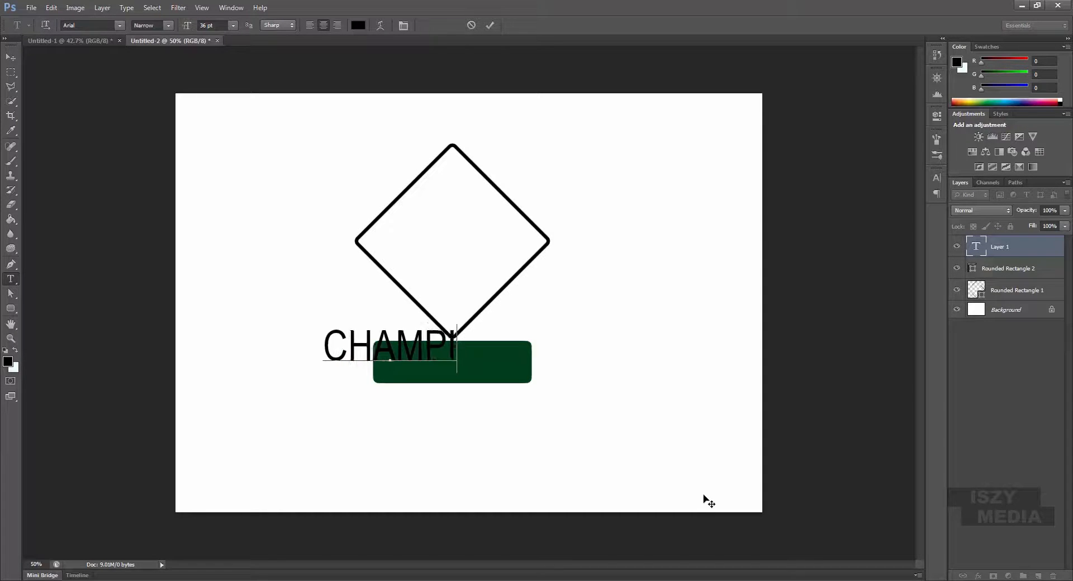
pyautogui.write('ON')
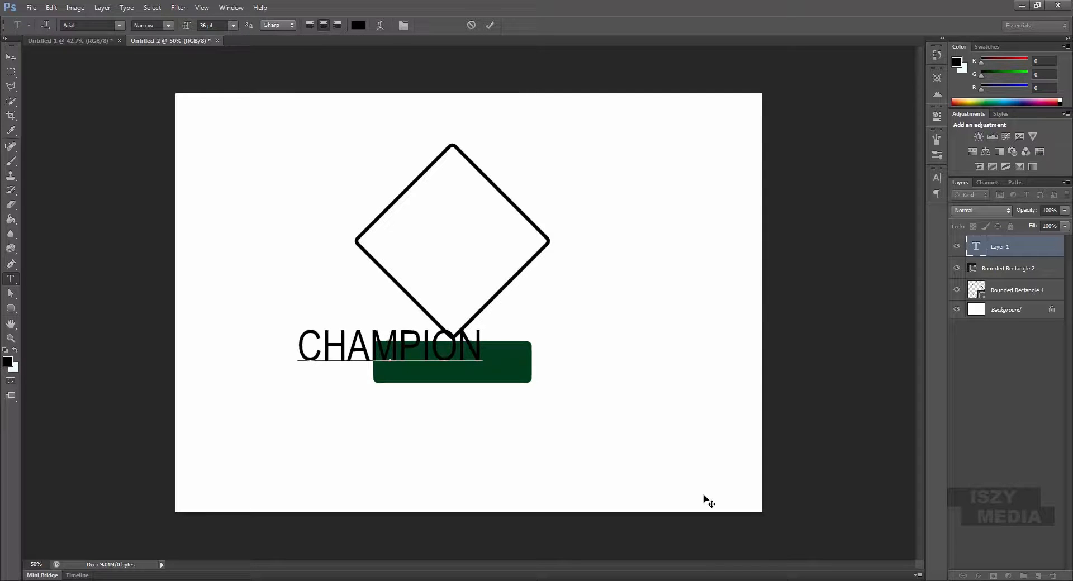
pyautogui.write('S')
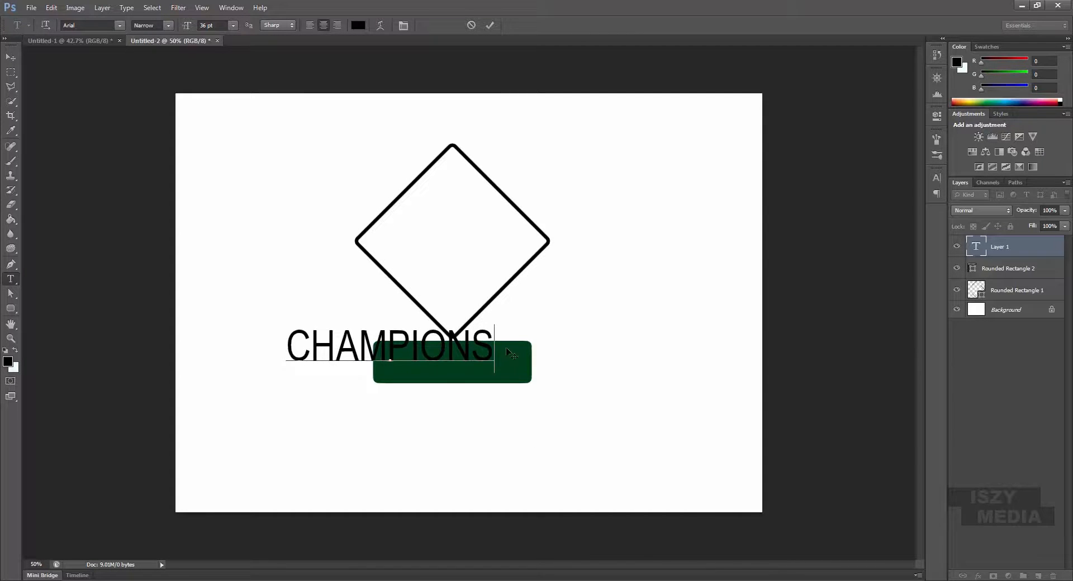
# Restyle the CHAMPIONS text in Arial Black at 12 pt.
pyautogui.moveTo(494, 347); pyautogui.dragTo(278, 347)
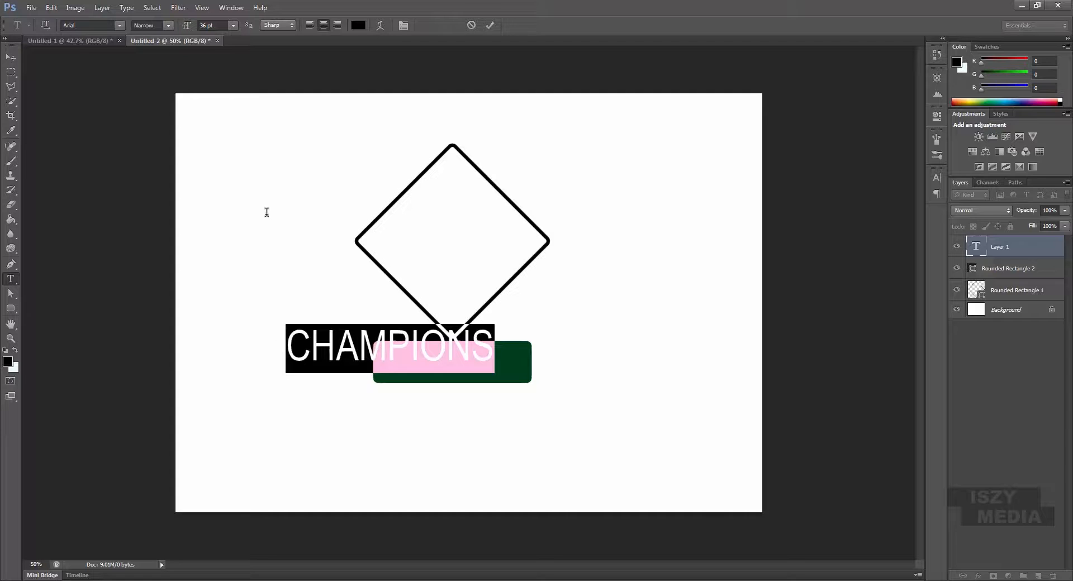
pyautogui.click(168, 25)
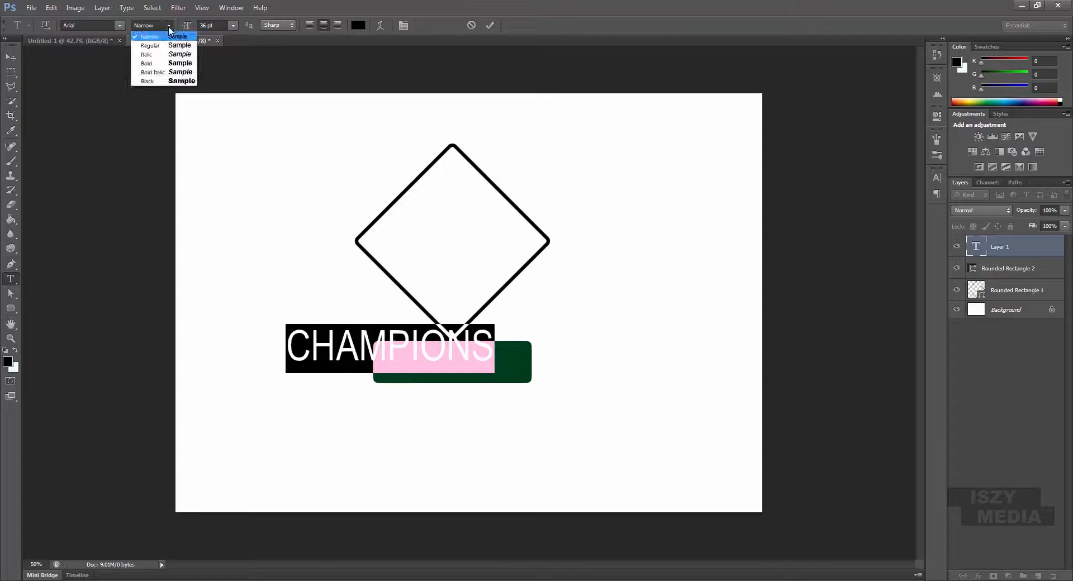
pyautogui.click(186, 83)
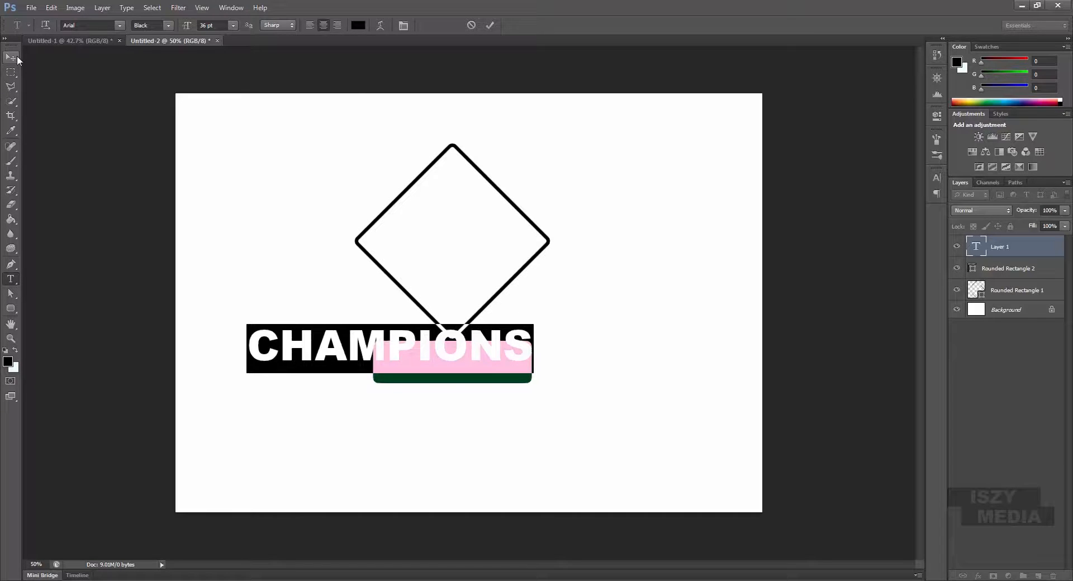
pyautogui.click(231, 25)
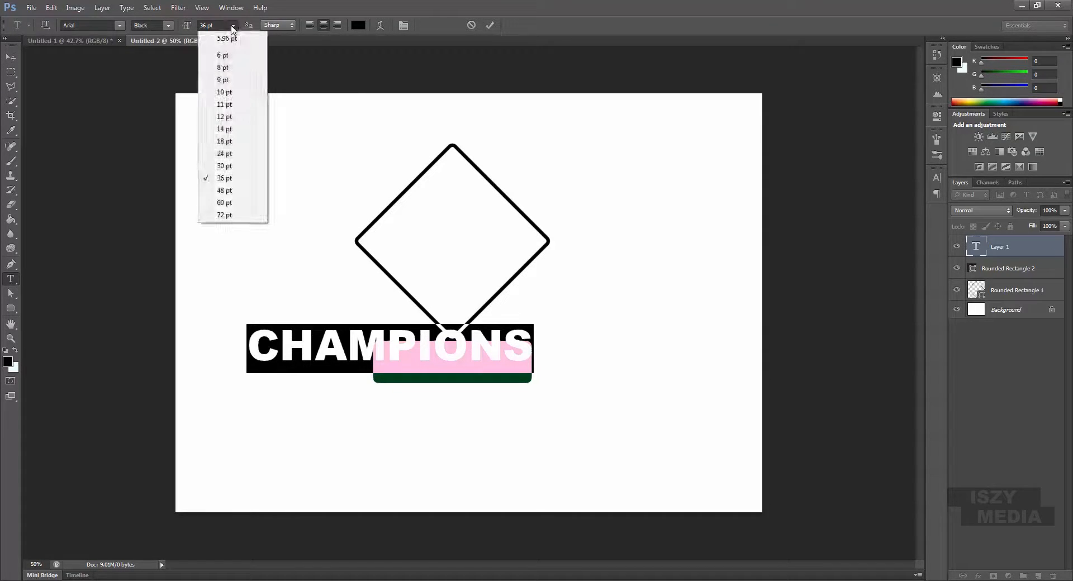
pyautogui.click(250, 116)
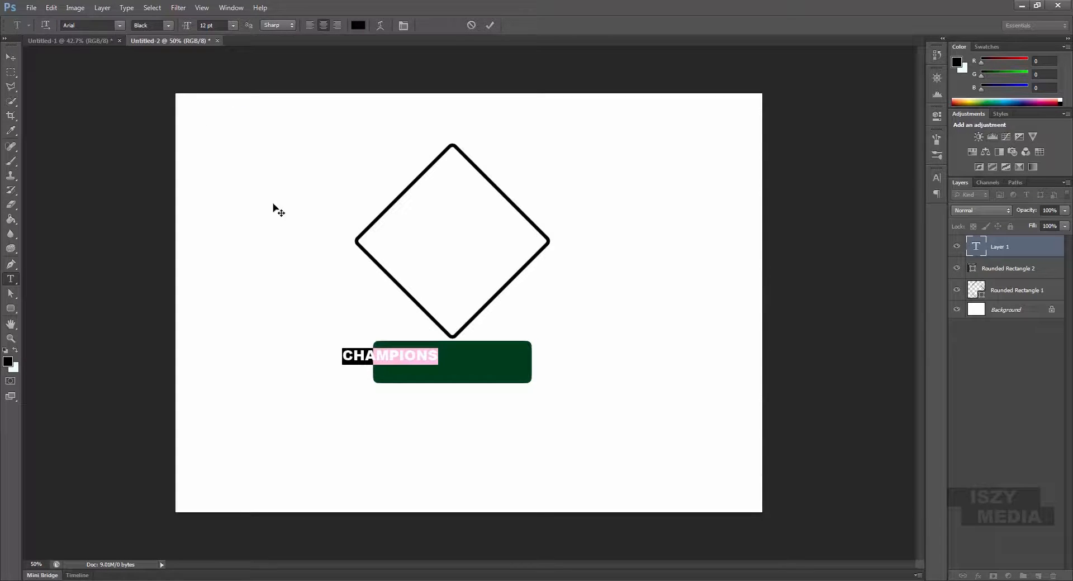
pyautogui.click(11, 58)
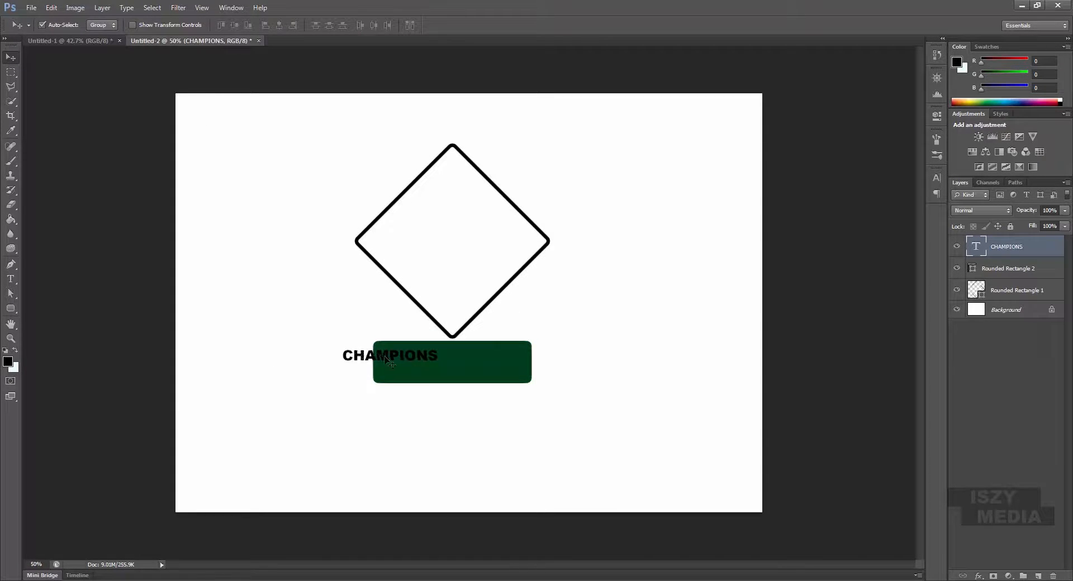
# Center the CHAMPIONS text on the dark green rectangle and scale it up to about 160% so it nearly fills the width.
pyautogui.moveTo(393, 355); pyautogui.dragTo(458, 361)
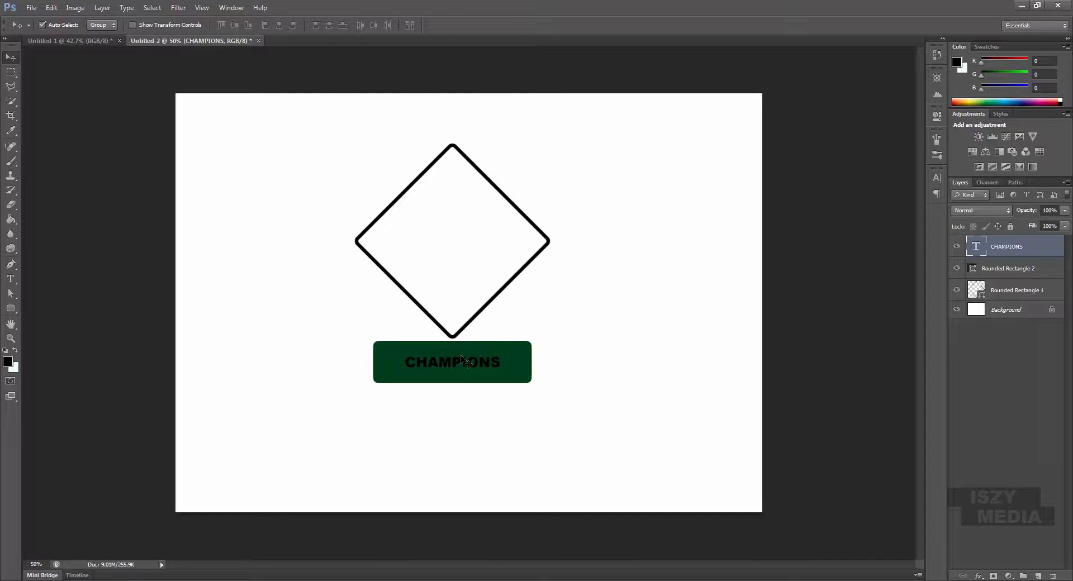
pyautogui.hotkey('ctrl', 't')
pyautogui.moveTo(499, 355); pyautogui.dragTo(526, 341)
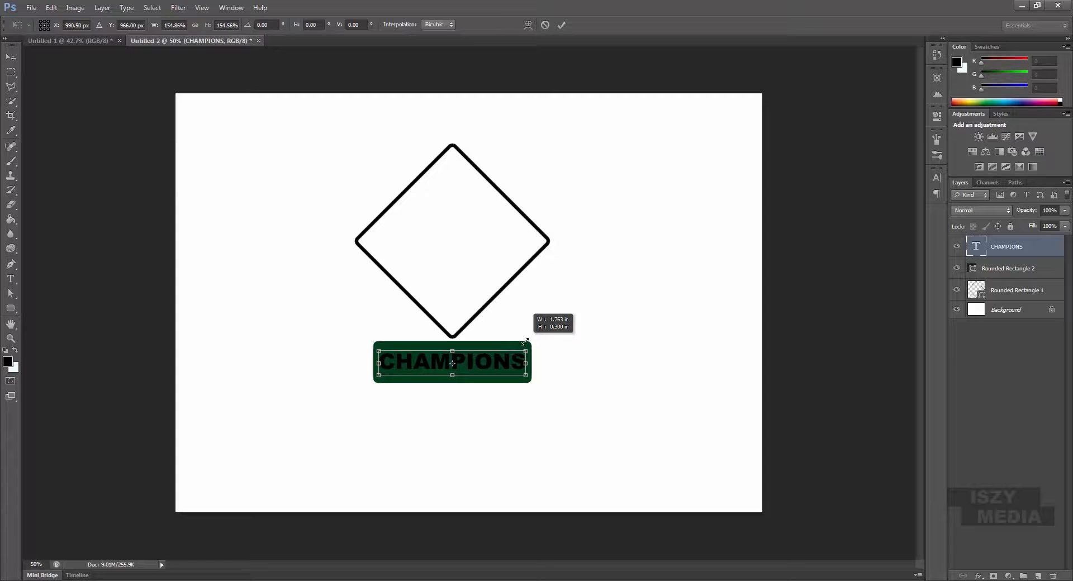
pyautogui.moveTo(527, 339); pyautogui.dragTo(528, 338)
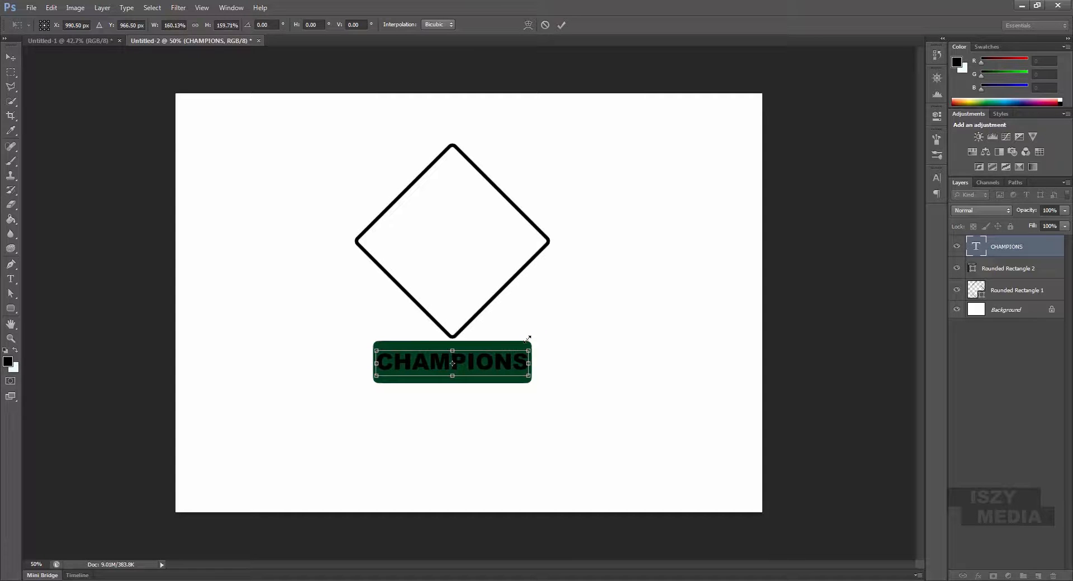
pyautogui.press('Return')
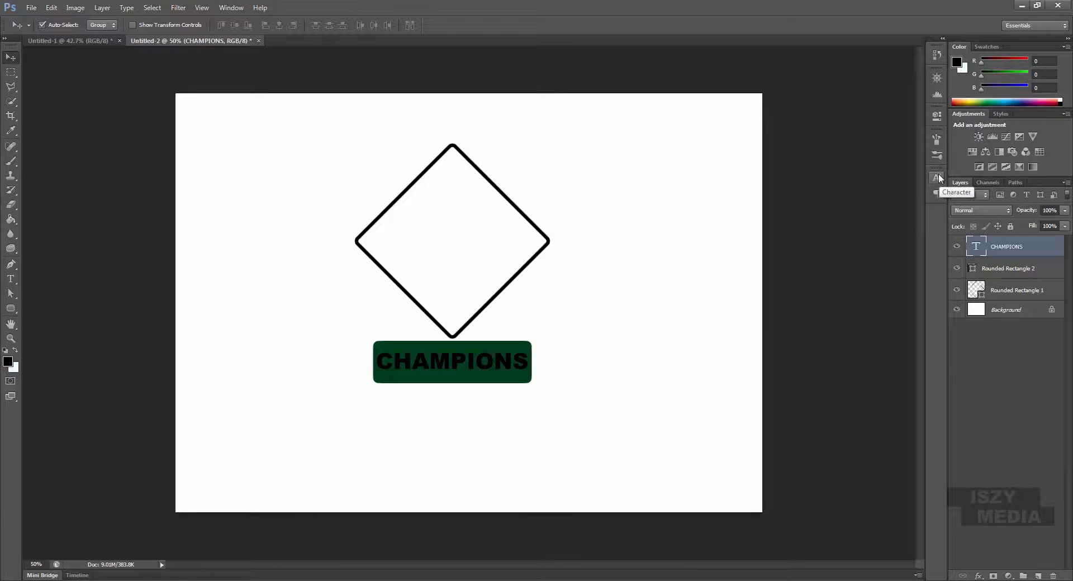
# Change the CHAMPIONS text color to white (ffffff) through the Character settings.
pyautogui.click(242, 9)
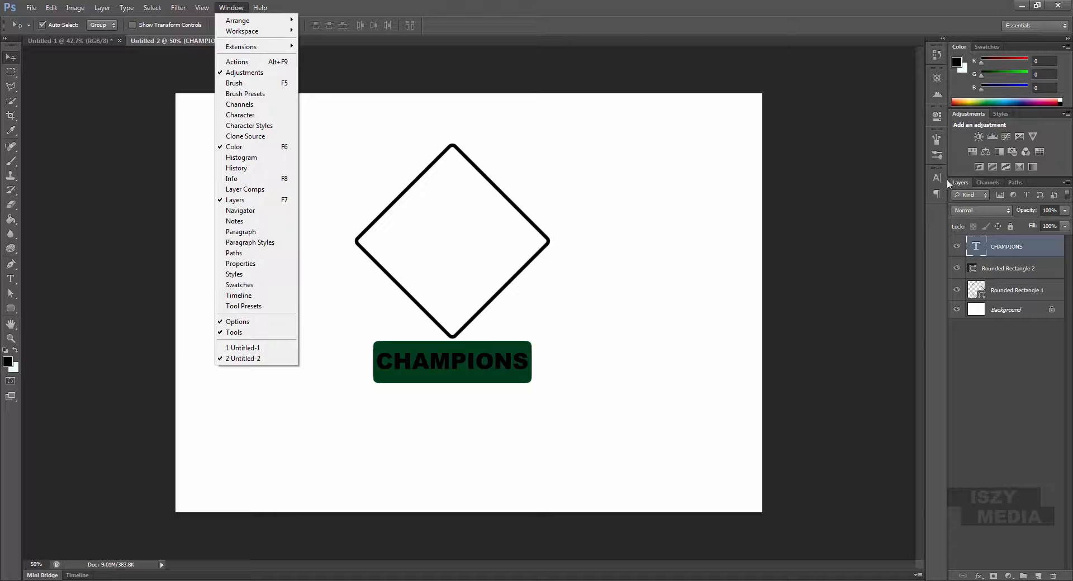
pyautogui.click(782, 276)
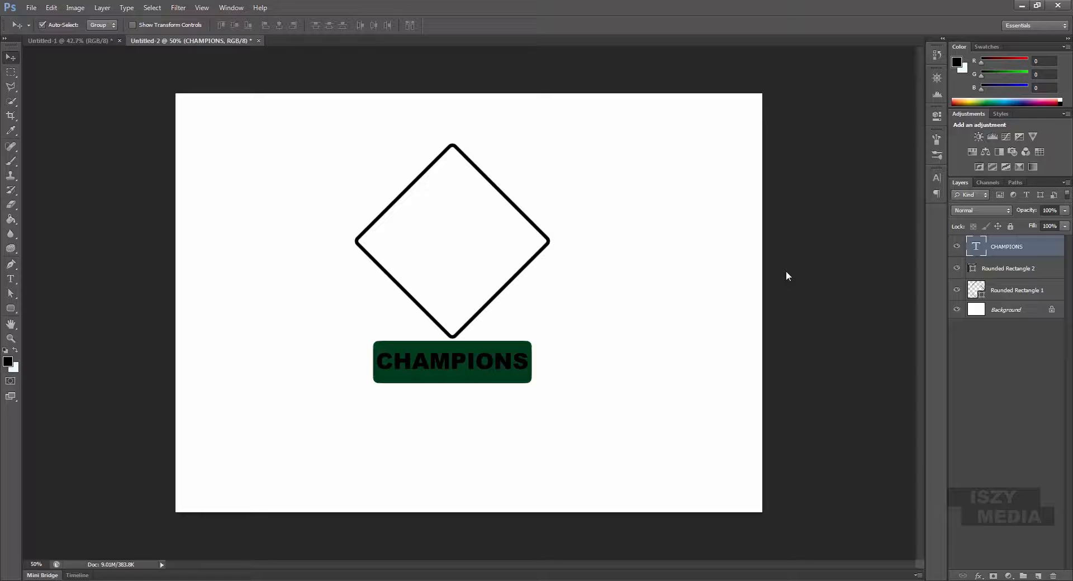
pyautogui.click(233, 9)
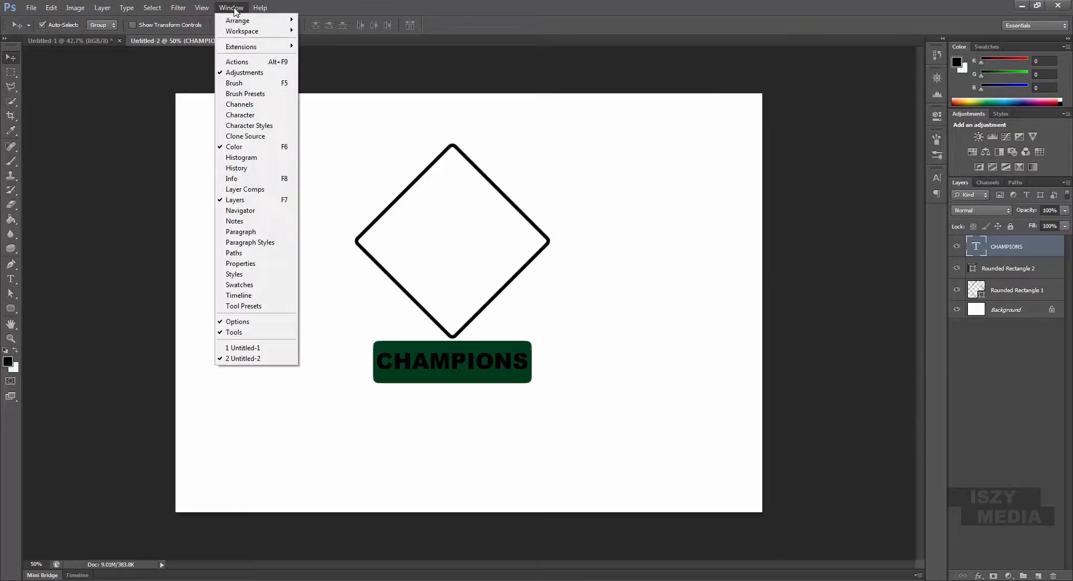
pyautogui.click(938, 178)
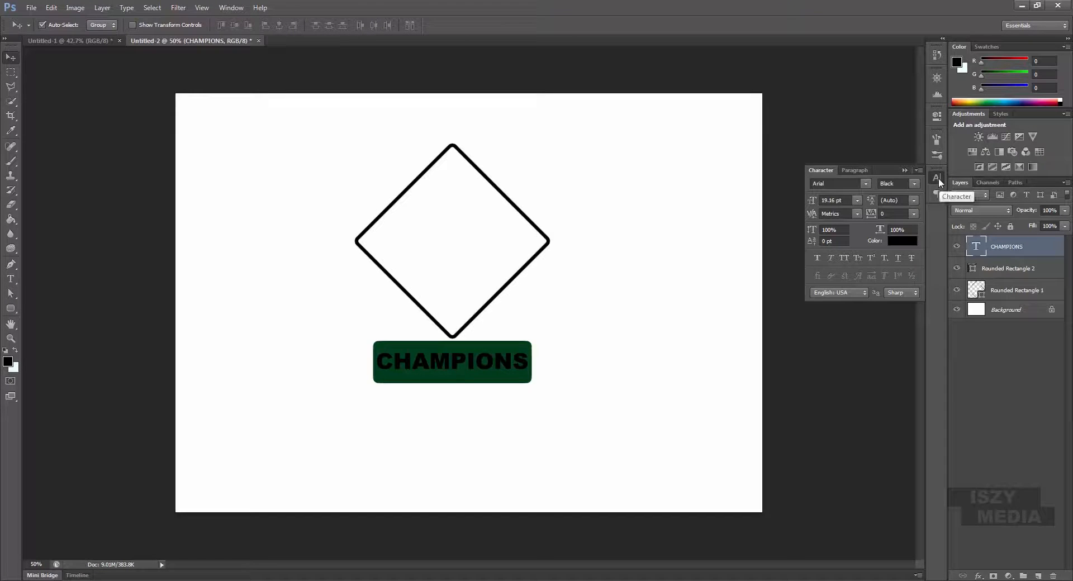
pyautogui.click(905, 242)
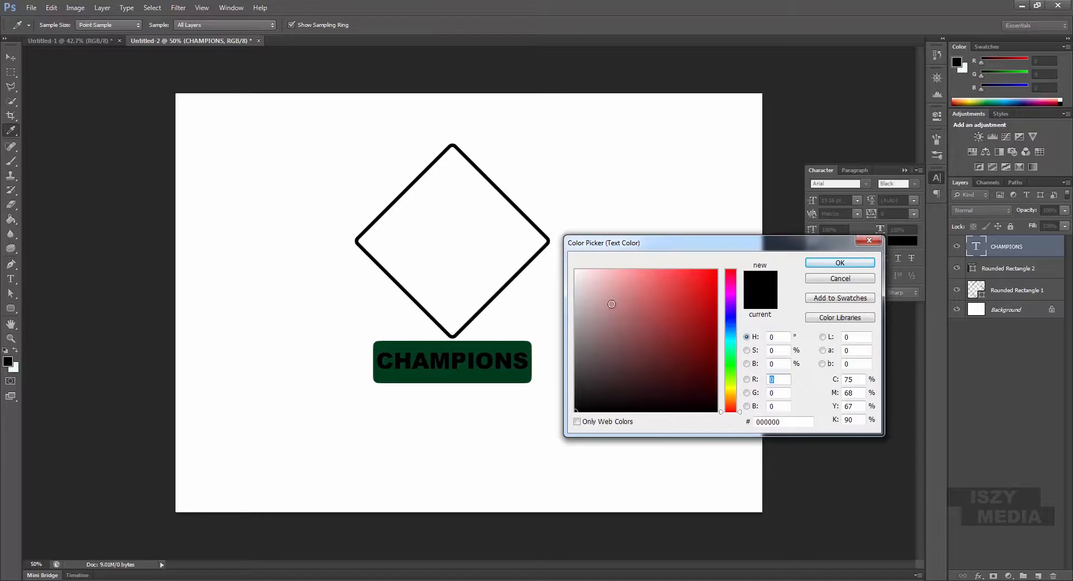
pyautogui.click(548, 248)
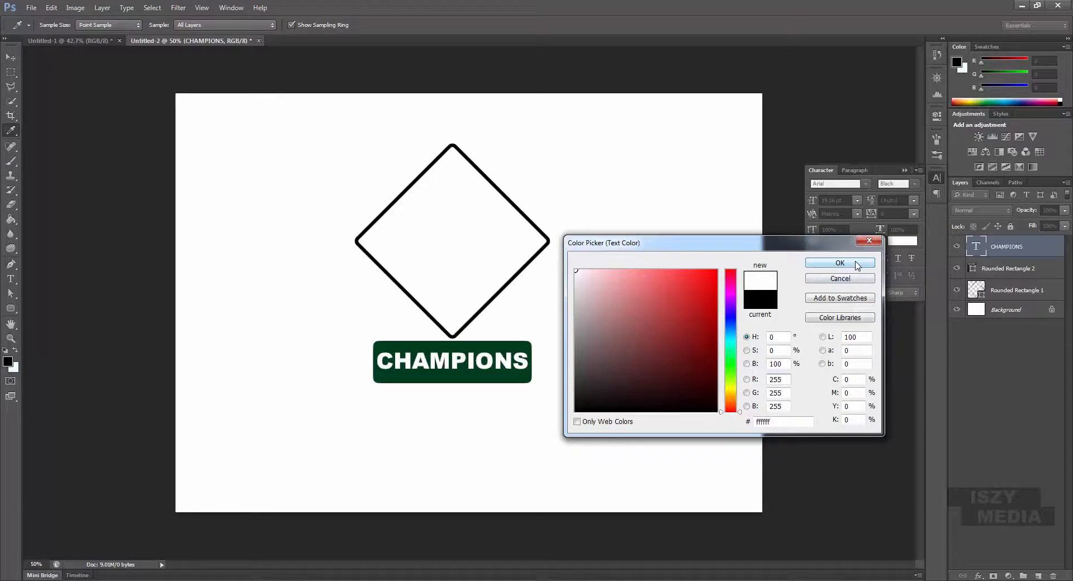
pyautogui.click(855, 263)
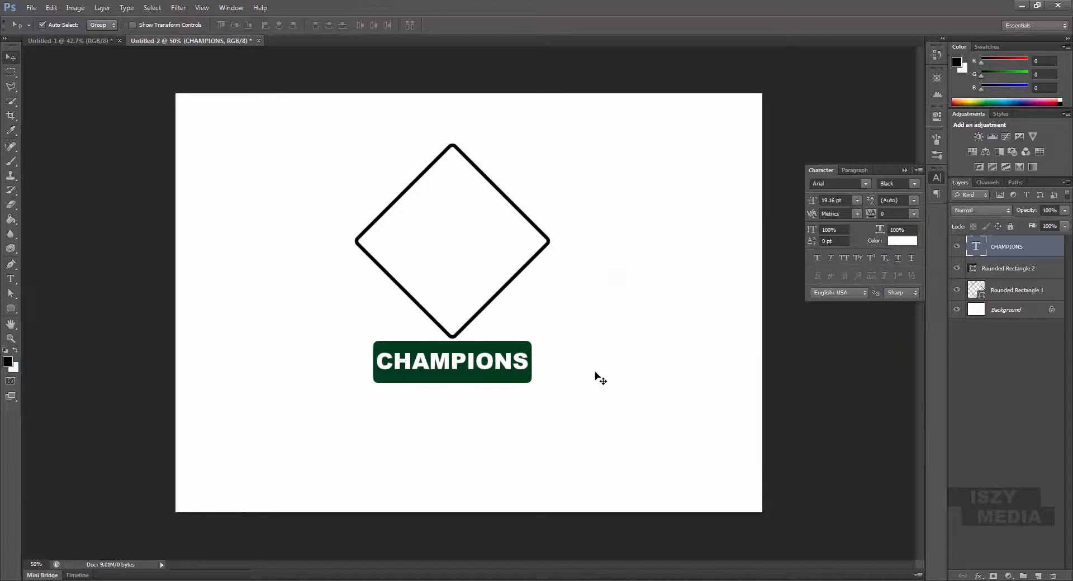
# Hide the CHAMPIONS text and both rounded rectangle layers, and show them again to review the separate layers.
pyautogui.click(956, 246)
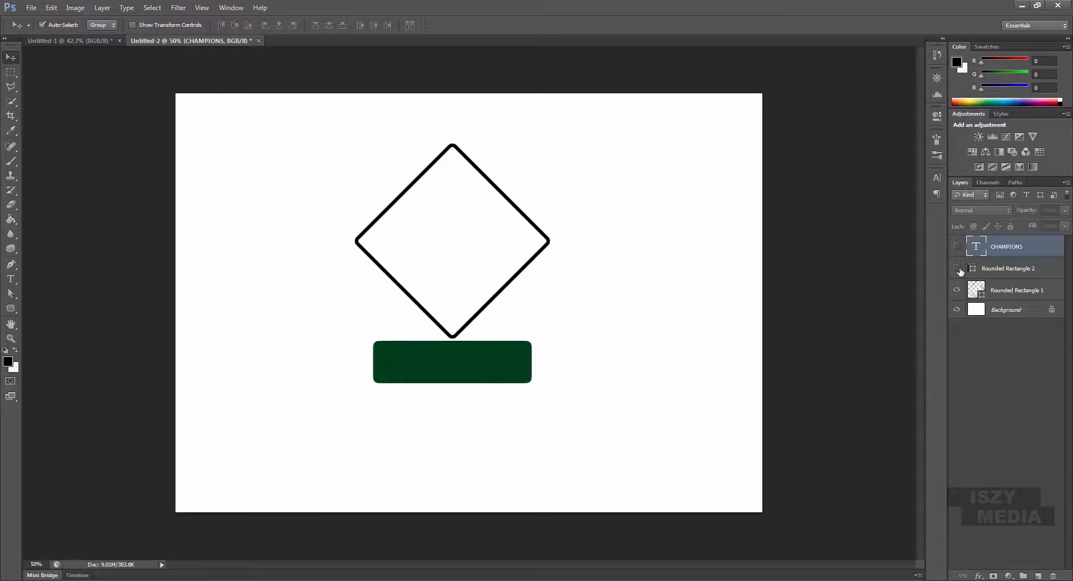
pyautogui.click(956, 269)
pyautogui.click(957, 290)
pyautogui.click(957, 247)
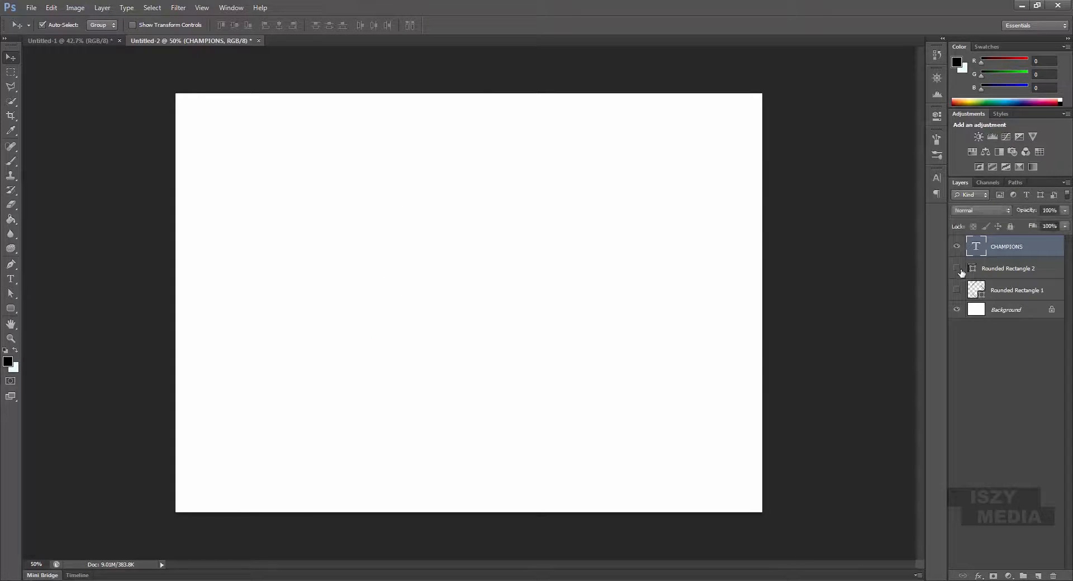
pyautogui.click(957, 268)
pyautogui.click(957, 290)
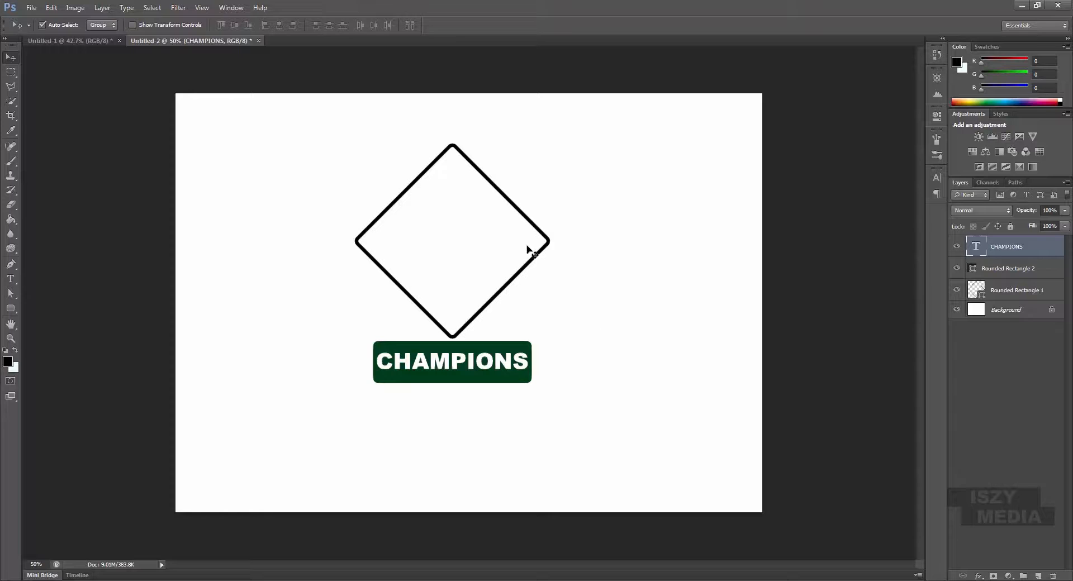
# Add the text HOME as a separate layer in the empty area below the banner and color it black.
pyautogui.click(1017, 430)
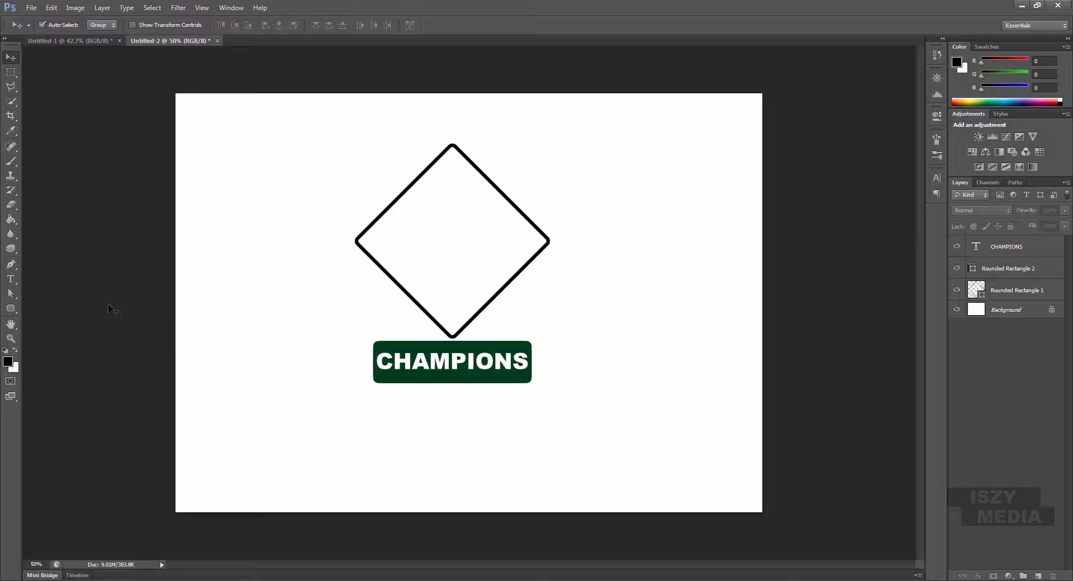
pyautogui.press('t')
pyautogui.click(309, 457)
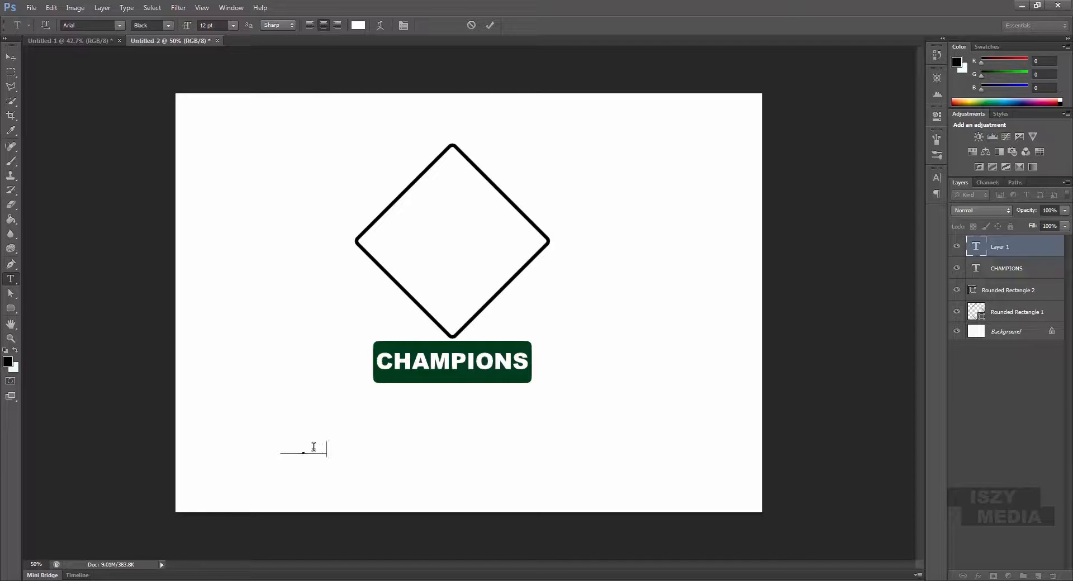
pyautogui.moveTo(326, 449); pyautogui.dragTo(269, 444)
pyautogui.click(358, 25)
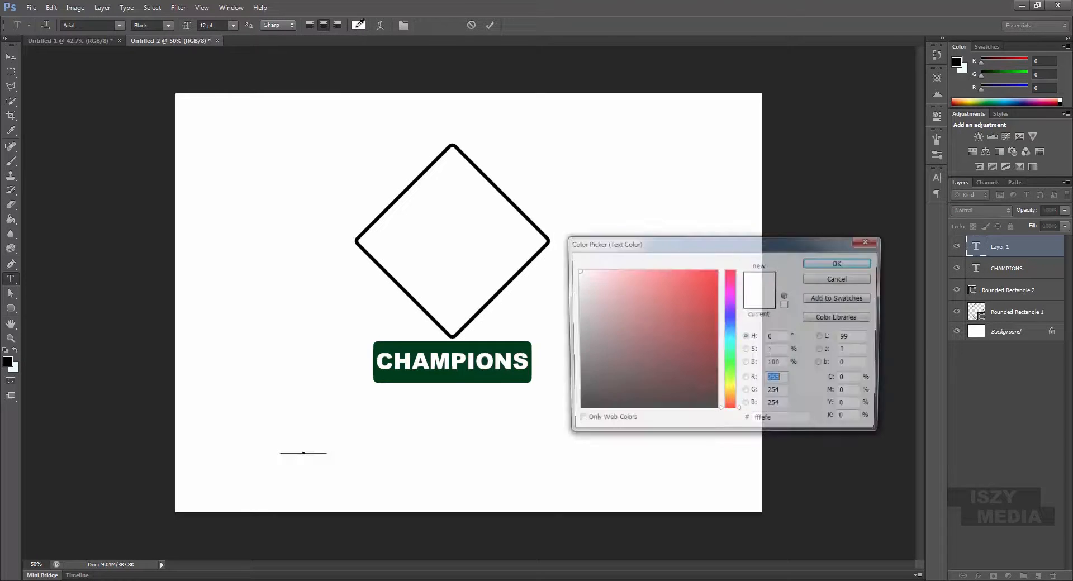
pyautogui.moveTo(630, 382); pyautogui.dragTo(484, 433)
pyautogui.click(840, 263)
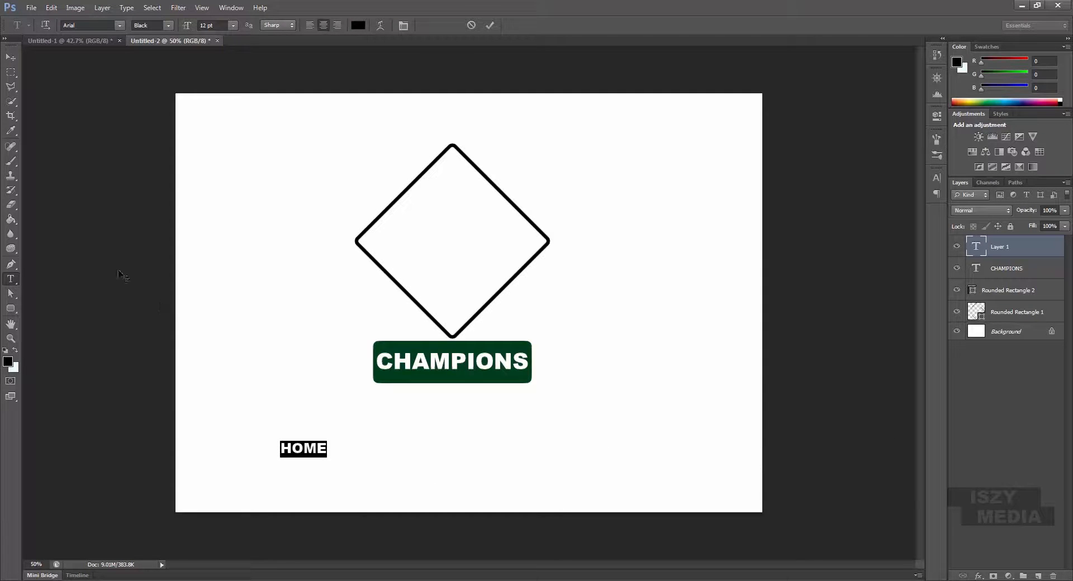
pyautogui.click(5, 58)
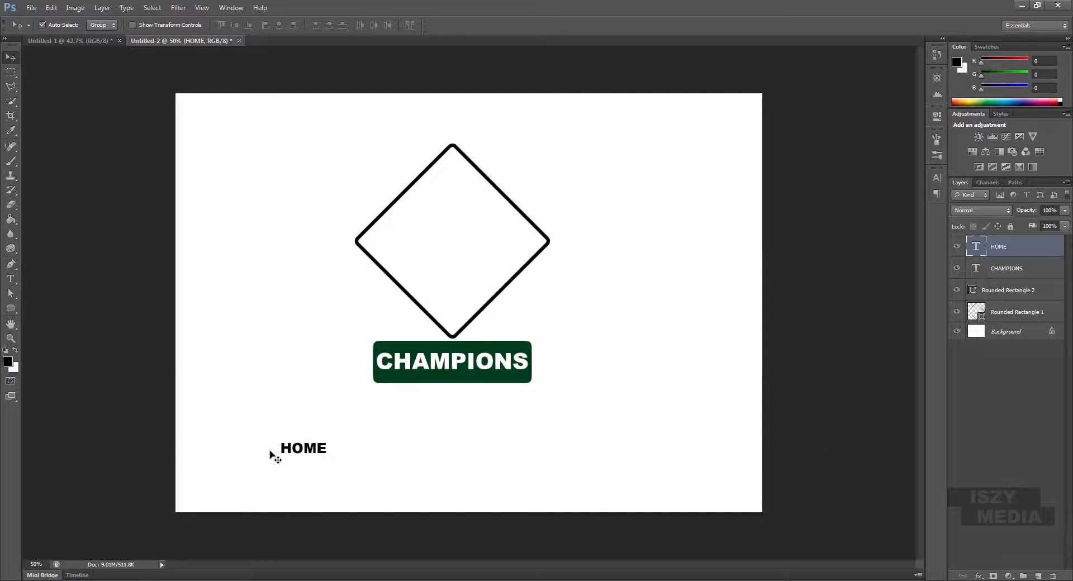
# Scale the HOME text up to about 157%.
pyautogui.hotkey('ctrl', 't')
pyautogui.moveTo(327, 440); pyautogui.dragTo(354, 431)
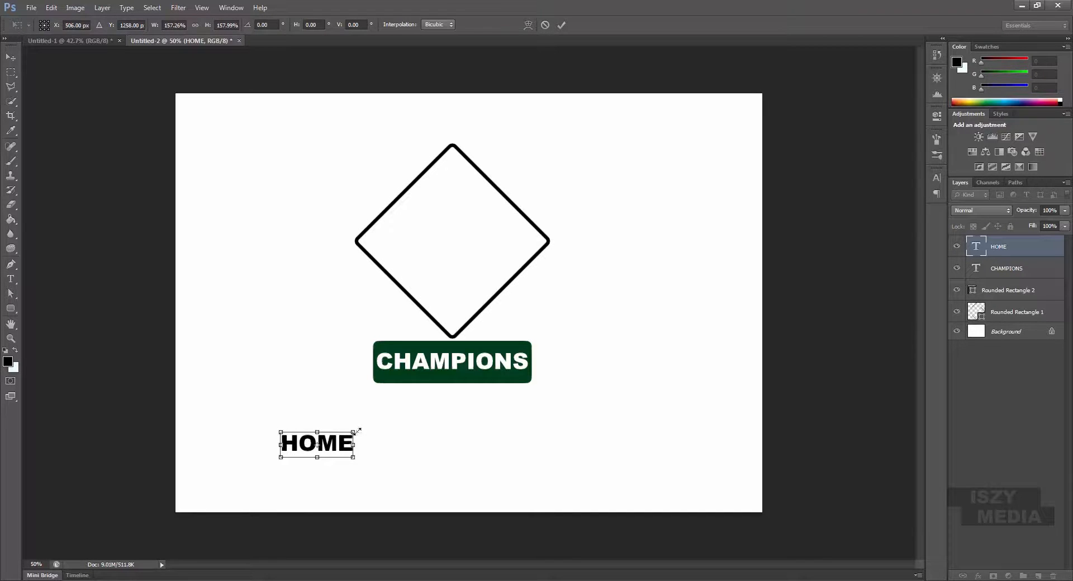
pyautogui.press('Return')
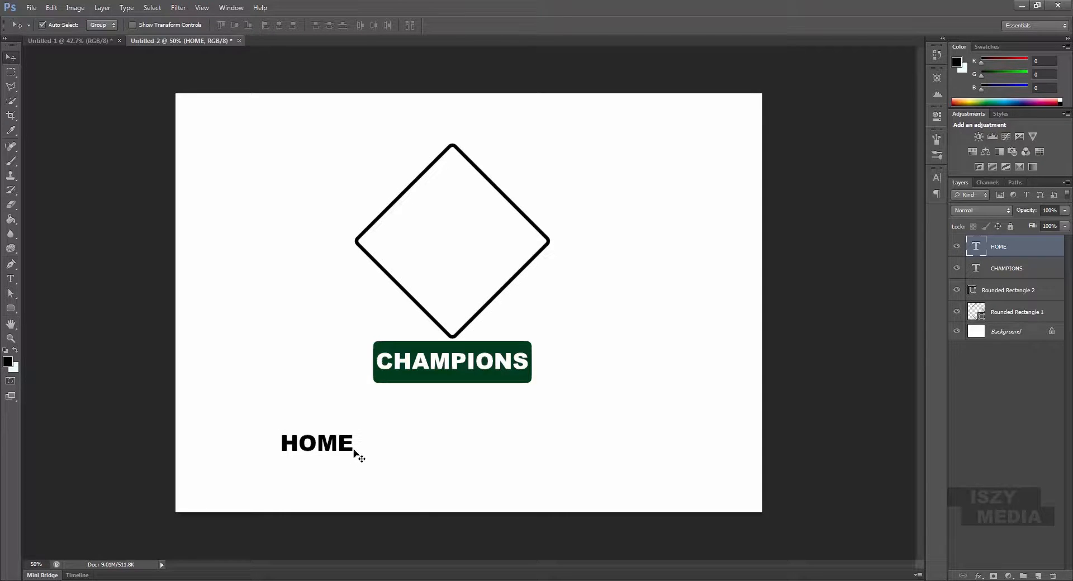
# Rotate the HOME text to about -43.4° and place it along the outside of the diamond's upper-left edge.
pyautogui.hotkey('ctrl', 't')
pyautogui.moveTo(367, 462); pyautogui.dragTo(391, 405)
pyautogui.moveTo(333, 437); pyautogui.dragTo(415, 174)
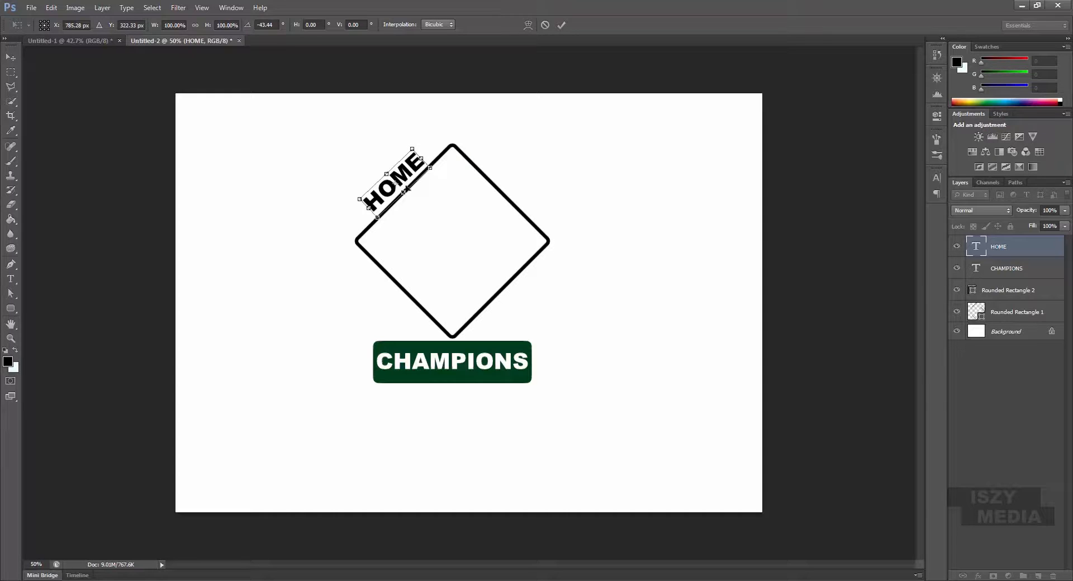
pyautogui.click(10, 57)
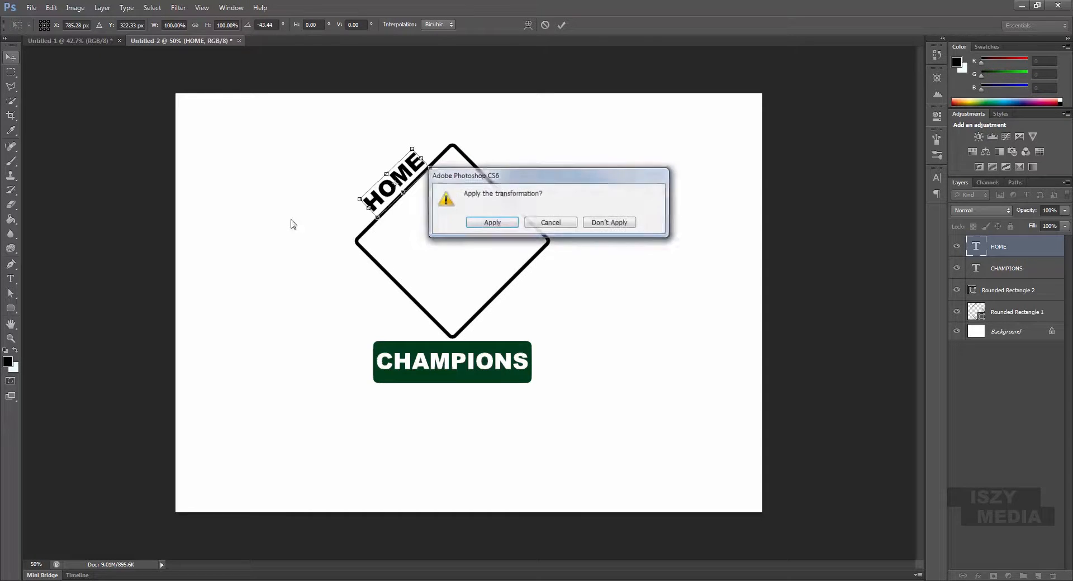
pyautogui.click(492, 224)
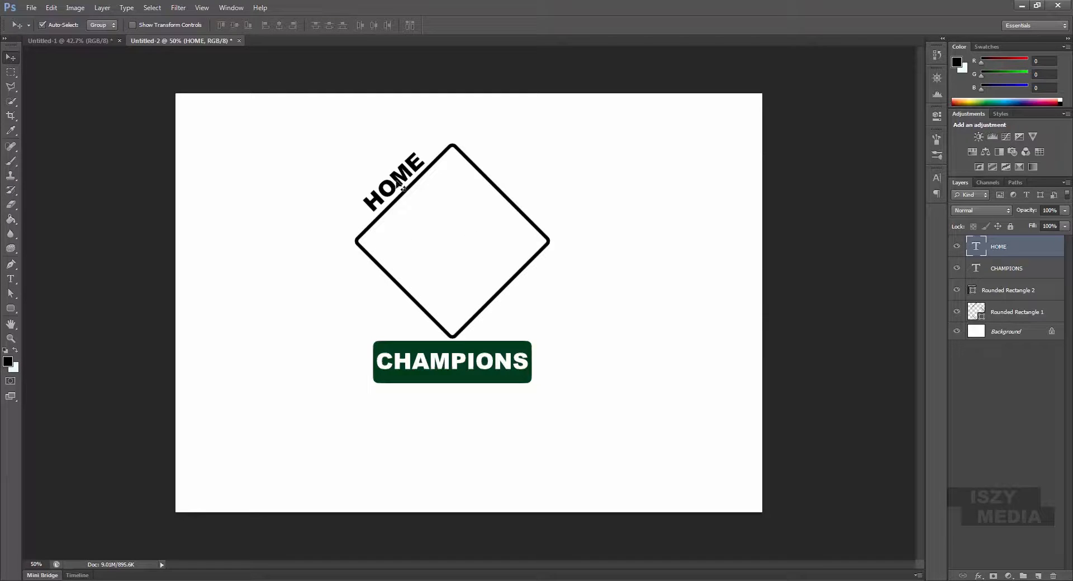
# Nudge the HOME text 10 px down and about 4 px right, against the diamond's upper-left edge.
pyautogui.press('Down')
pyautogui.press('Down')
pyautogui.press('Down')
pyautogui.press('Down')
pyautogui.press('Down')
pyautogui.press('Down')
pyautogui.press('Down')
pyautogui.press('Down')
pyautogui.press('Down')
pyautogui.press('Down')
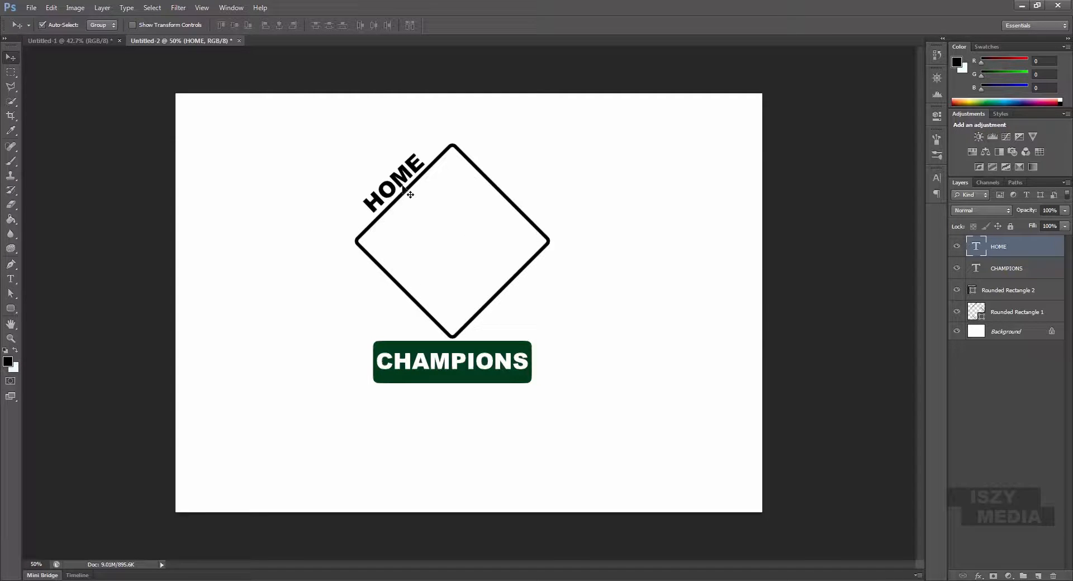
pyautogui.press('Right')
pyautogui.press('Right')
pyautogui.press('Right')
pyautogui.press('Right')
pyautogui.press('Right')
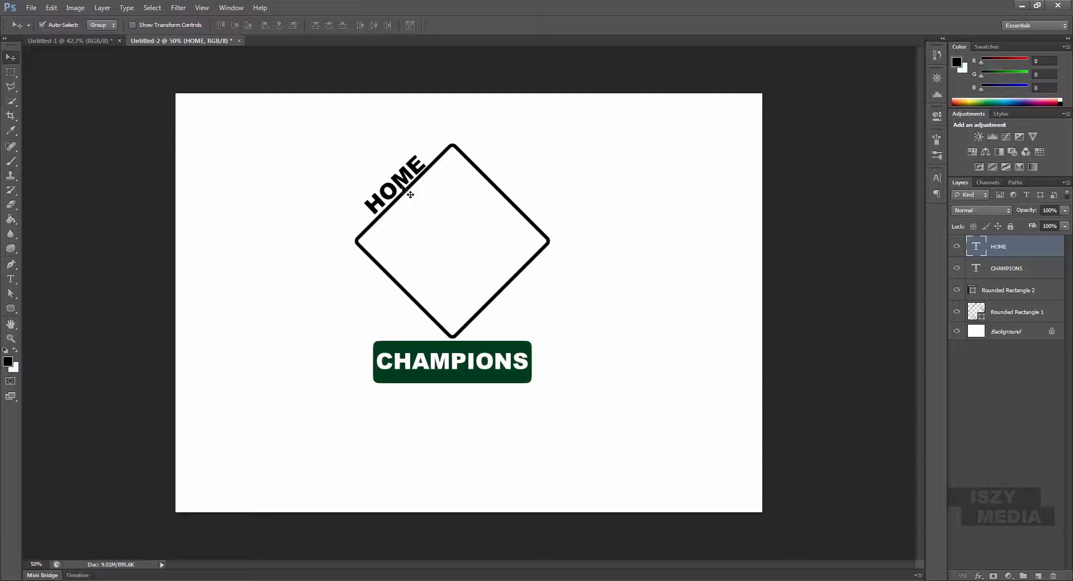
# Enlarge the rotated HOME text to about 153% and nudge it up and slightly left, clear of the diamond's outline.
pyautogui.hotkey('ctrl', 't')
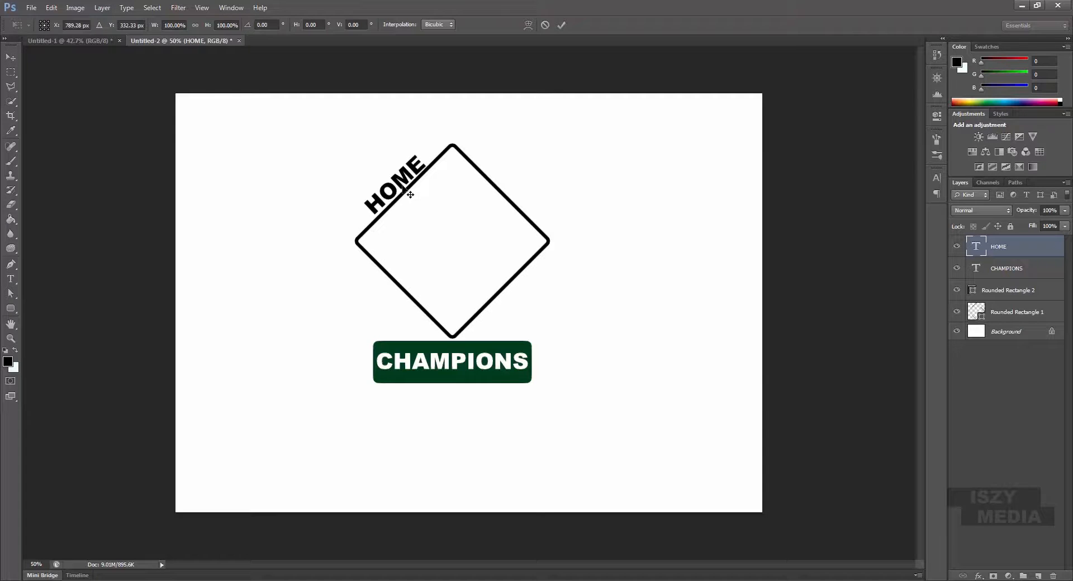
pyautogui.moveTo(436, 149); pyautogui.dragTo(452, 131)
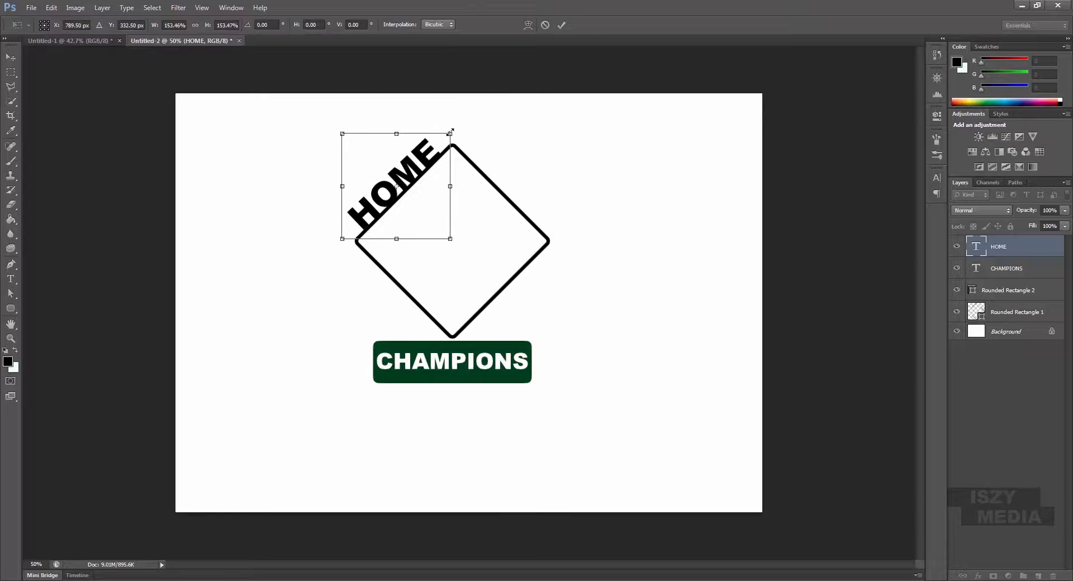
pyautogui.press('Left')
pyautogui.press('Left')
pyautogui.press('Up')
pyautogui.press('Up')
pyautogui.press('Up')
pyautogui.press('Up')
pyautogui.press('Up')
pyautogui.press('Up')
pyautogui.press('Up')
pyautogui.press('Up')
pyautogui.press('Up')
pyautogui.moveTo(520, 162); pyautogui.dragTo(521, 162)
pyautogui.moveTo(521, 162); pyautogui.dragTo(523, 160)
pyautogui.press('Return')
# Add the text COMING as a separate layer in the empty area below and left of the banner.
pyautogui.press('t')
pyautogui.click(228, 430)
pyautogui.write('COMING')
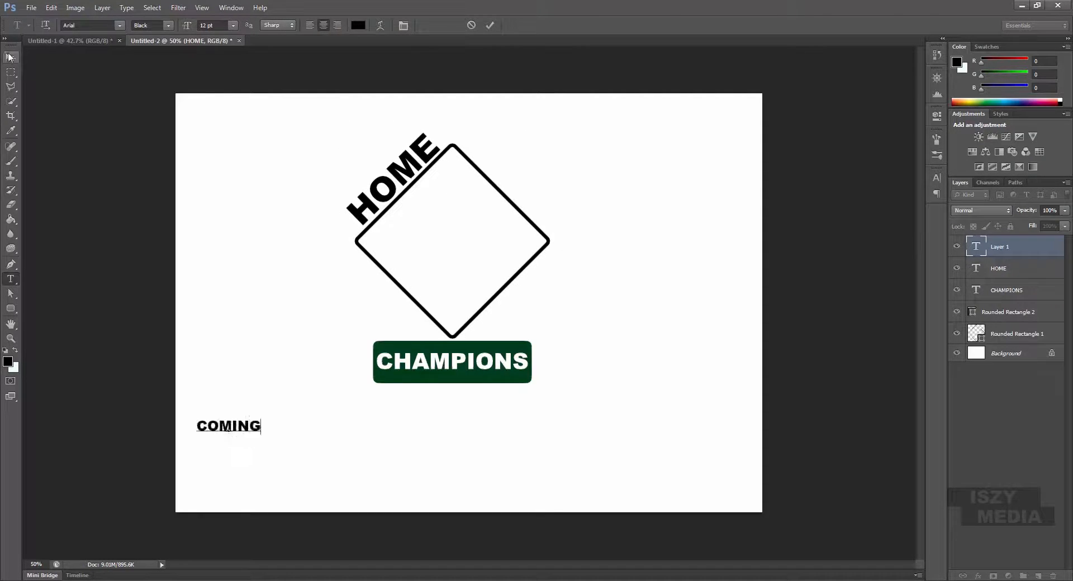
# Enlarge the COMING text, rotate it clockwise and place it along the outside of the diamond's upper-right edge.
pyautogui.click(10, 57)
pyautogui.hotkey('ctrl', 't')
pyautogui.moveTo(263, 416); pyautogui.dragTo(300, 407)
pyautogui.moveTo(262, 429); pyautogui.dragTo(553, 173)
pyautogui.moveTo(603, 185); pyautogui.dragTo(585, 243)
pyautogui.moveTo(541, 184); pyautogui.dragTo(511, 201)
pyautogui.moveTo(566, 205); pyautogui.dragTo(595, 208)
pyautogui.moveTo(514, 200); pyautogui.dragTo(496, 196)
pyautogui.moveTo(570, 226); pyautogui.dragTo(555, 216)
pyautogui.moveTo(582, 224); pyautogui.dragTo(486, 230)
pyautogui.press('Return')
pyautogui.click(423, 154)
pyautogui.hotkey('ctrl', 't')
pyautogui.press('Return')
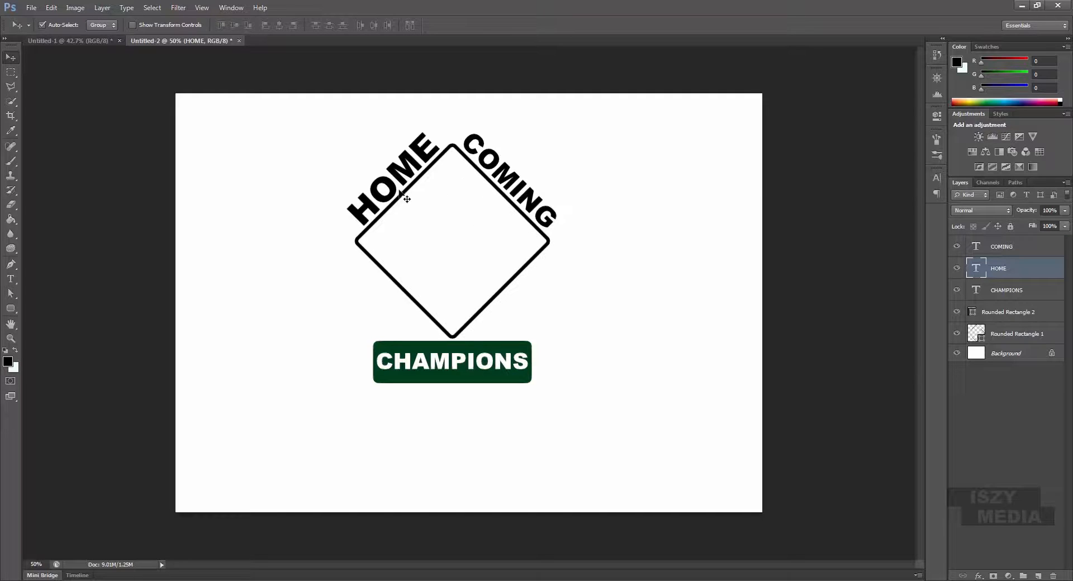
pyautogui.click(447, 371)
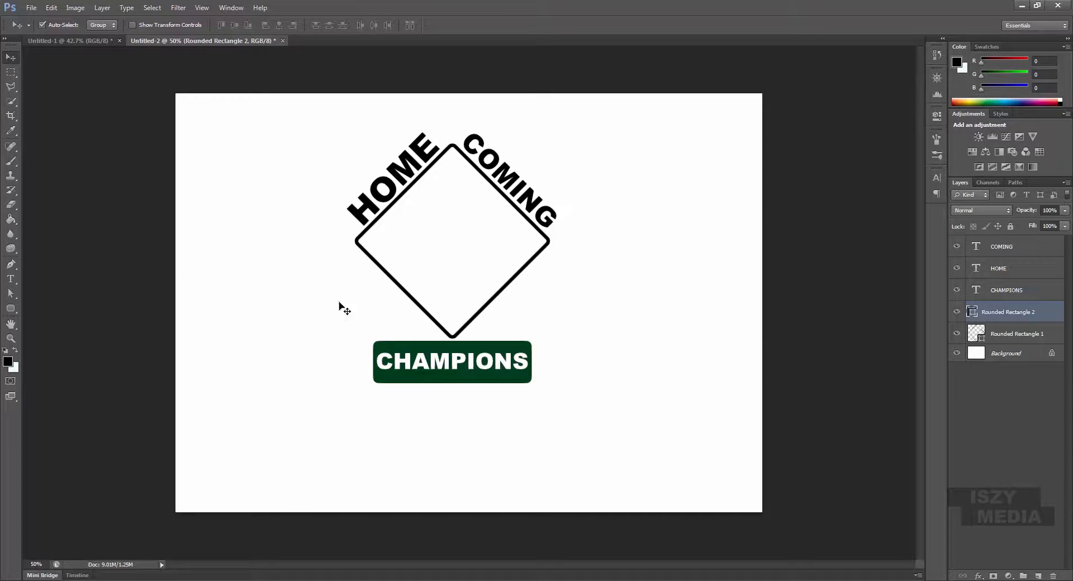
# Append the Web shape set to the available custom shapes, keeping the current shapes.
pyautogui.click(13, 311)
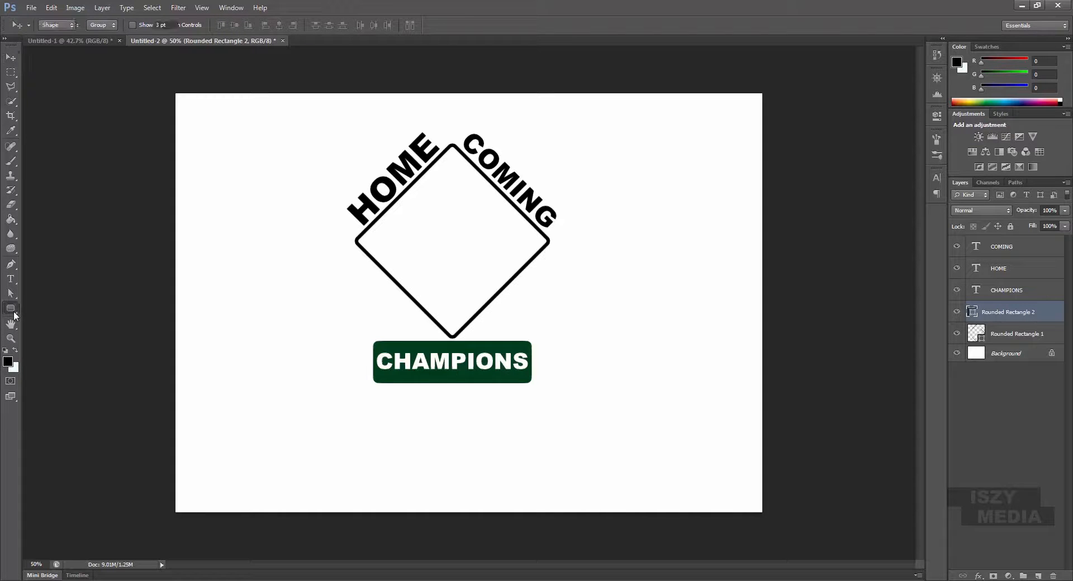
pyautogui.click(56, 359)
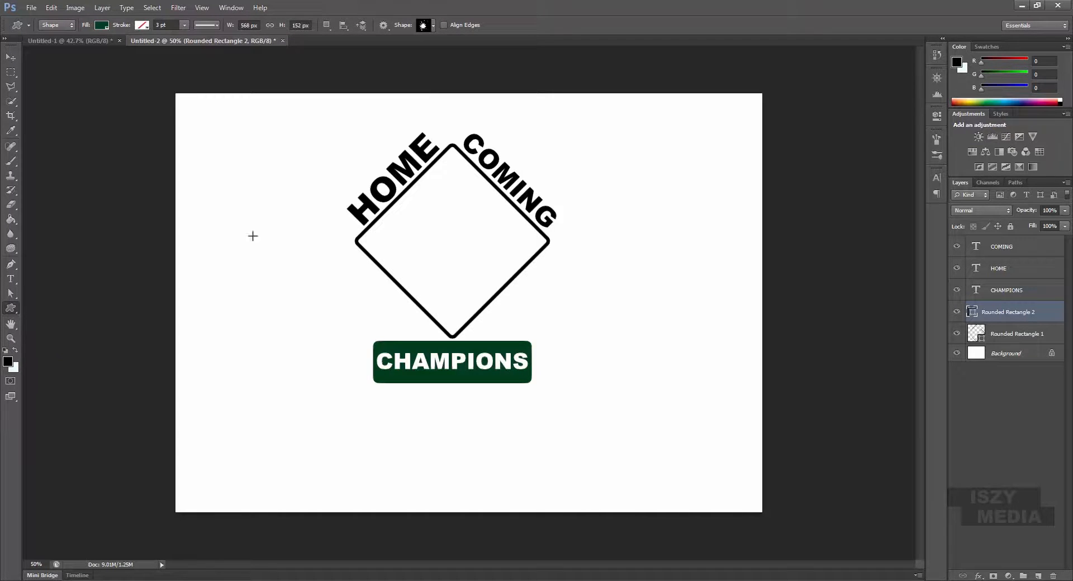
pyautogui.click(432, 26)
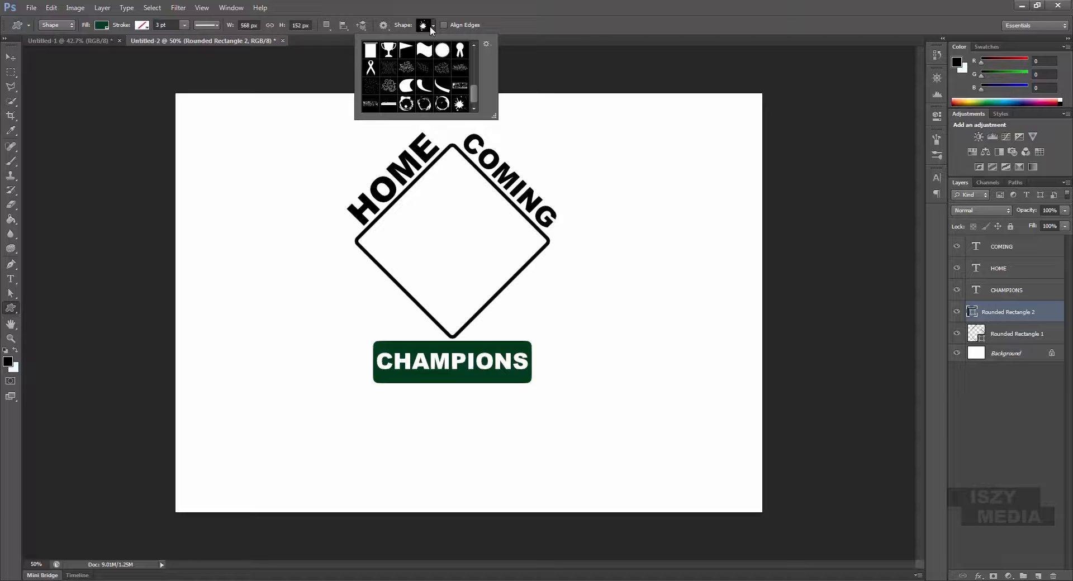
pyautogui.moveTo(474, 89); pyautogui.dragTo(478, 53)
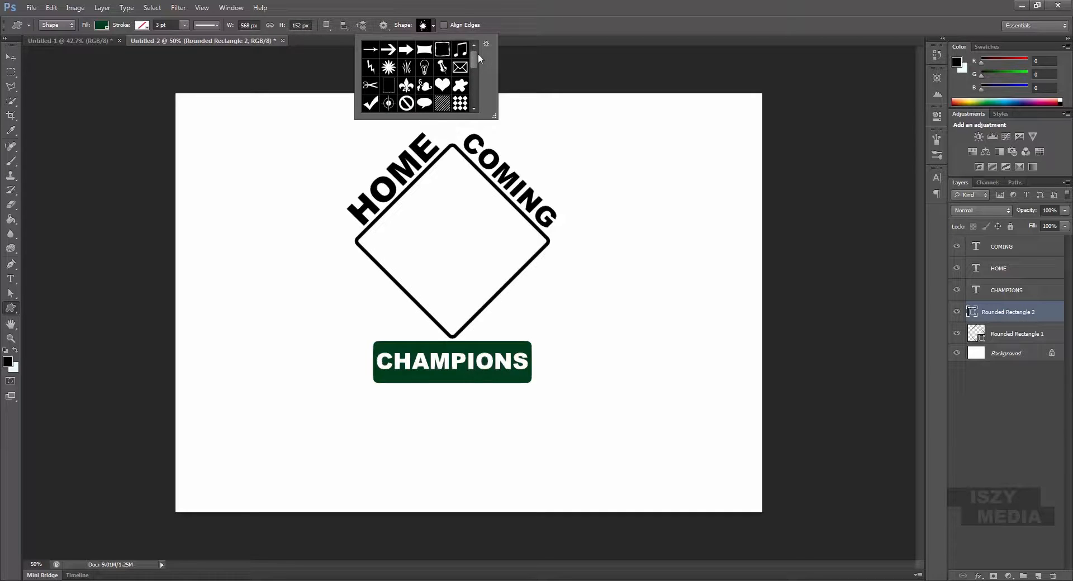
pyautogui.click(485, 43)
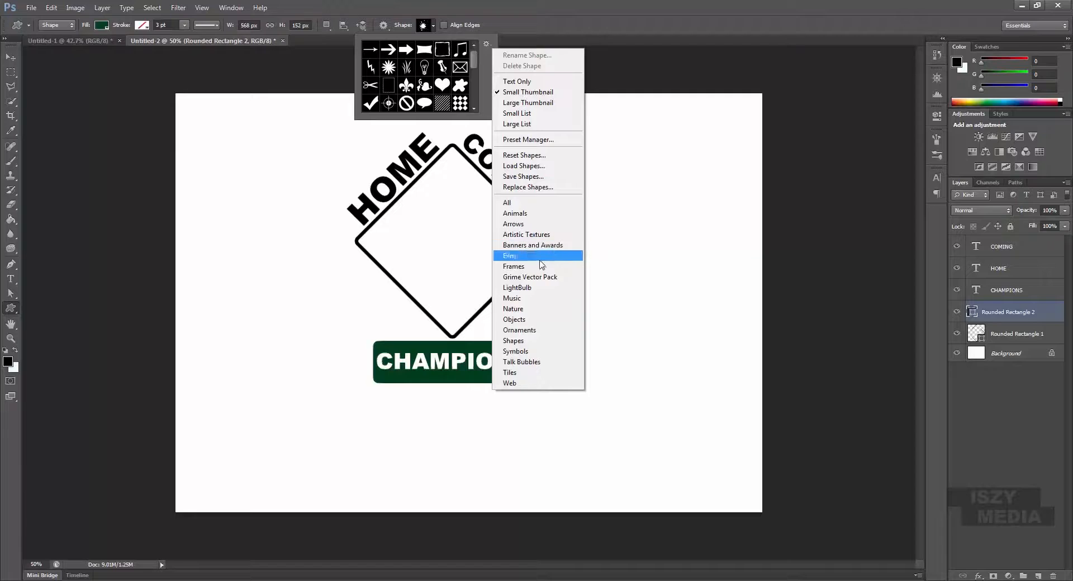
pyautogui.click(544, 383)
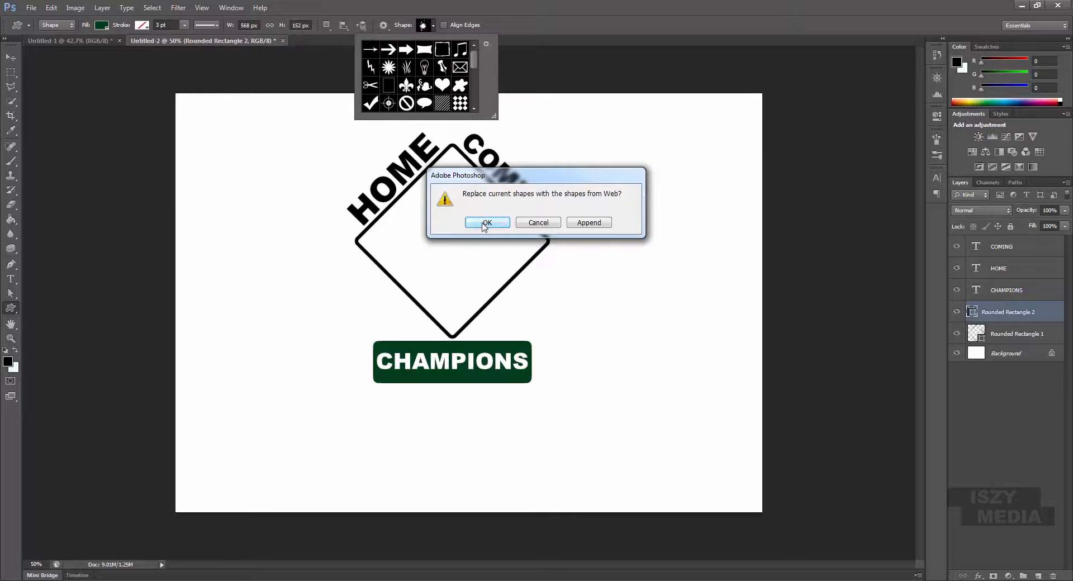
pyautogui.click(590, 223)
# Choose the film reel from the appended Web shapes as the custom shape.
pyautogui.moveTo(473, 55); pyautogui.dragTo(483, 122)
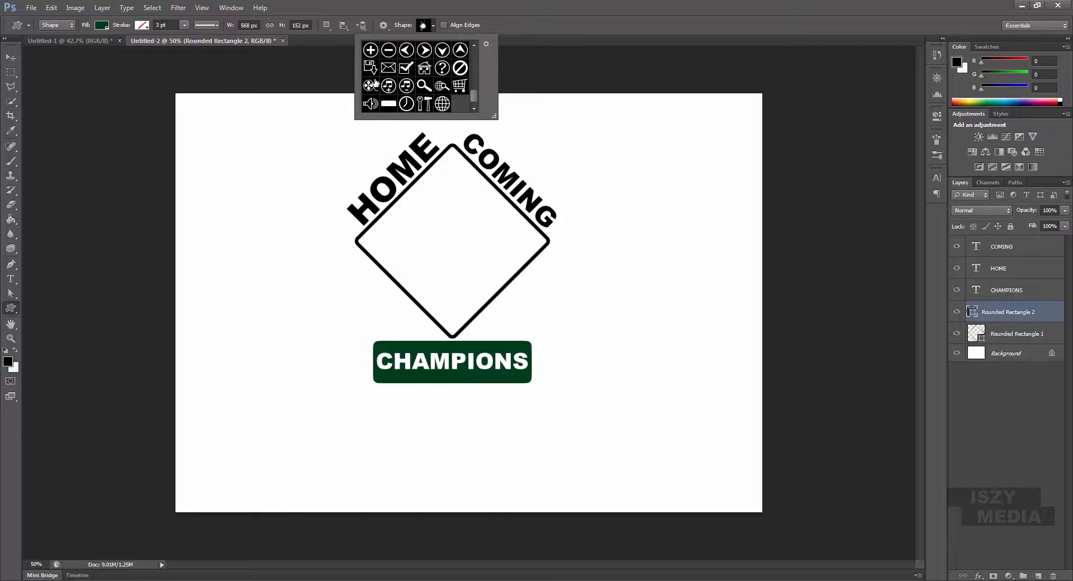
pyautogui.moveTo(474, 94); pyautogui.dragTo(475, 98)
pyautogui.click(369, 86)
pyautogui.click(434, 24)
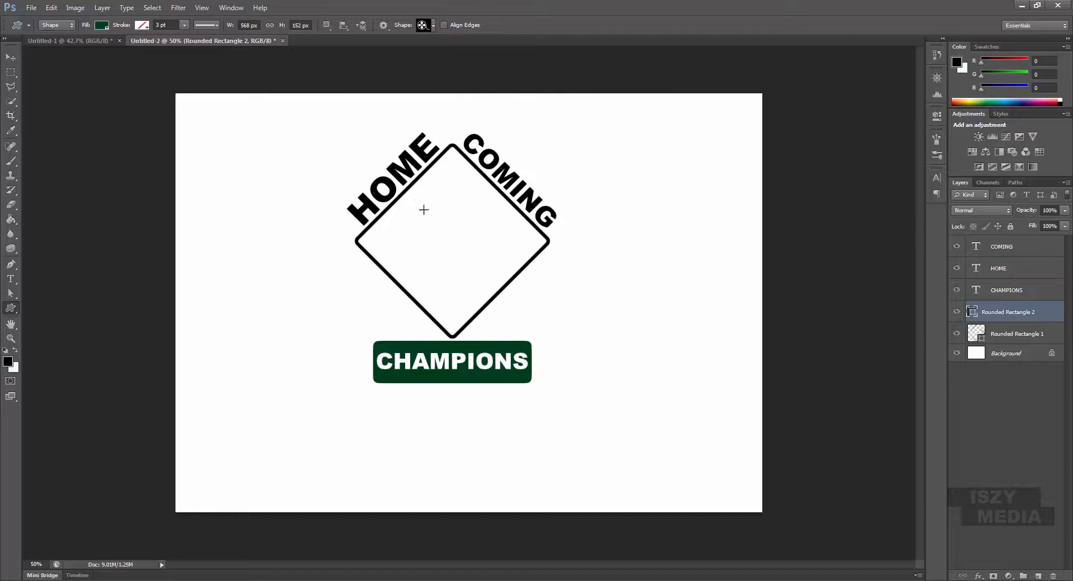
# Draw a green film reel inside the diamond on the banner's layer and nudge that layer slightly up.
pyautogui.moveTo(415, 205); pyautogui.dragTo(492, 274)
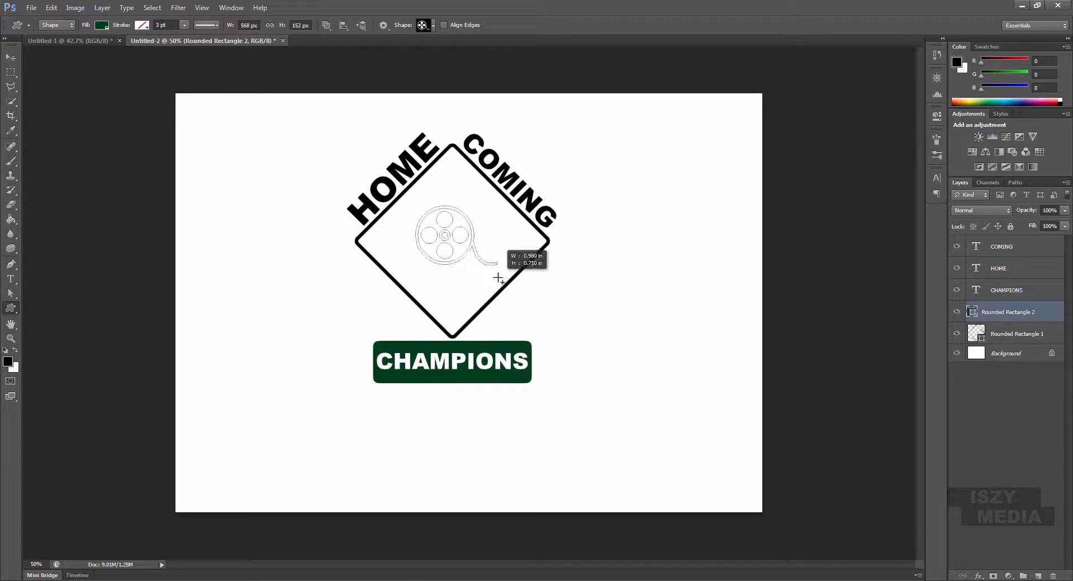
pyautogui.moveTo(521, 315); pyautogui.dragTo(506, 298)
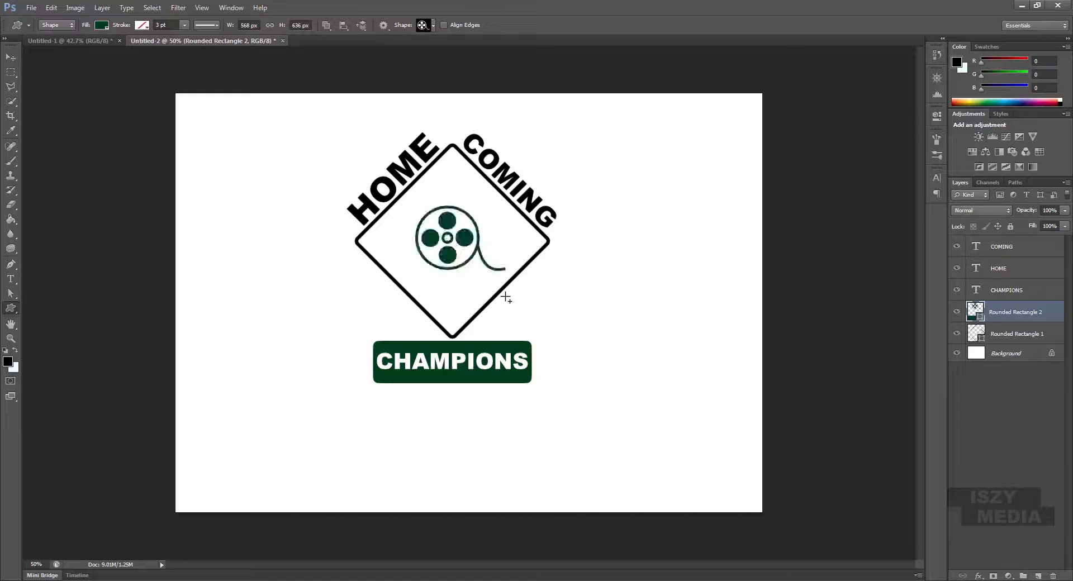
pyautogui.click(11, 56)
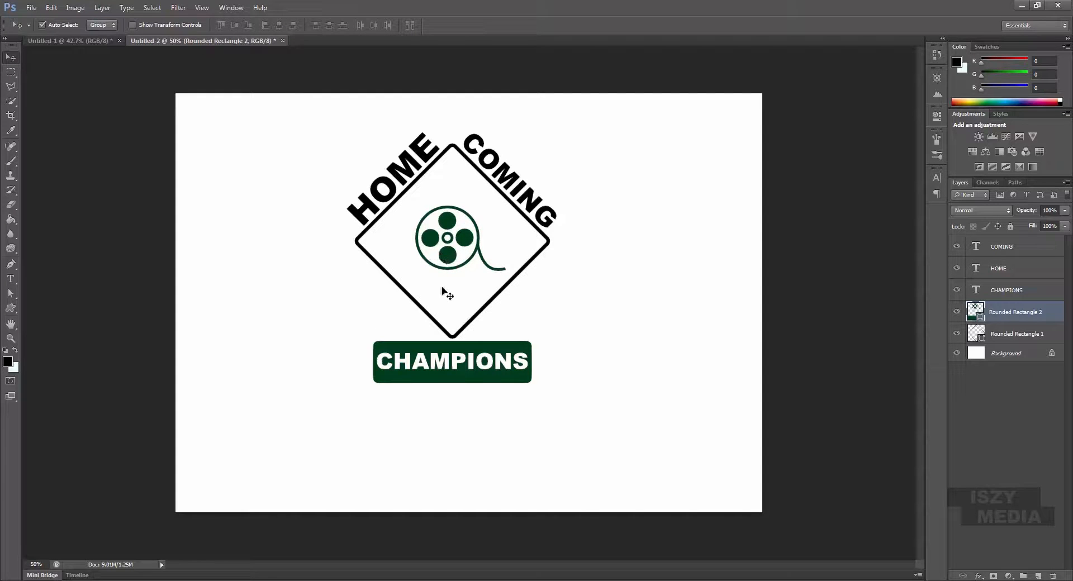
pyautogui.press('Up')
pyautogui.press('Up')
pyautogui.press('Up')
pyautogui.press('Up')
pyautogui.press('Up')
pyautogui.press('Up')
pyautogui.press('Up')
pyautogui.press('Up')
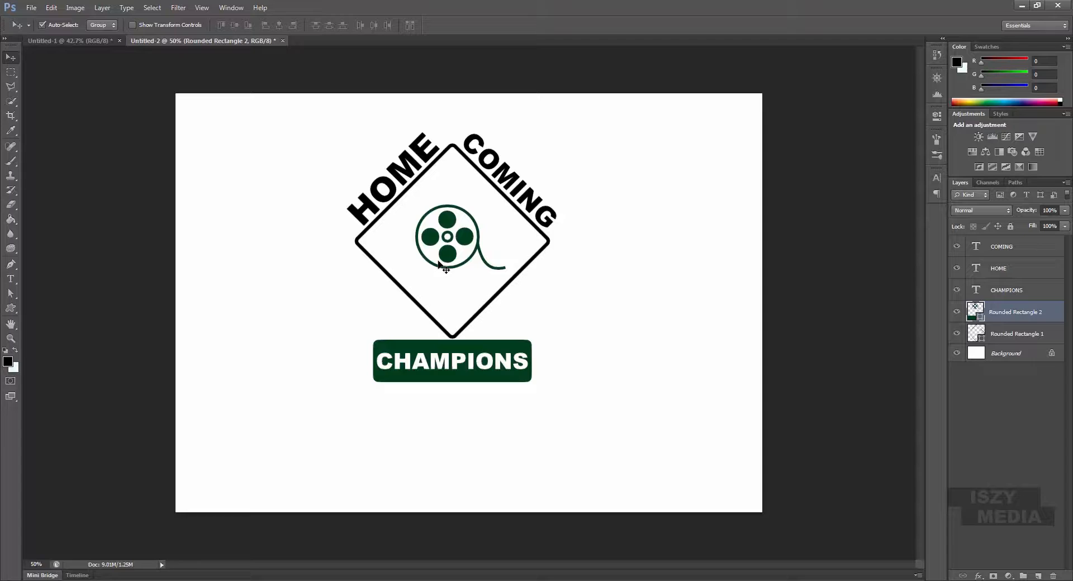
pyautogui.press('Up')
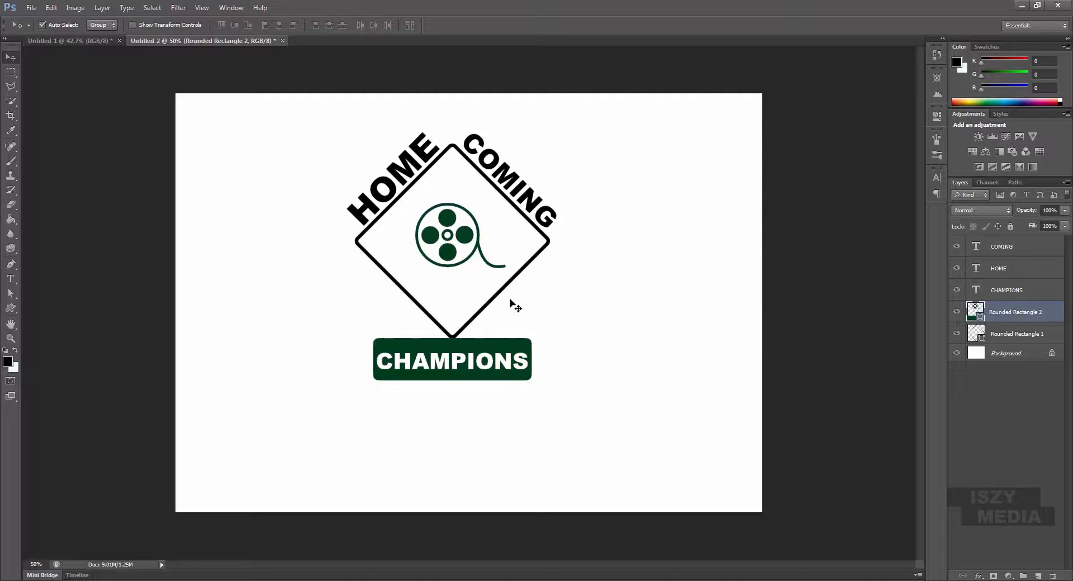
# Nudge the reel and banner down, up and down again, and undo everything back to before the reel was drawn.
pyautogui.hotkey('shift', 'Down')
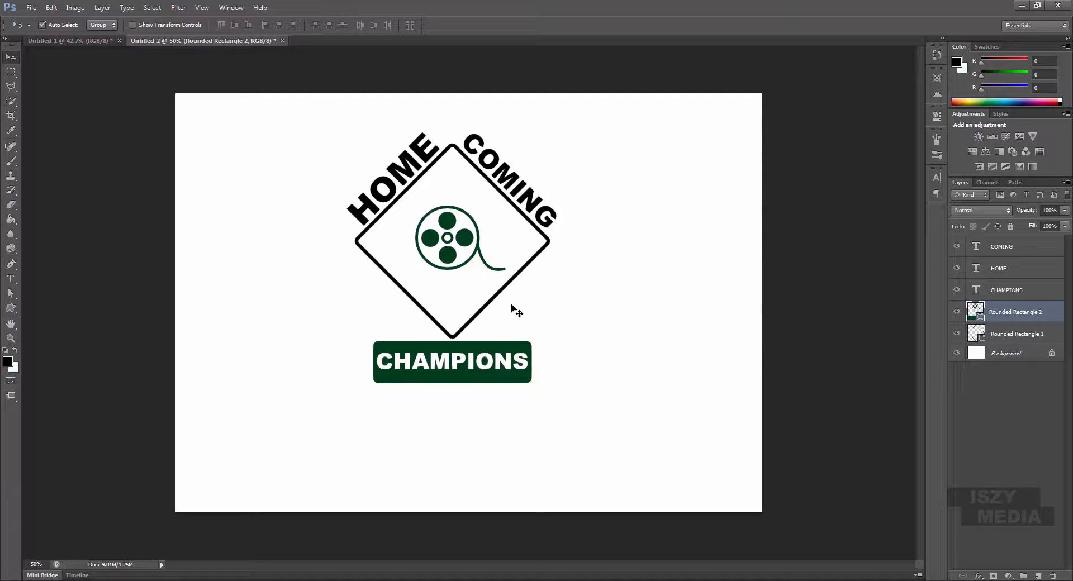
pyautogui.hotkey('shift', 'Up')
pyautogui.hotkey('shift', 'Down')
pyautogui.hotkey('ctrl', 'alt', 'z')
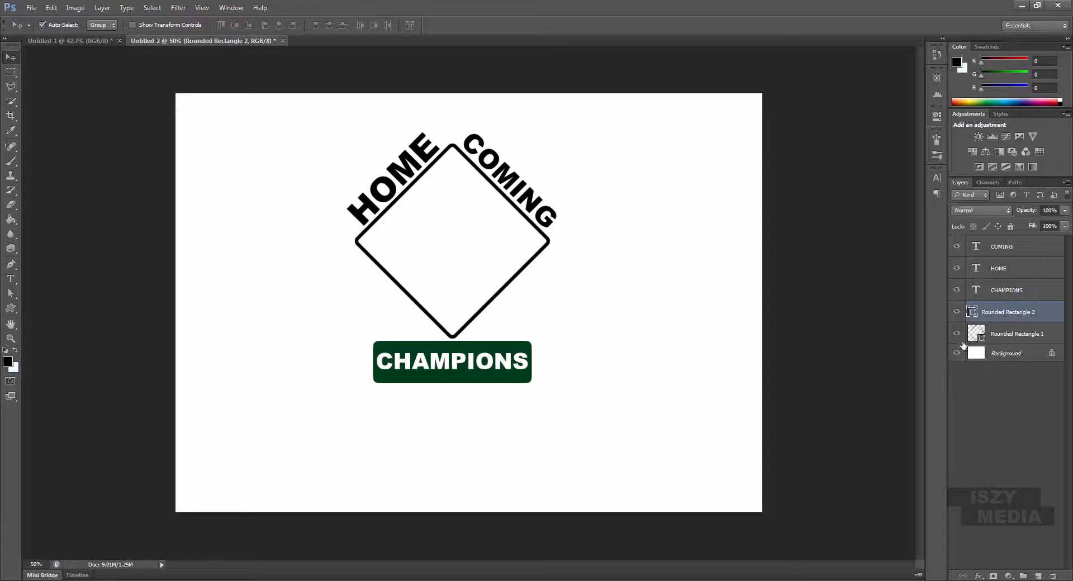
# Draw a black film reel about 344 by 249 px as a separate shape layer inside the diamond, and shift it slightly up and left.
pyautogui.click(1035, 473)
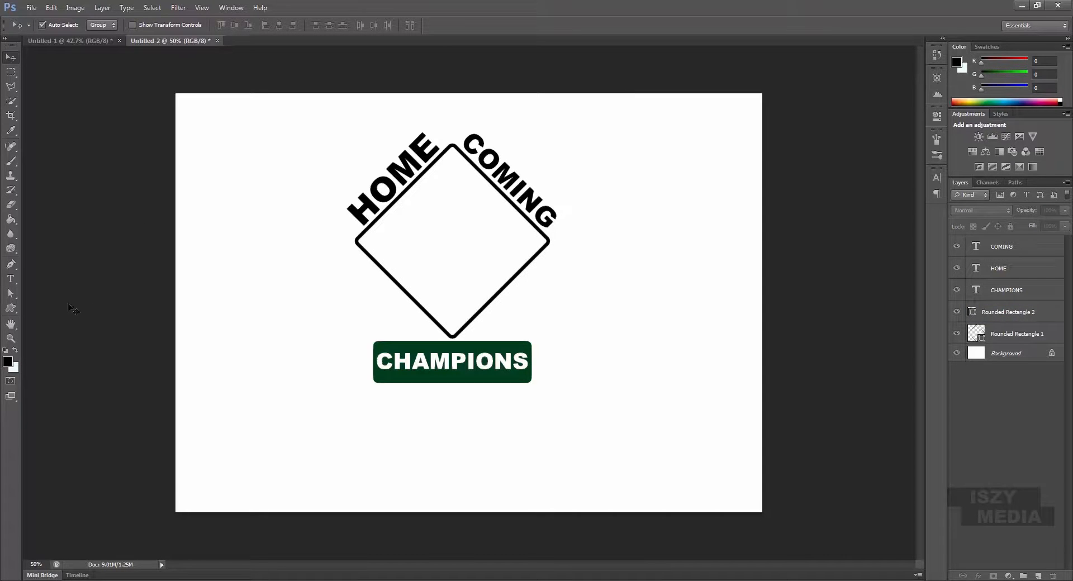
pyautogui.click(10, 307)
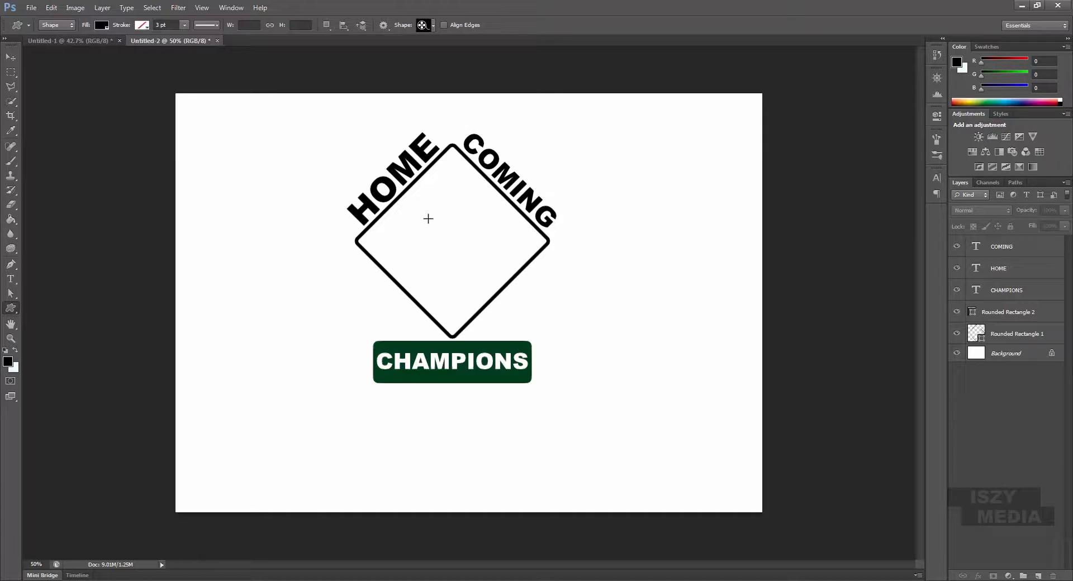
pyautogui.moveTo(446, 247); pyautogui.dragTo(509, 324)
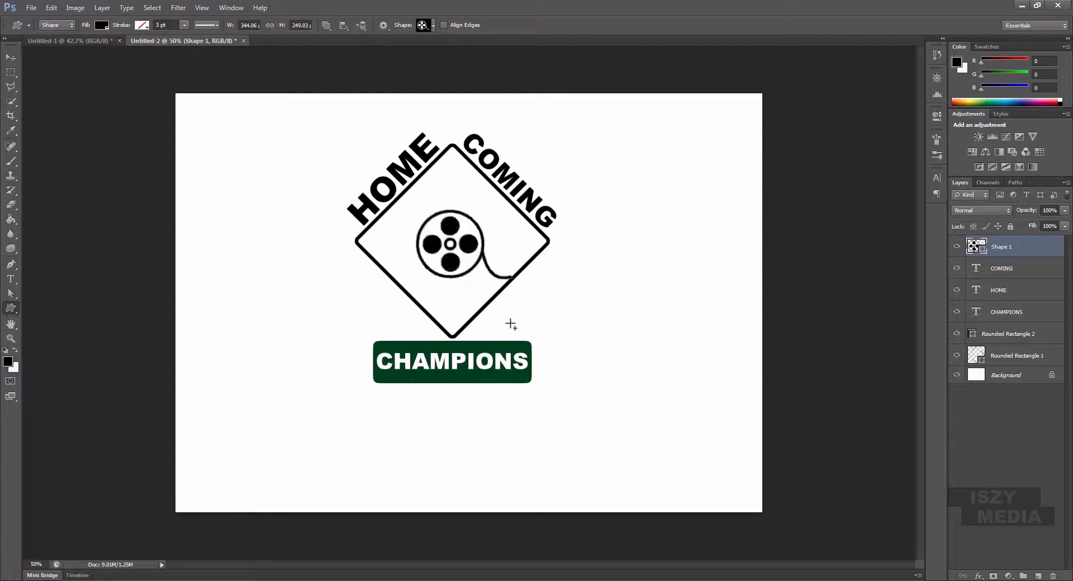
pyautogui.click(10, 58)
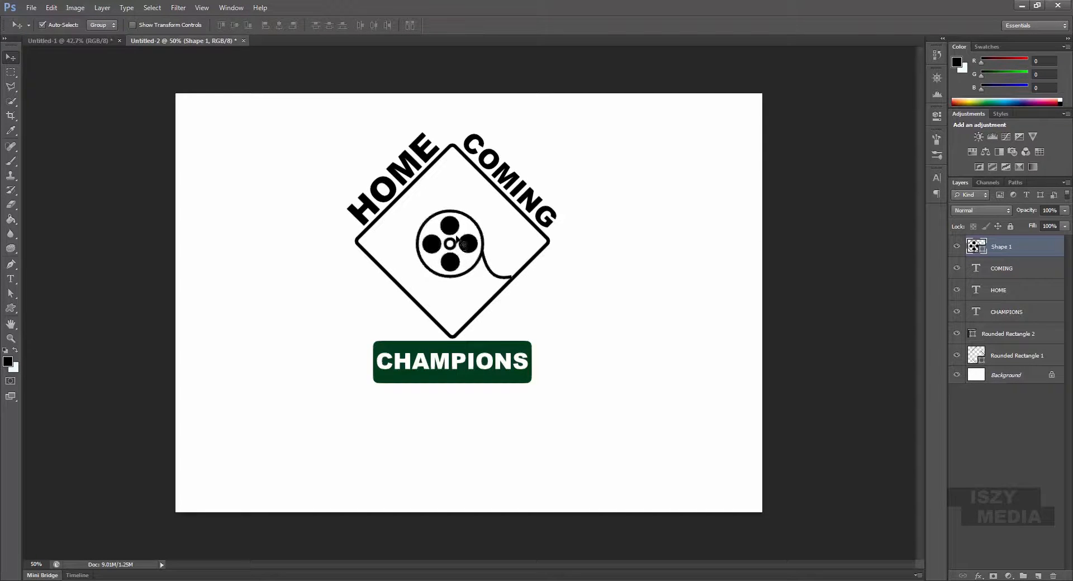
pyautogui.moveTo(464, 250); pyautogui.dragTo(460, 246)
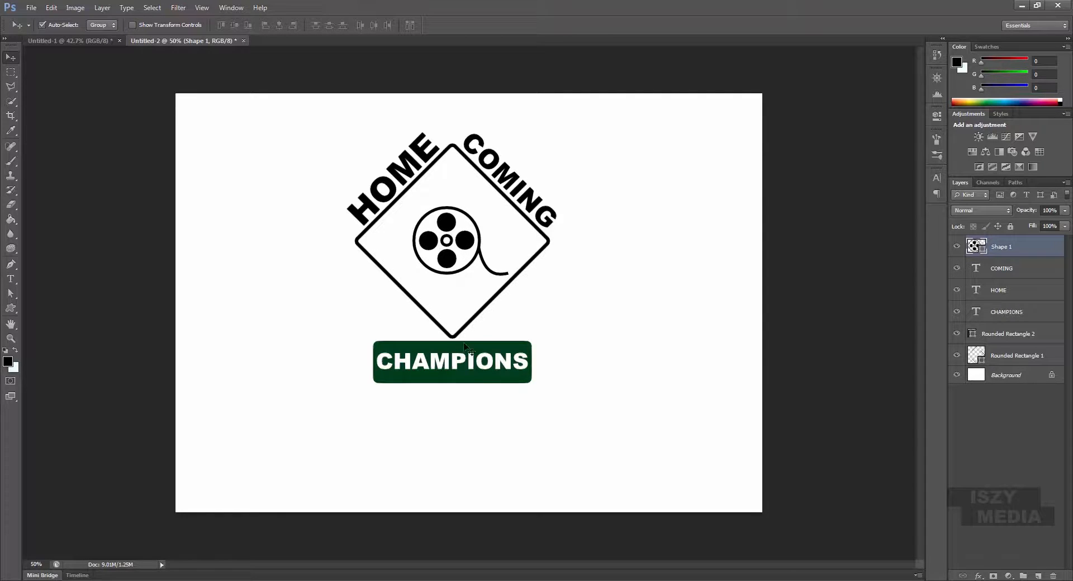
# Align the film reel's horizontal center with the green banner, and shift the reel alone slightly to the right.
pyautogui.keyDown('shift'); pyautogui.click(467, 347); pyautogui.keyUp('shift')
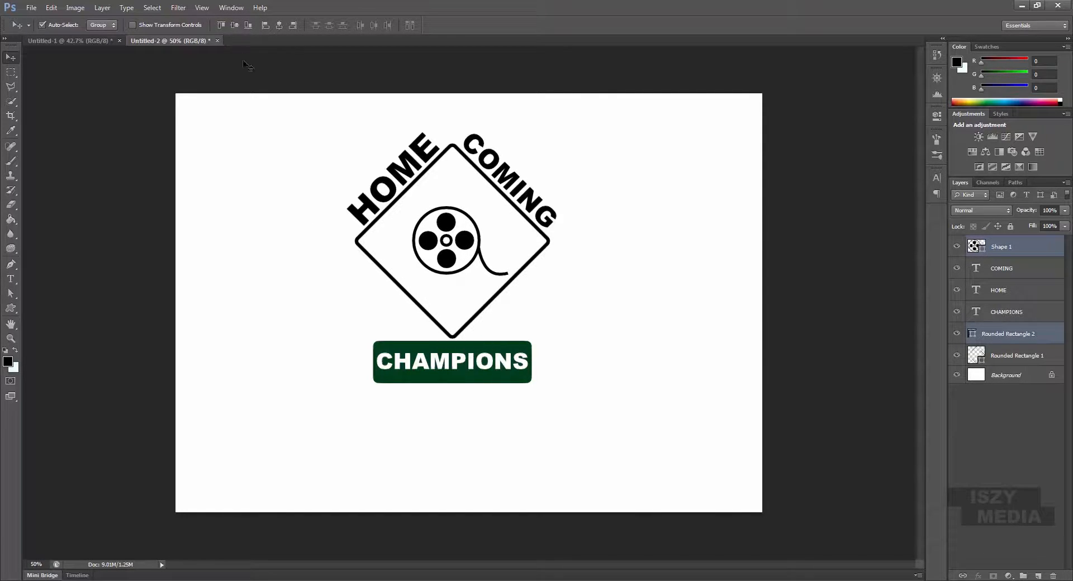
pyautogui.click(280, 25)
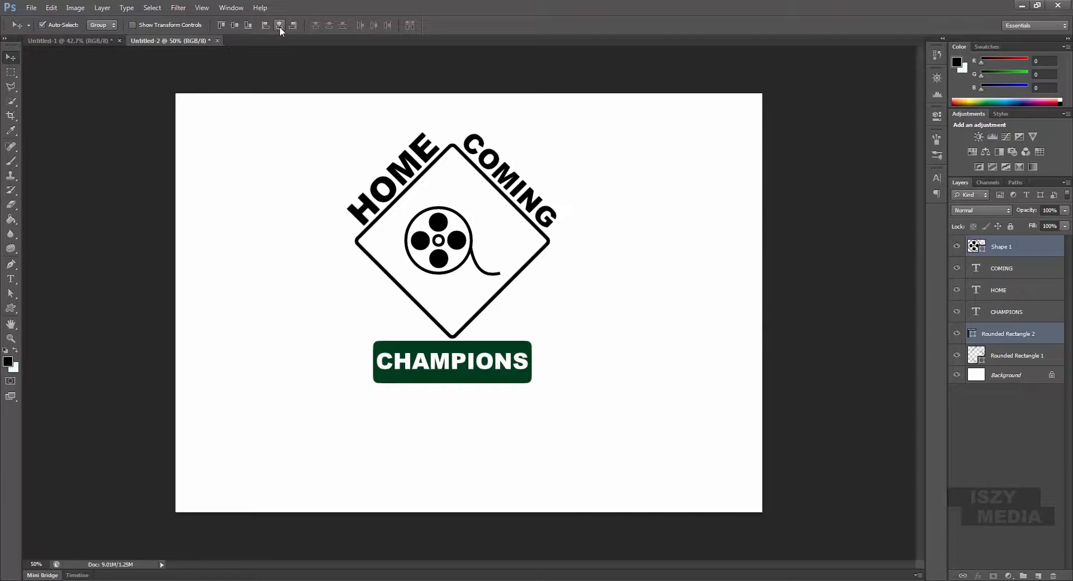
pyautogui.click(588, 290)
pyautogui.moveTo(454, 245); pyautogui.dragTo(462, 245)
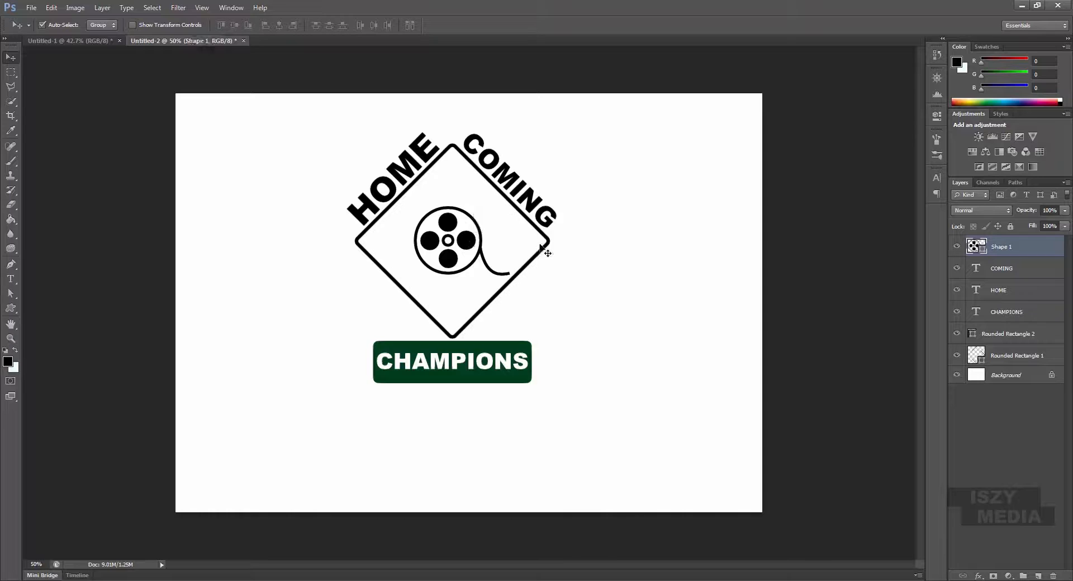
# Center the film reel horizontally on the diamond, try shifting both together to the right, and undo that joint shift.
pyautogui.keyDown('shift'); pyautogui.click(548, 242); pyautogui.keyUp('shift')
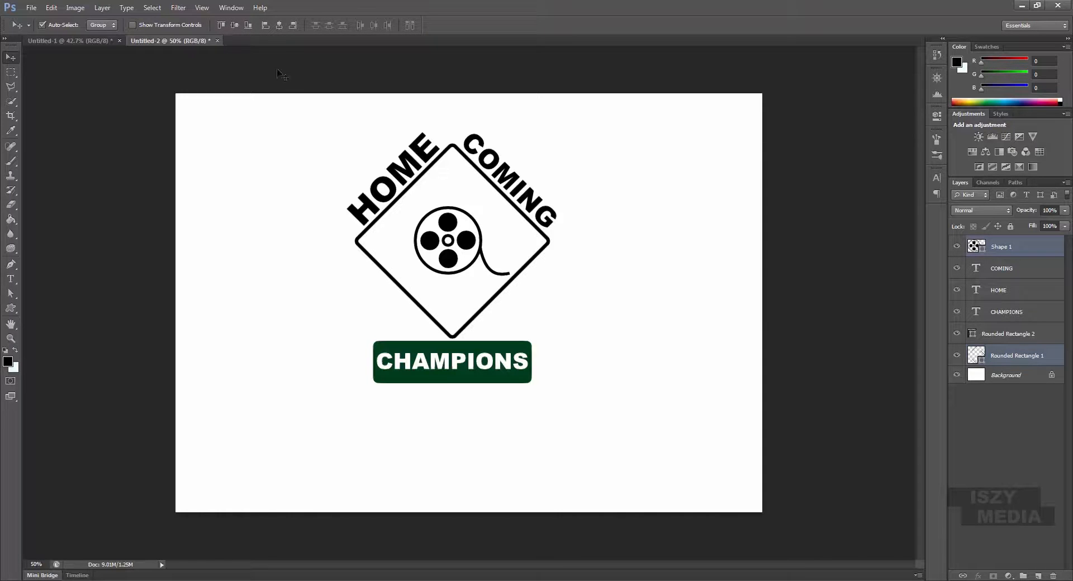
pyautogui.click(278, 26)
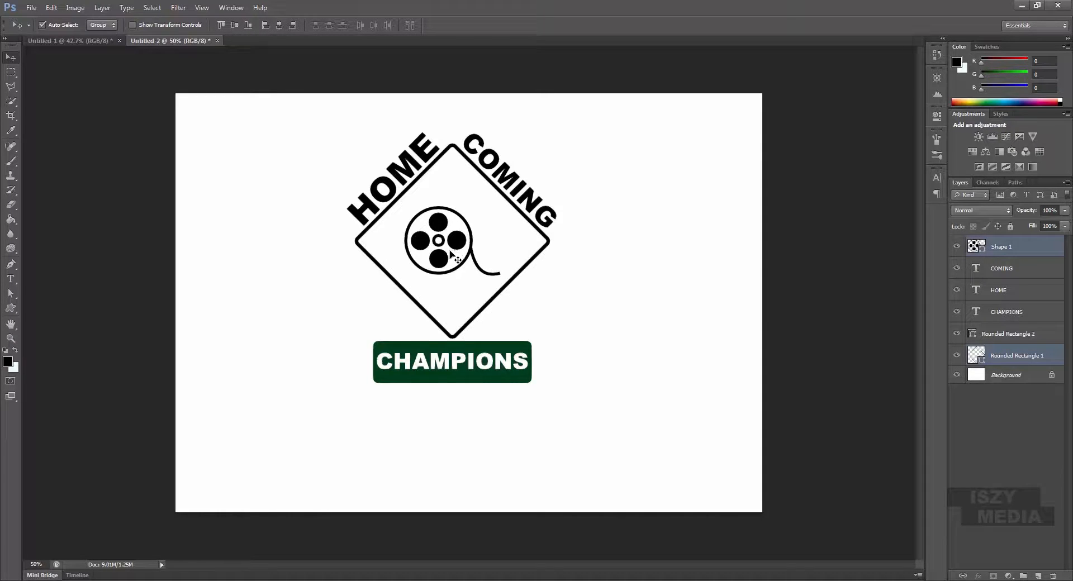
pyautogui.moveTo(463, 247); pyautogui.dragTo(472, 249)
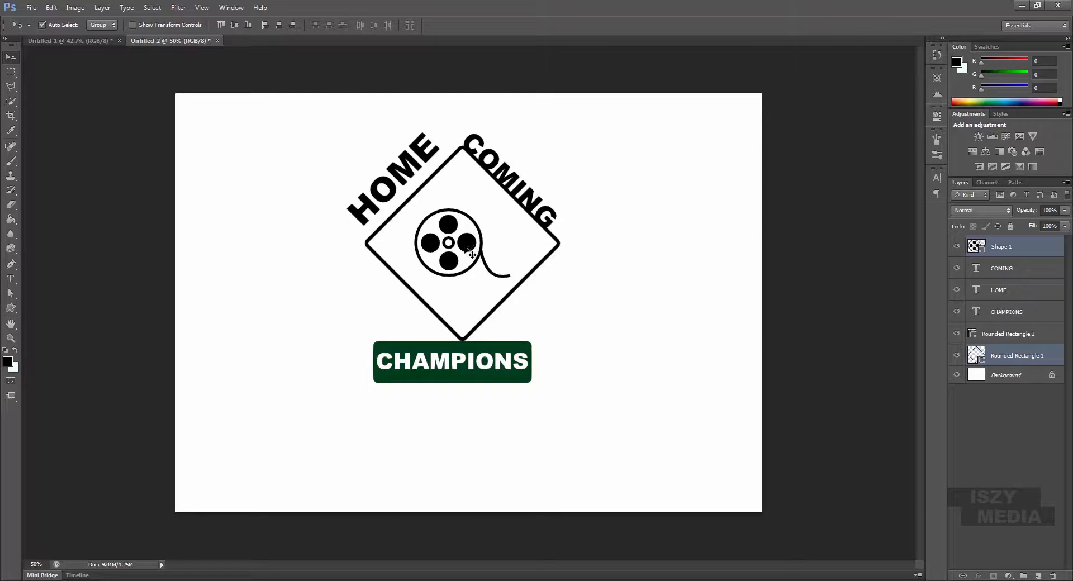
pyautogui.press('Left')
pyautogui.press('Left')
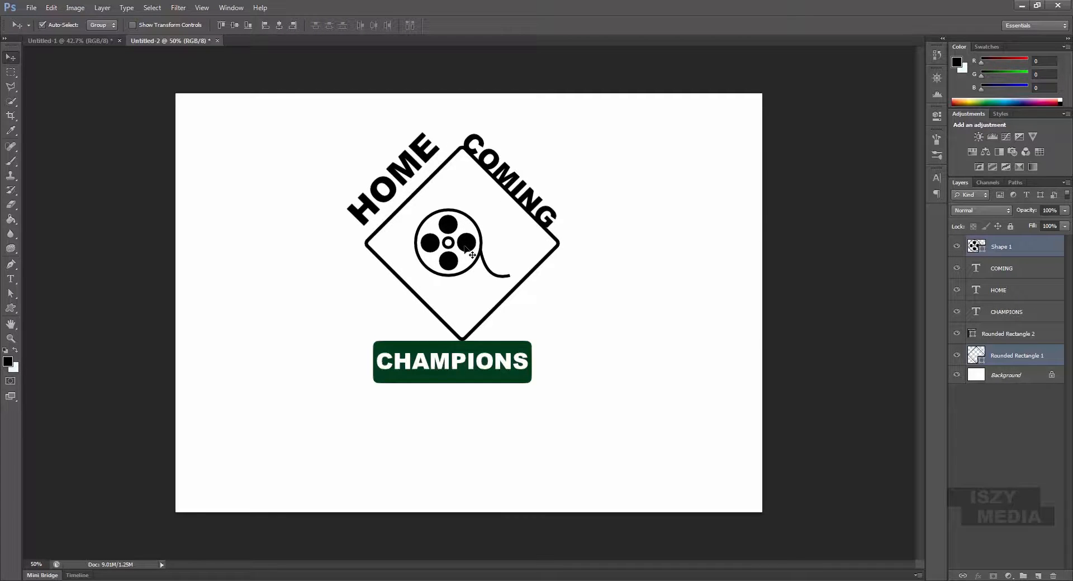
pyautogui.hotkey('ctrl', 'alt', 'z')
# Shift the film reel alone slightly right and up so its wheel sits near the diamond's vertical center line.
pyautogui.click(540, 297)
pyautogui.moveTo(462, 243); pyautogui.dragTo(472, 239)
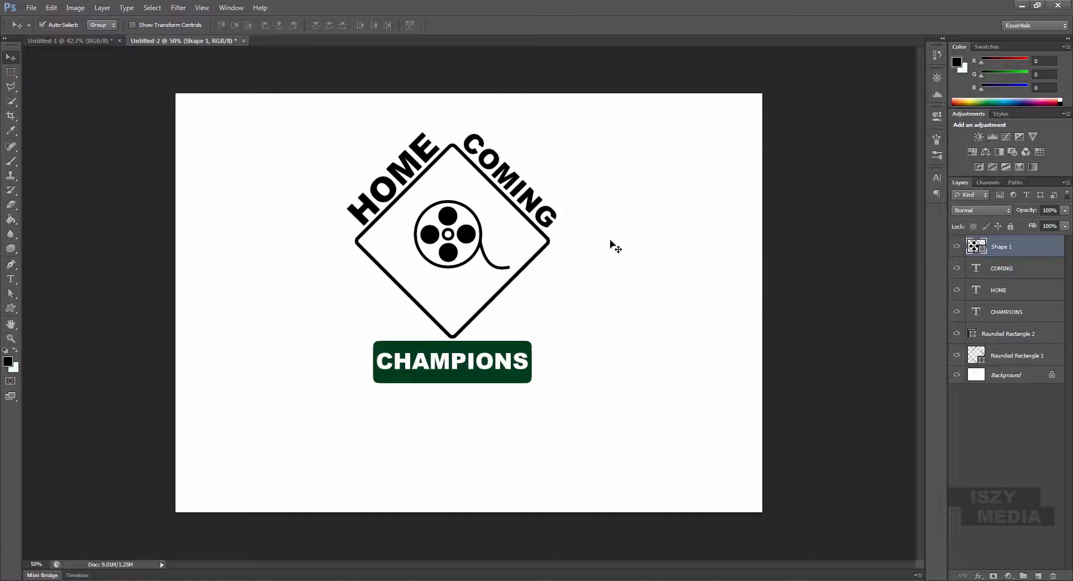
# Draw a black curved, tapered custom shape about 176 by 163 px beside the diamond, and move its wide end against the diamond's left corner.
pyautogui.click(12, 307)
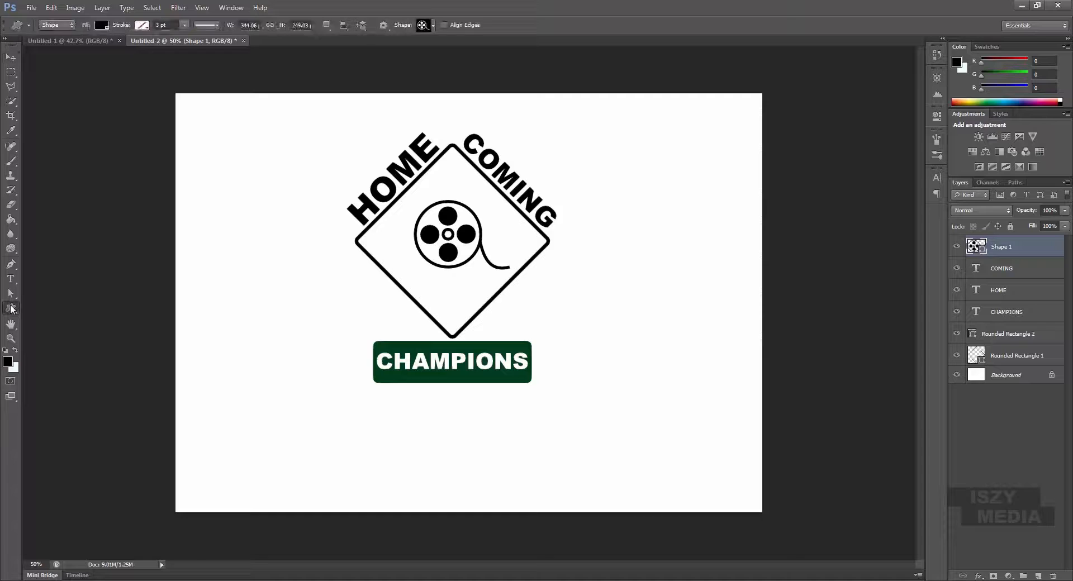
pyautogui.click(62, 359)
pyautogui.click(433, 25)
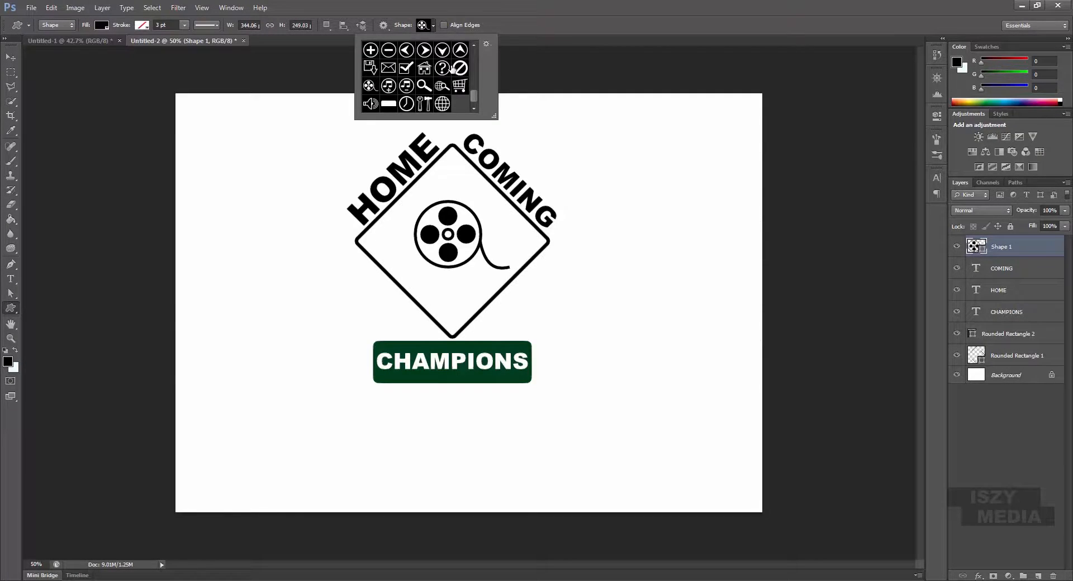
pyautogui.scroll(-2, 452, 69)
pyautogui.click(441, 59)
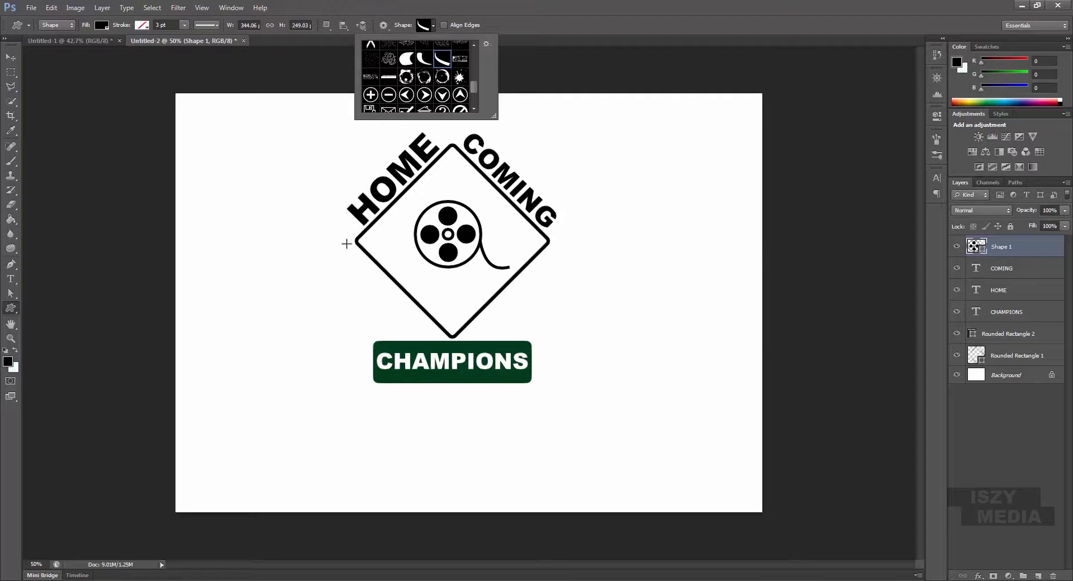
pyautogui.moveTo(284, 234); pyautogui.dragTo(334, 302)
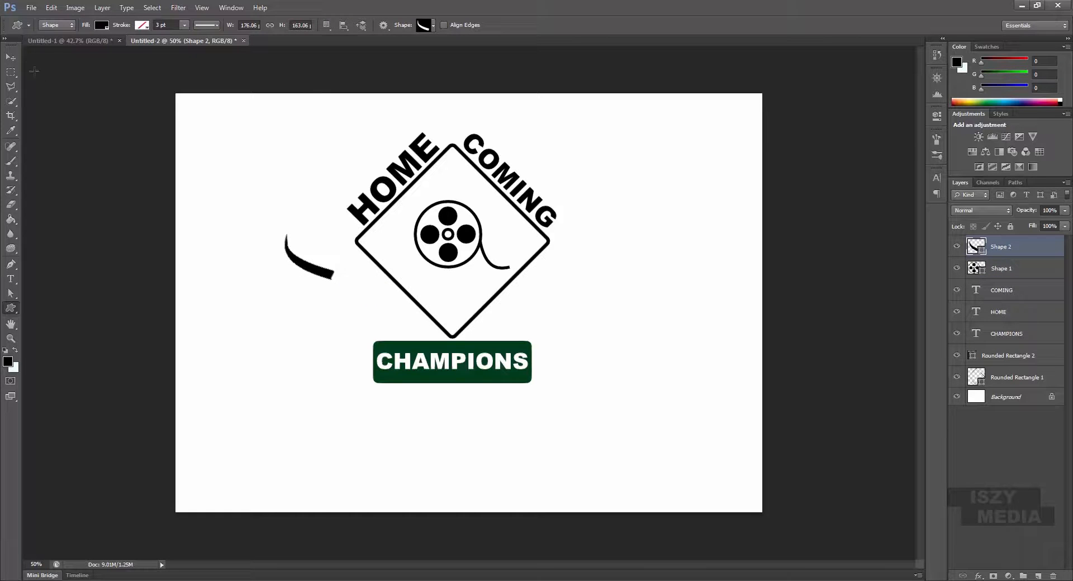
pyautogui.click(11, 57)
pyautogui.moveTo(338, 281); pyautogui.dragTo(358, 243)
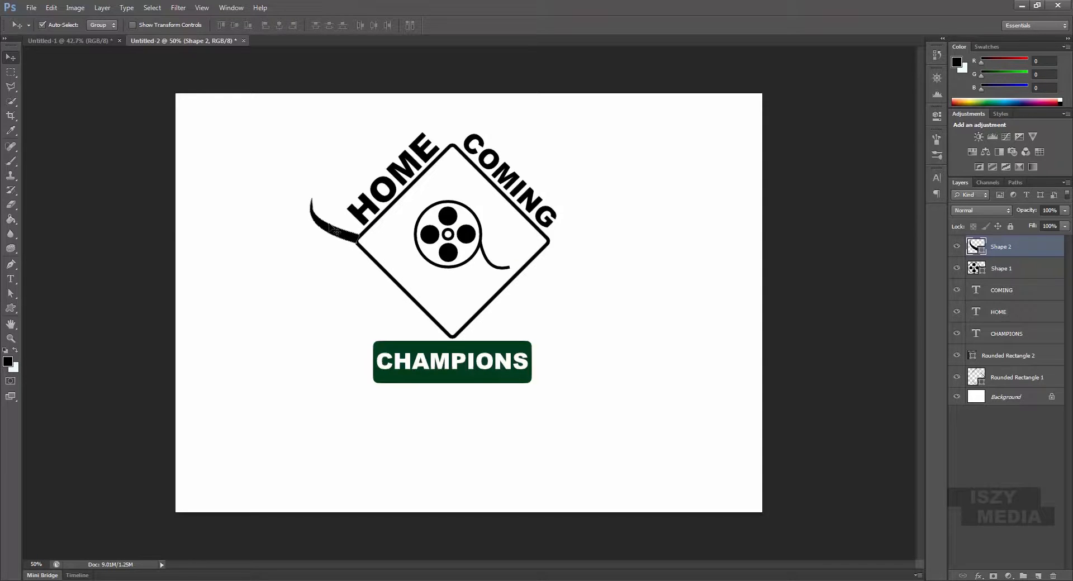
# Duplicate the curved horn shape, flip the copy horizontally, and place it against the diamond's right corner.
pyautogui.hotkey('ctrl', 'j')
pyautogui.hotkey('ctrl', 't')
pyautogui.rightClick(348, 235)
pyautogui.press('h')
pyautogui.moveTo(349, 238); pyautogui.dragTo(585, 238)
pyautogui.press('Return')
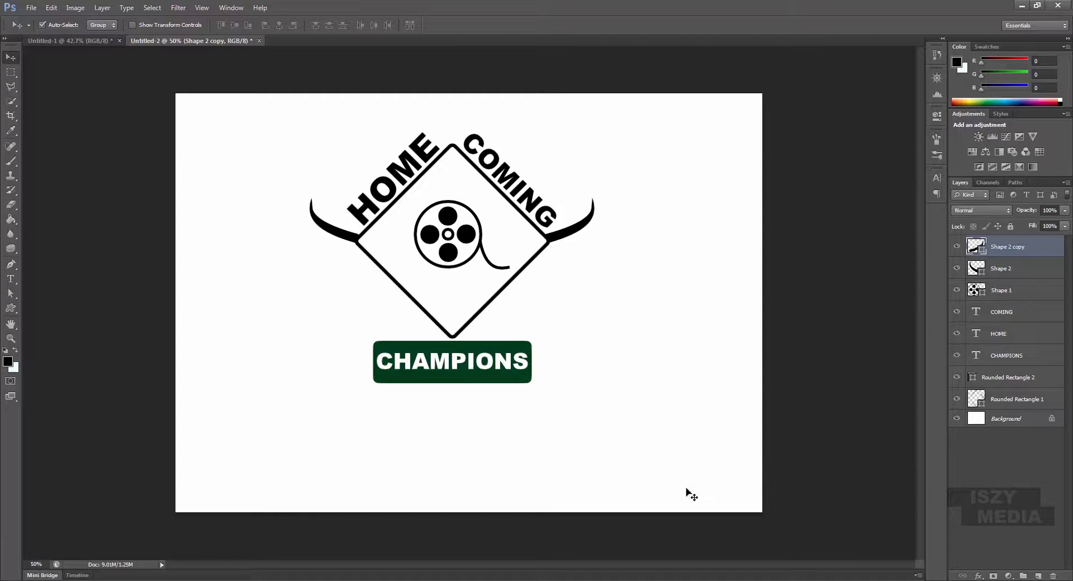
# Compare the logo with the finished sample in the Untitled-1 document, and return to Untitled-2.
pyautogui.moveTo(139, 80); pyautogui.dragTo(842, 447)
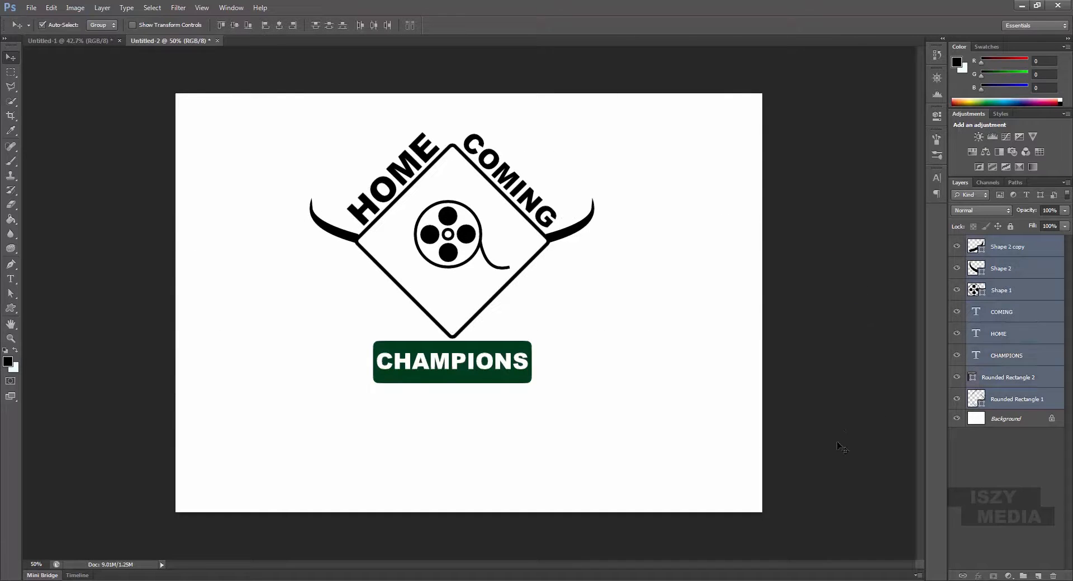
pyautogui.click(863, 481)
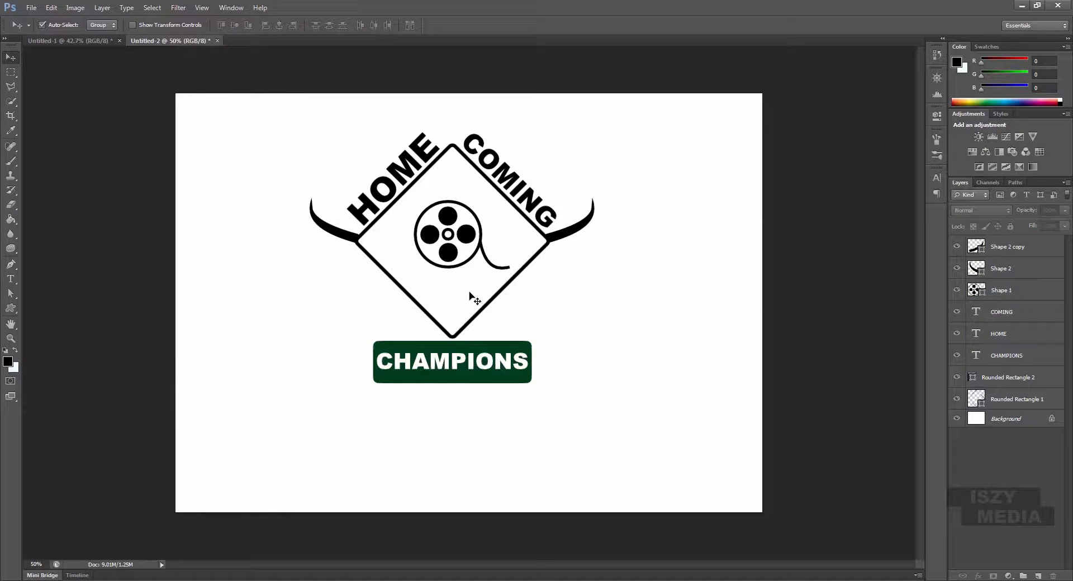
pyautogui.click(62, 38)
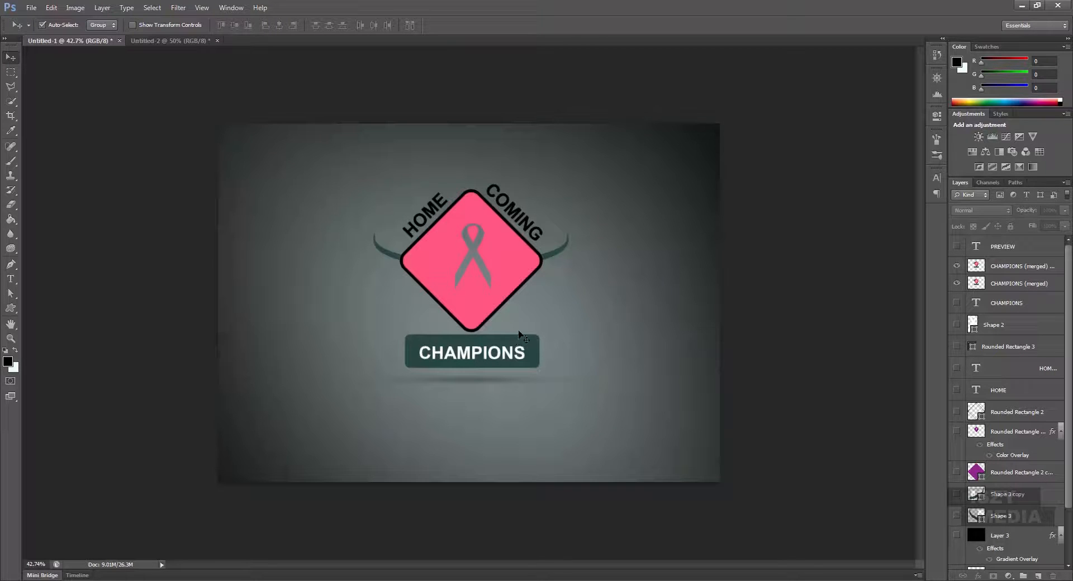
pyautogui.click(190, 40)
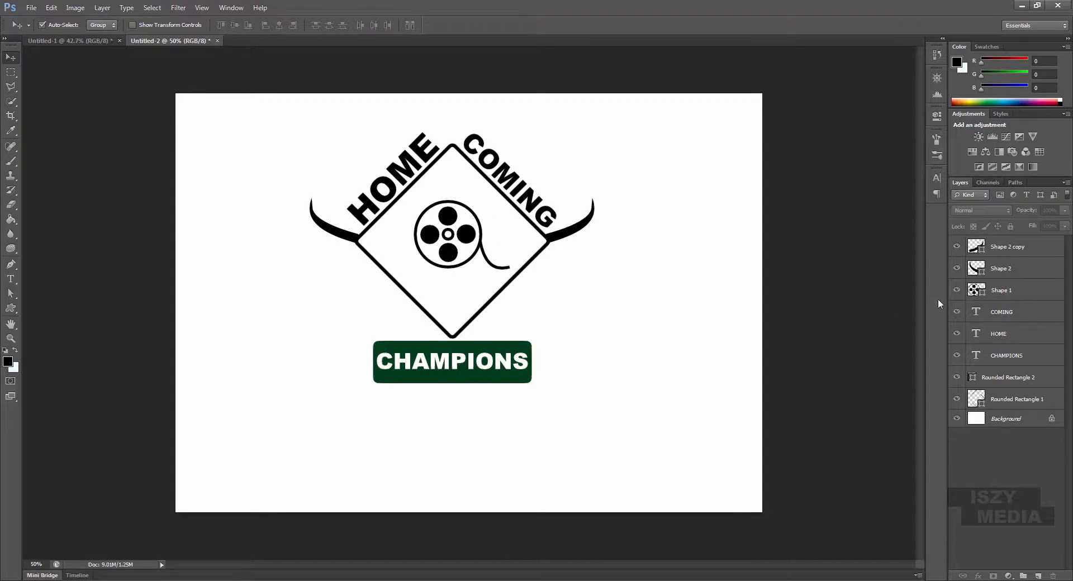
# Duplicate the green banner layer Rounded Rectangle 2 and fill the copy with pink.
pyautogui.click(1022, 380)
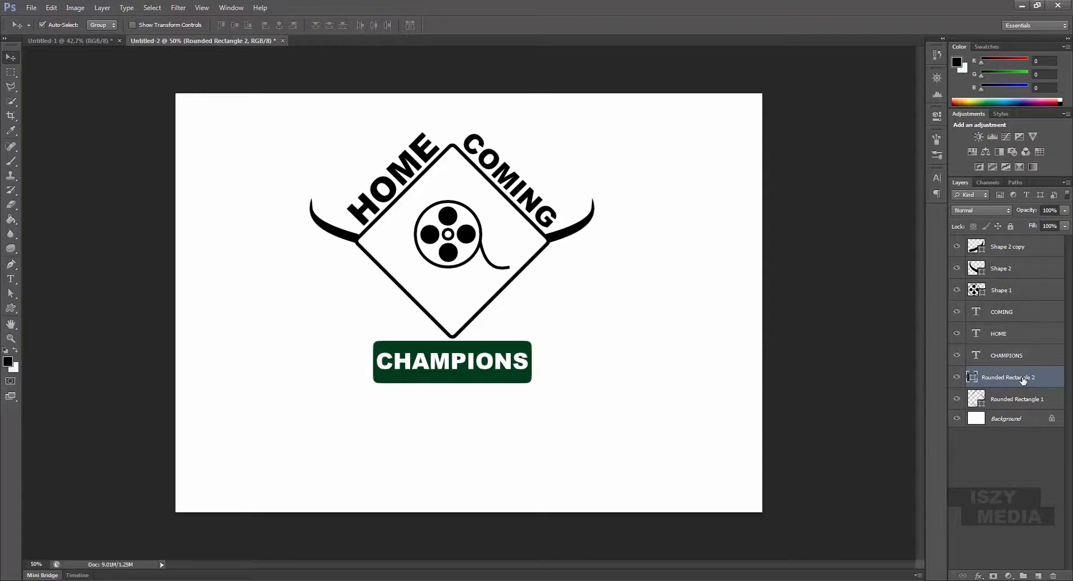
pyautogui.hotkey('ctrl', 'j')
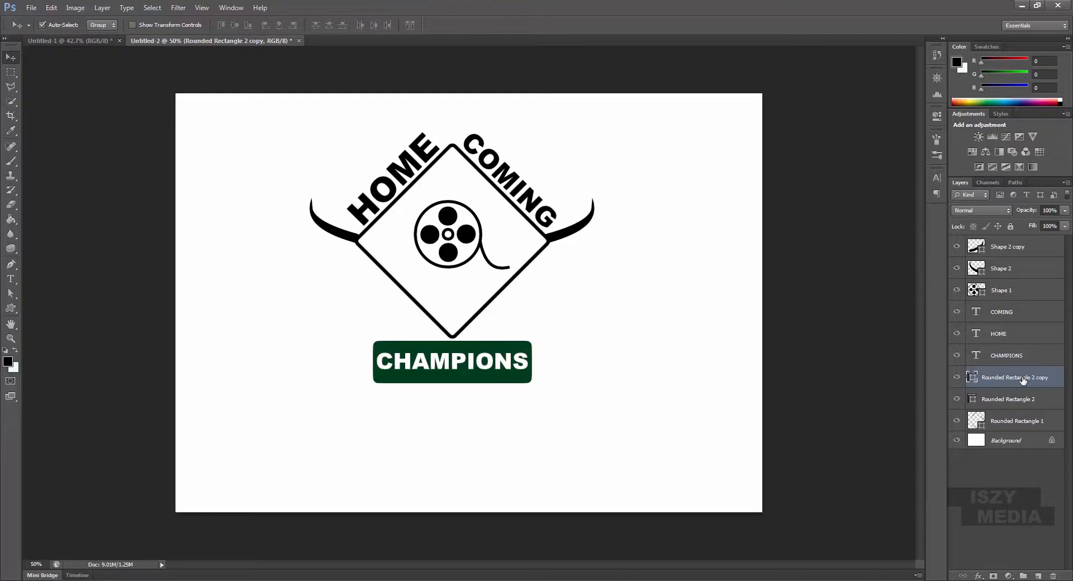
pyautogui.click(11, 307)
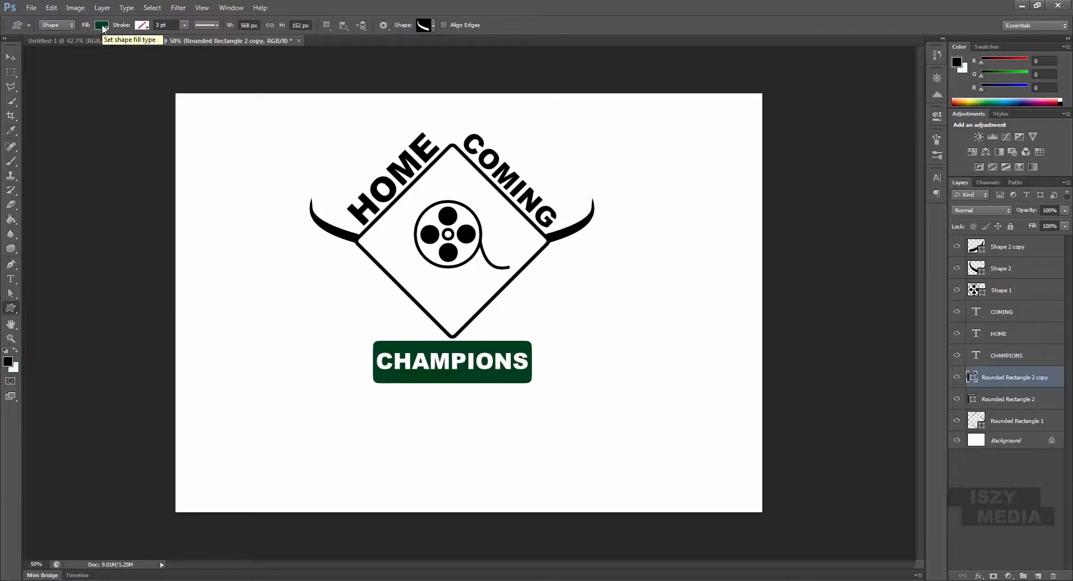
pyautogui.click(102, 26)
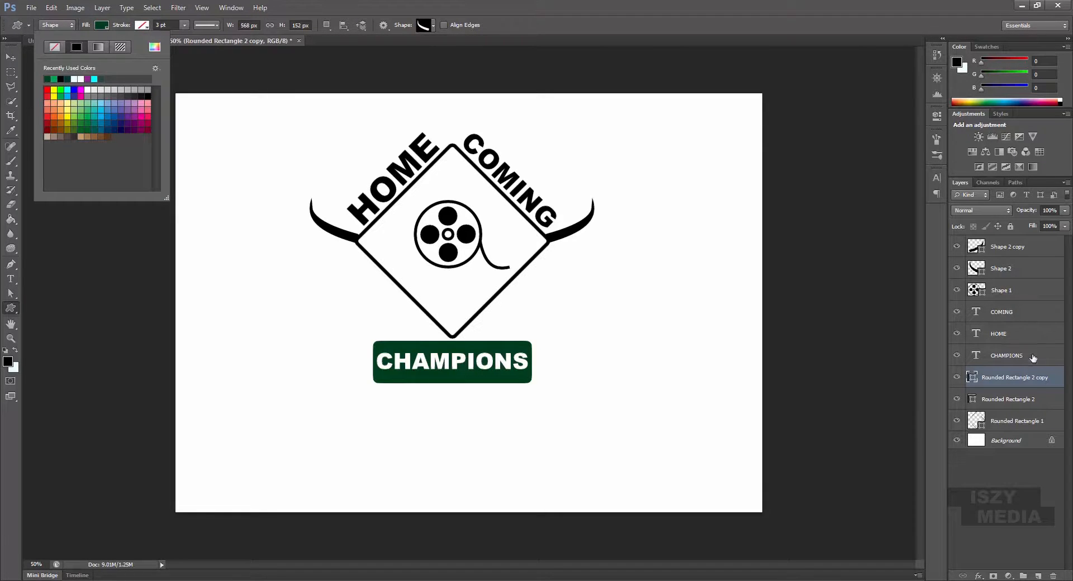
pyautogui.click(1032, 378)
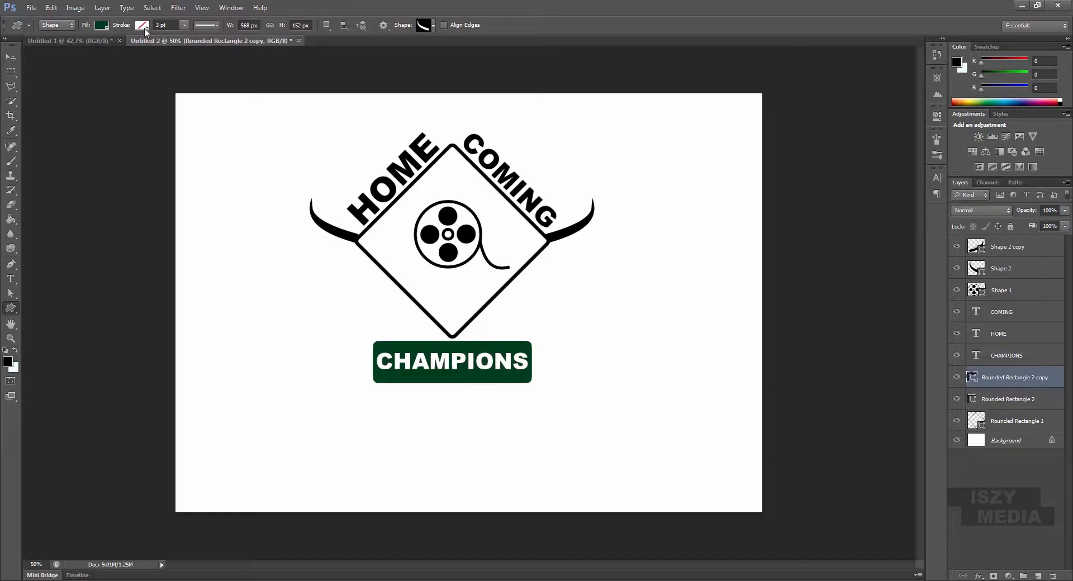
pyautogui.click(102, 25)
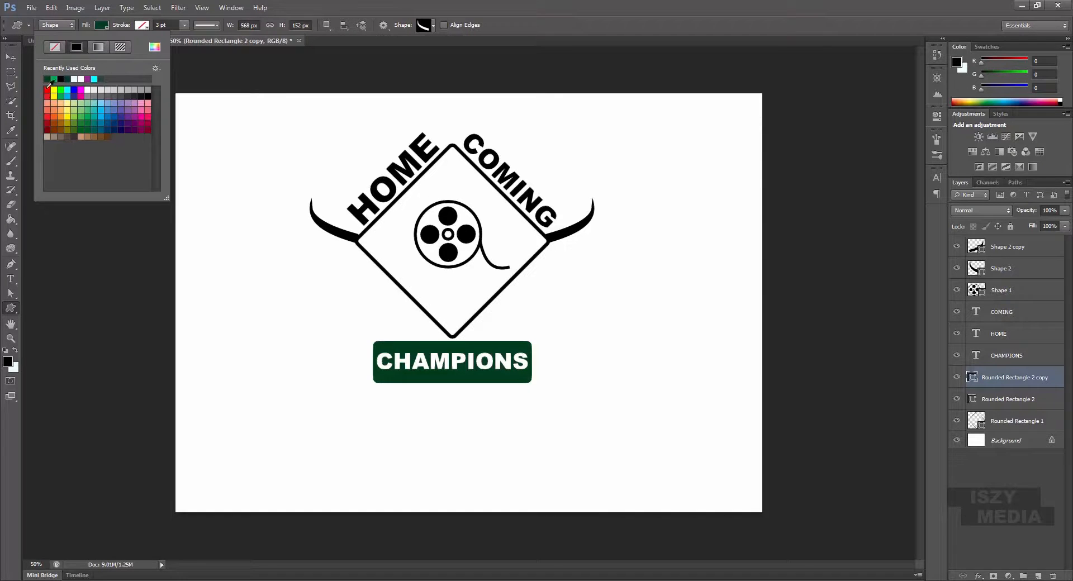
pyautogui.click(143, 109)
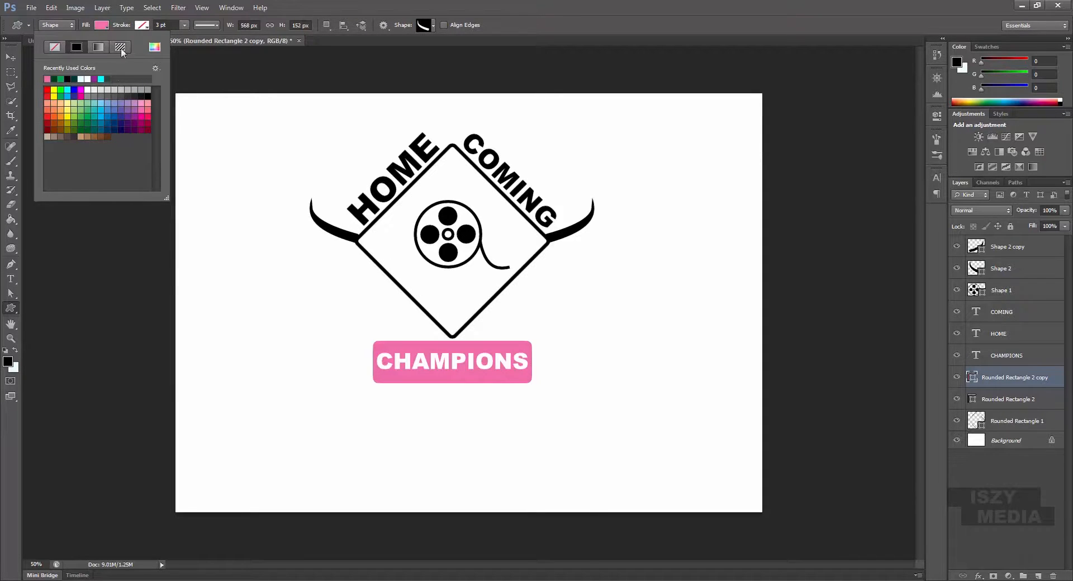
# Remove the stray custom shape, undo the banner copy's pink fill, and delete the duplicate banner layer.
pyautogui.moveTo(81, 235); pyautogui.dragTo(81, 221)
pyautogui.click(10, 57)
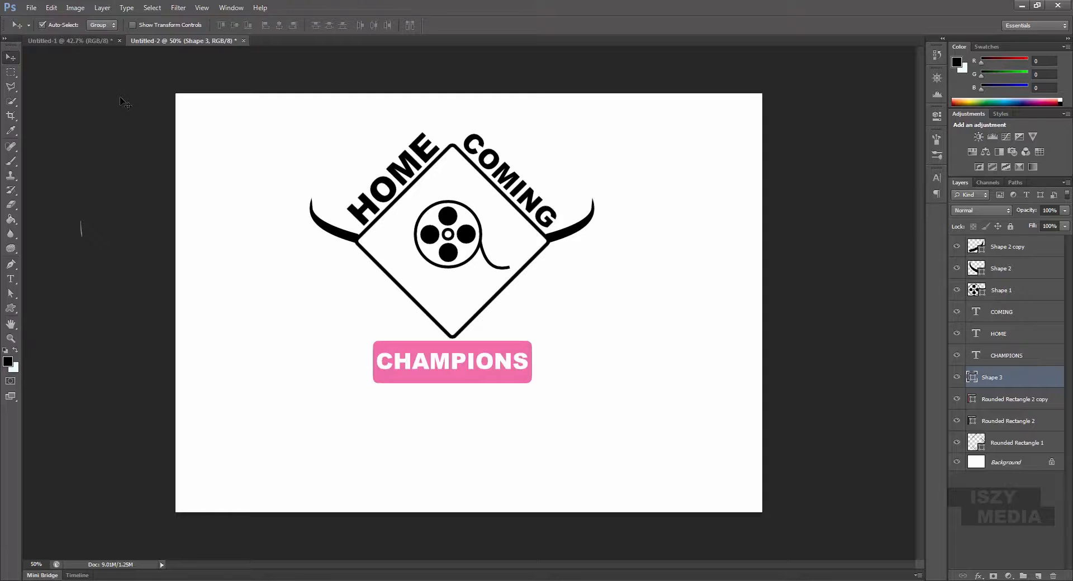
pyautogui.press('Delete')
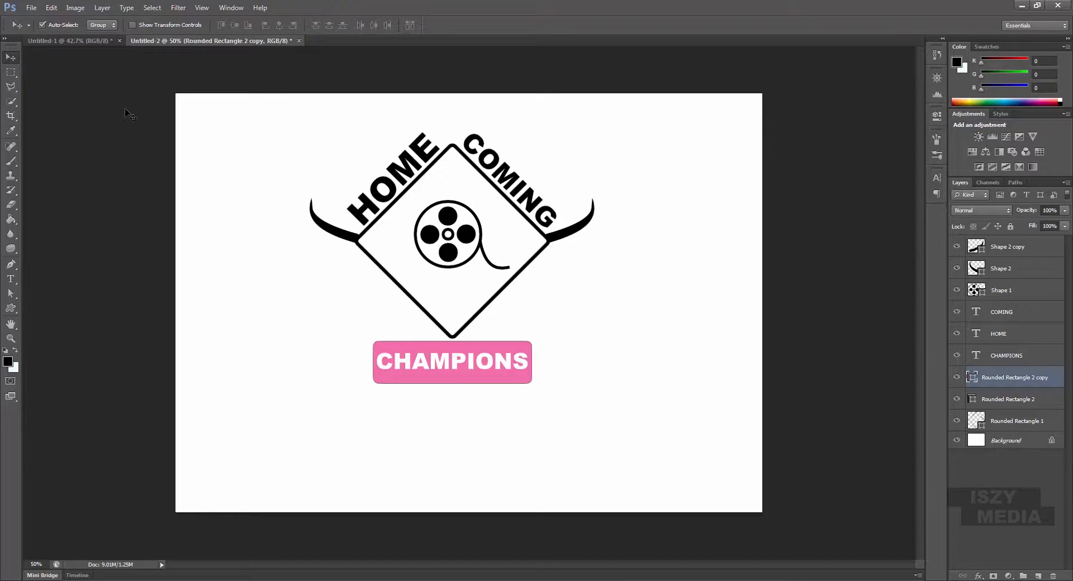
pyautogui.hotkey('ctrl', 'alt', 'z')
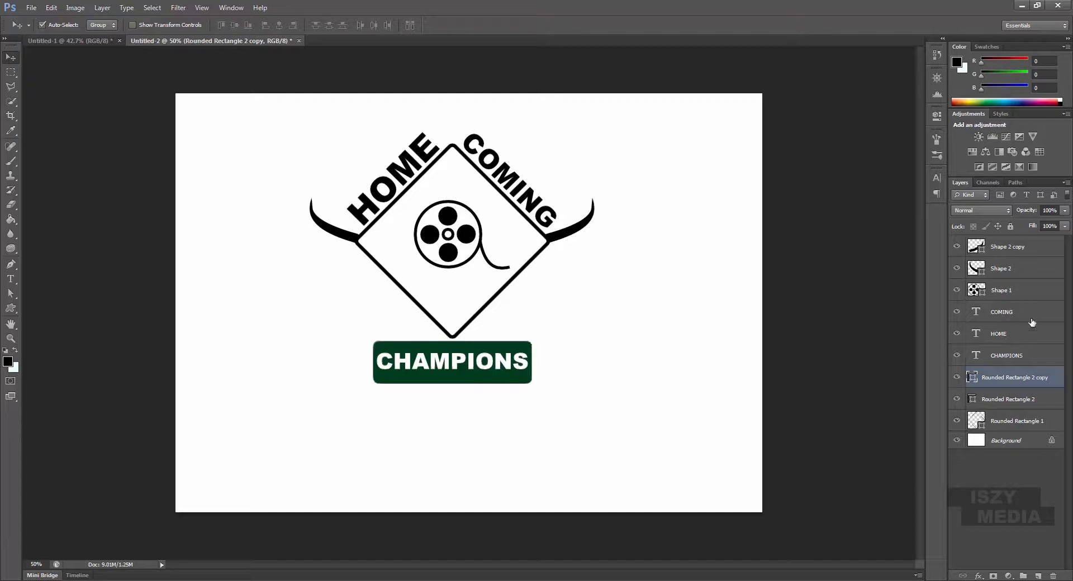
pyautogui.click(1011, 419)
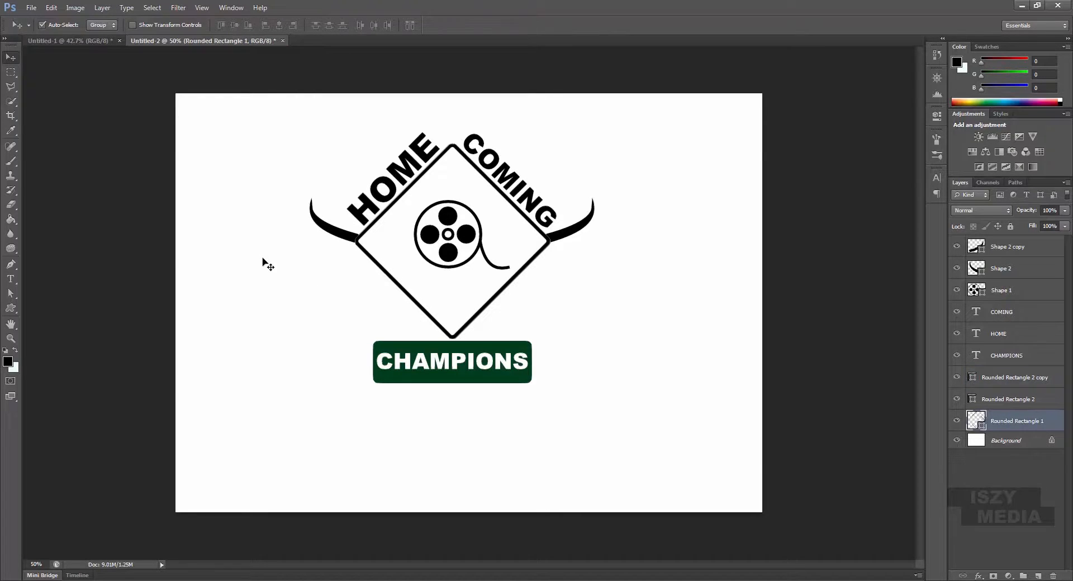
pyautogui.click(1032, 379)
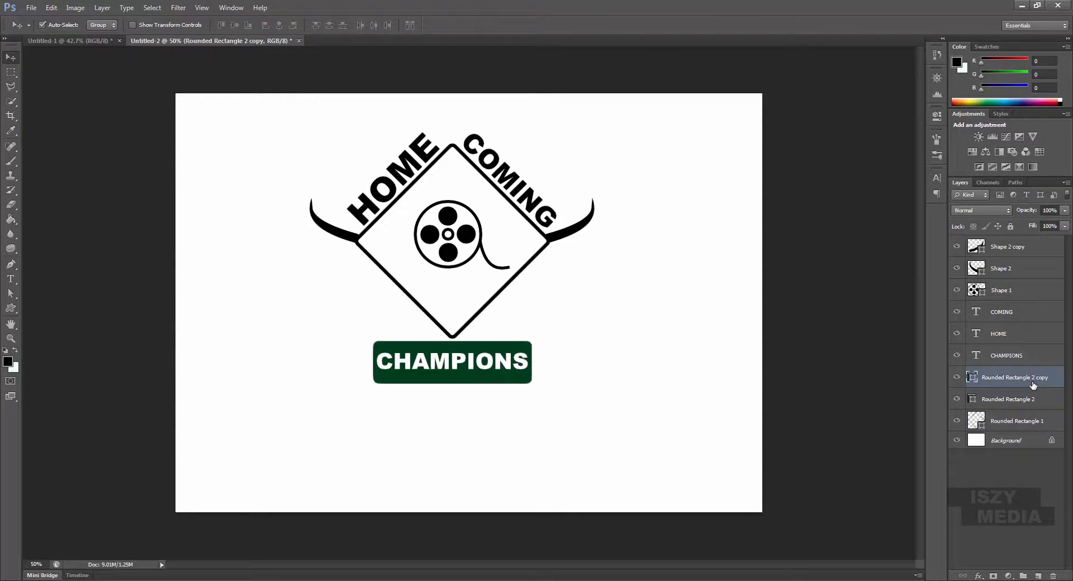
pyautogui.press('Delete')
# Rename the diamond outline's layer DIAMOND and the green banner's layer LONG BOX.
pyautogui.click(1034, 400)
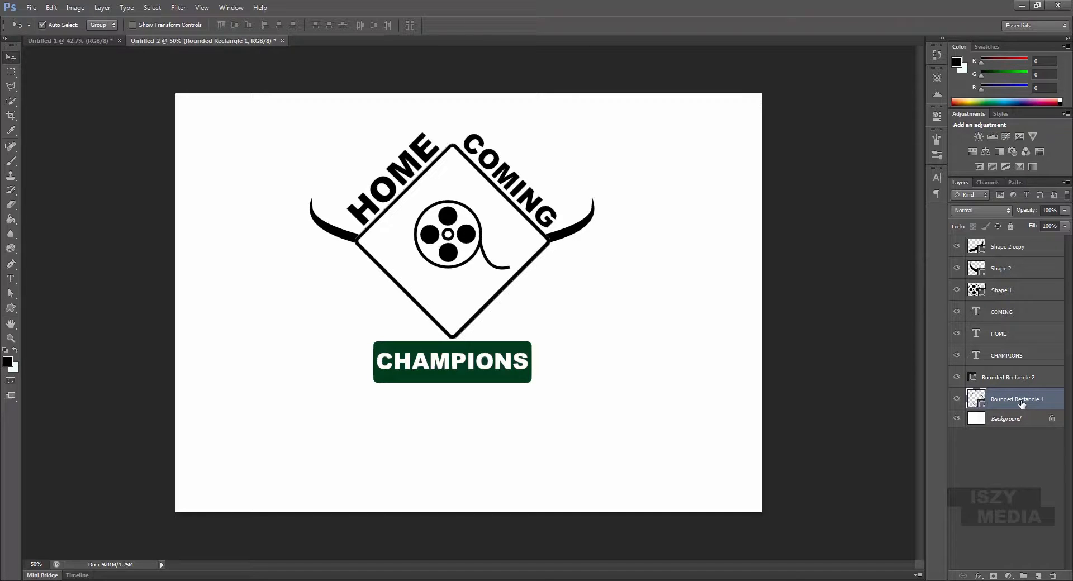
pyautogui.doubleClick(1022, 400)
pyautogui.write('DIAMOND')
pyautogui.doubleClick(1014, 377)
pyautogui.write('L')
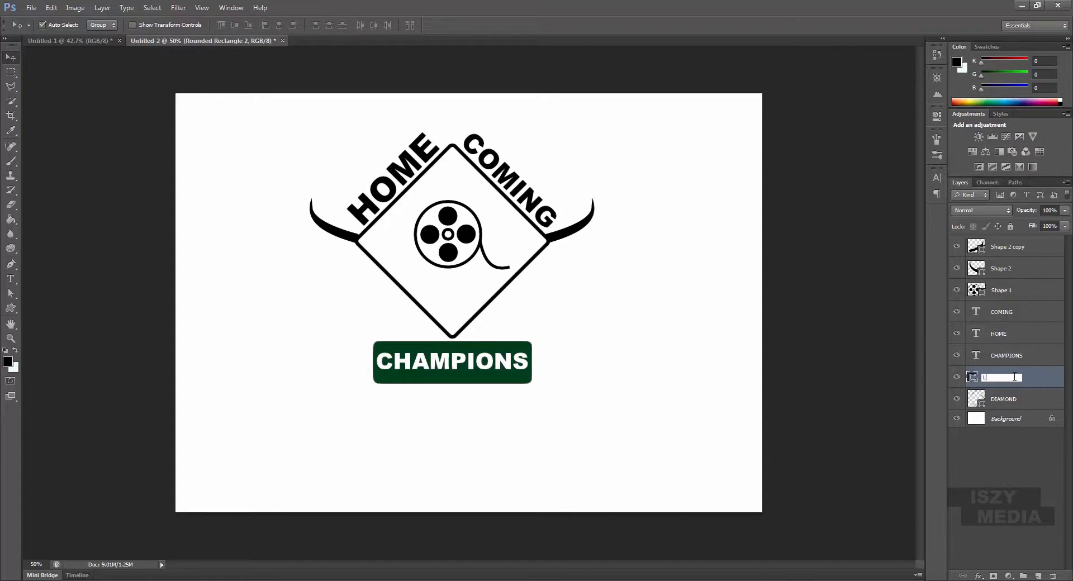
pyautogui.write('ONG BOX')
pyautogui.click(1010, 455)
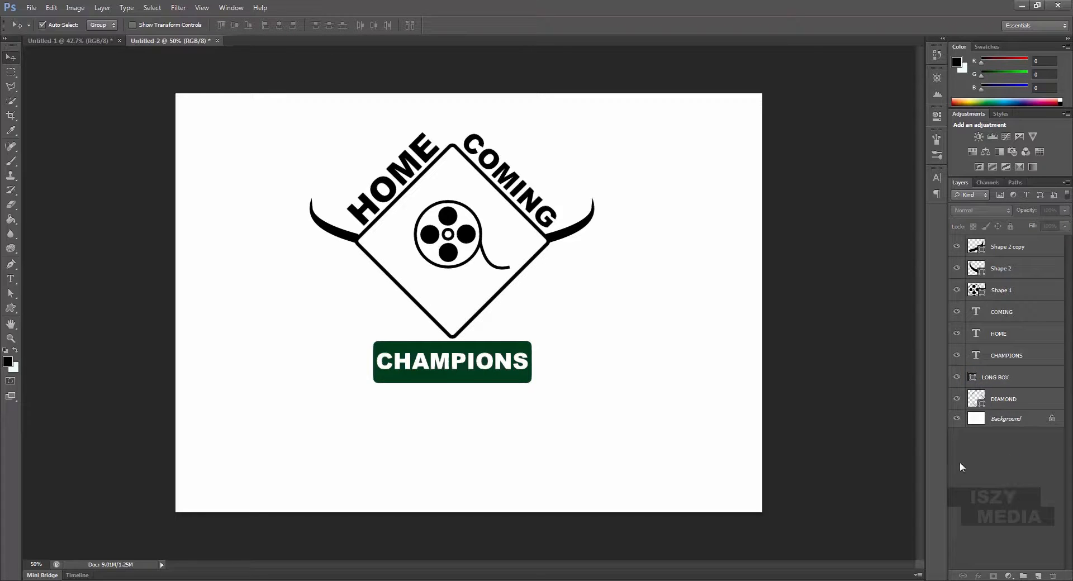
# Rename the film reel's layer FILM.
pyautogui.doubleClick(1008, 289)
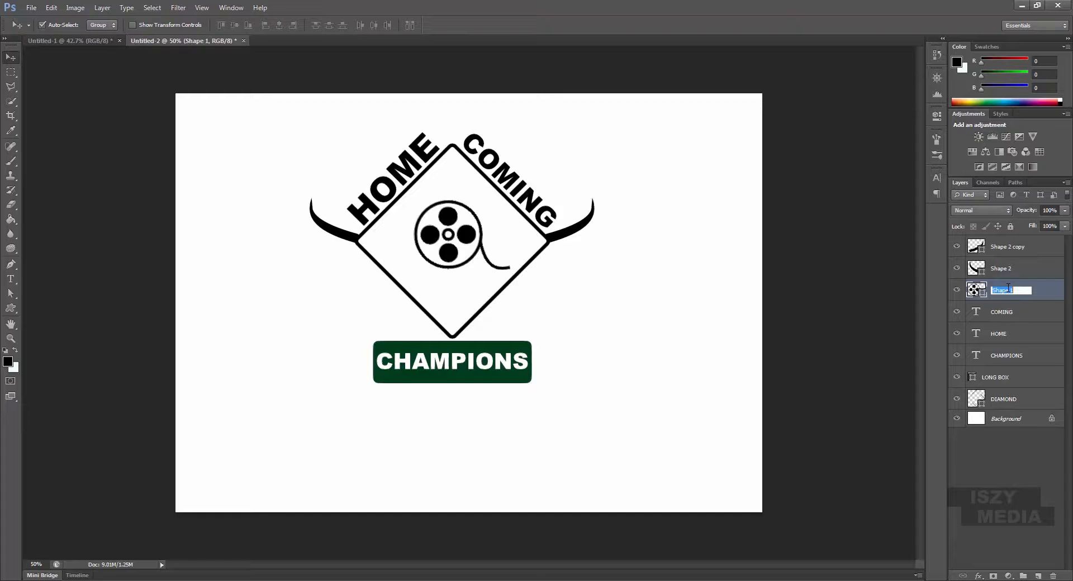
pyautogui.write('FILM')
pyautogui.press('Return')
# Rename the left curved shape's layer L HORN and the right one's layer R HRON.
pyautogui.doubleClick(1004, 268)
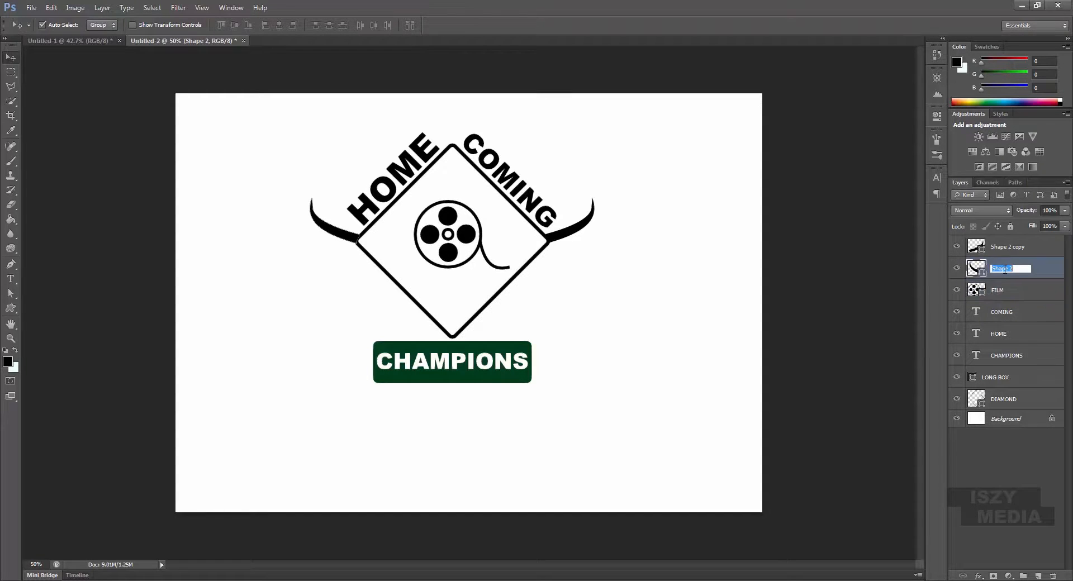
pyautogui.write('R HORN')
pyautogui.press('Return')
pyautogui.doubleClick(1013, 246)
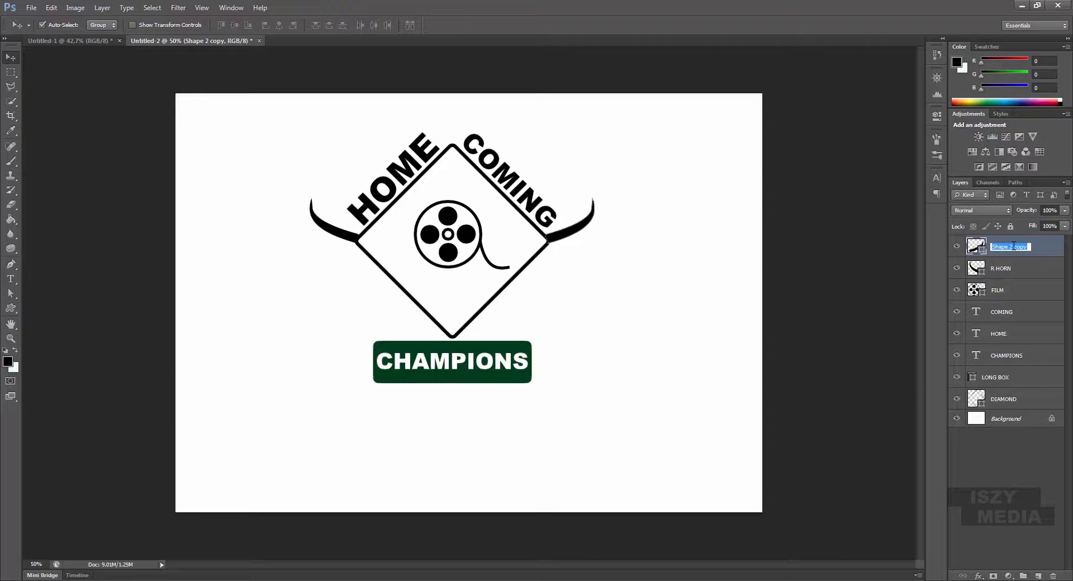
pyautogui.write('R HRON')
pyautogui.doubleClick(998, 269)
pyautogui.moveTo(996, 268); pyautogui.dragTo(982, 268)
pyautogui.write('L')
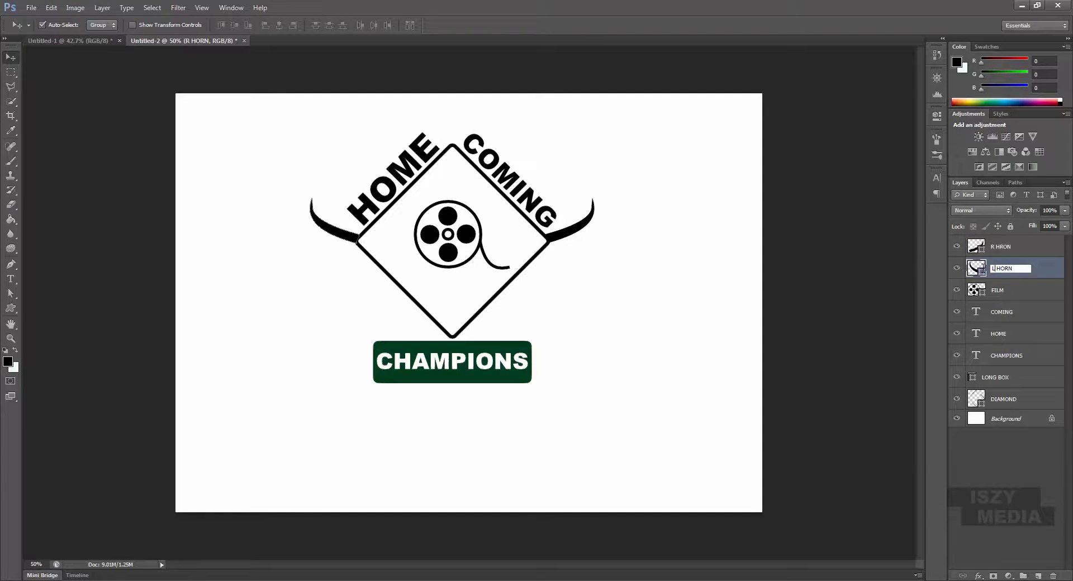
pyautogui.click(1009, 457)
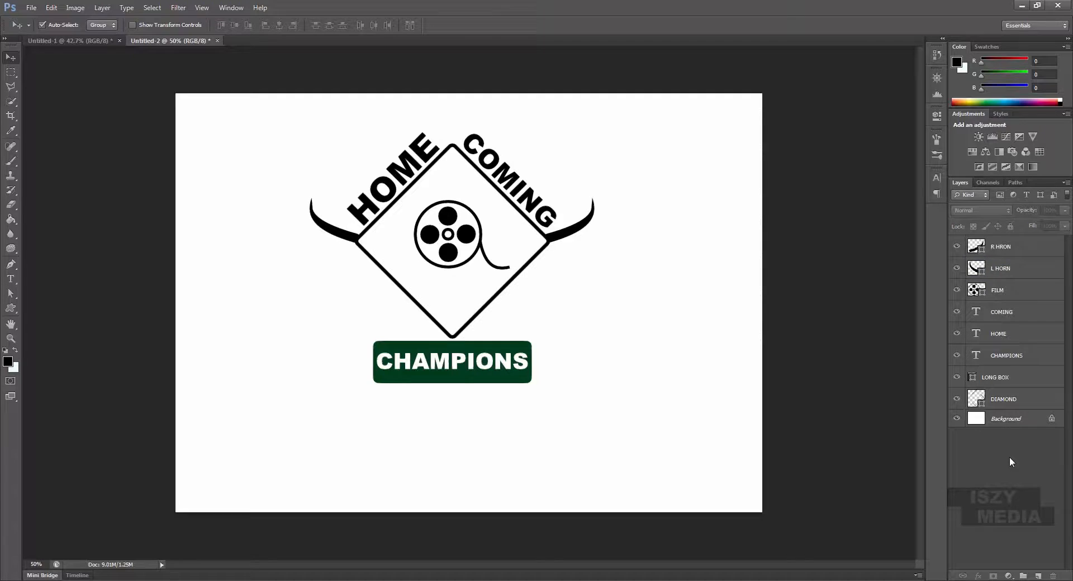
# Duplicate the DIAMOND layer and give the copy a solid pink fill with no stroke.
pyautogui.click(1021, 399)
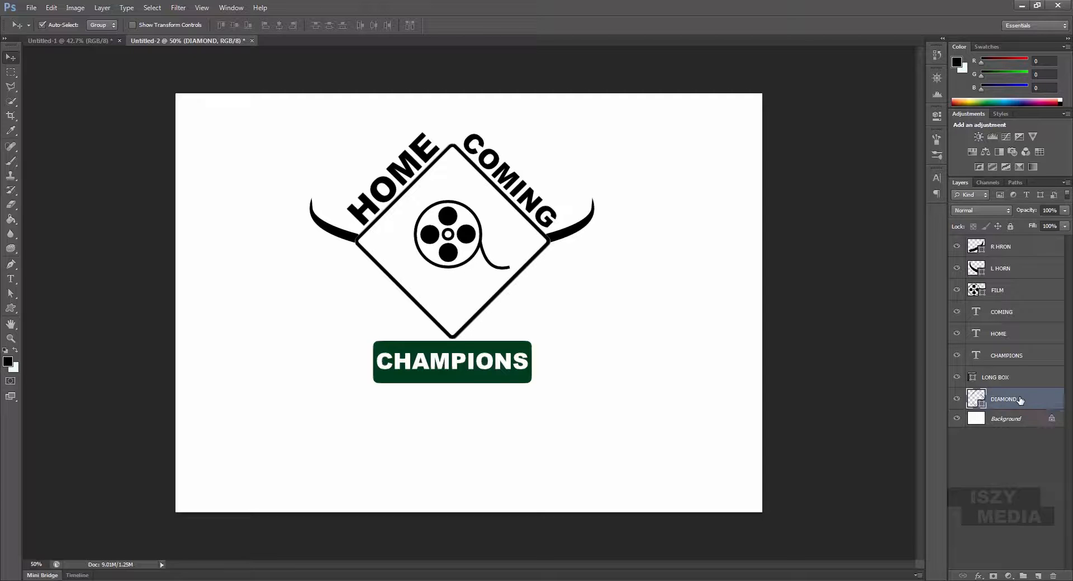
pyautogui.hotkey('ctrl', 'j')
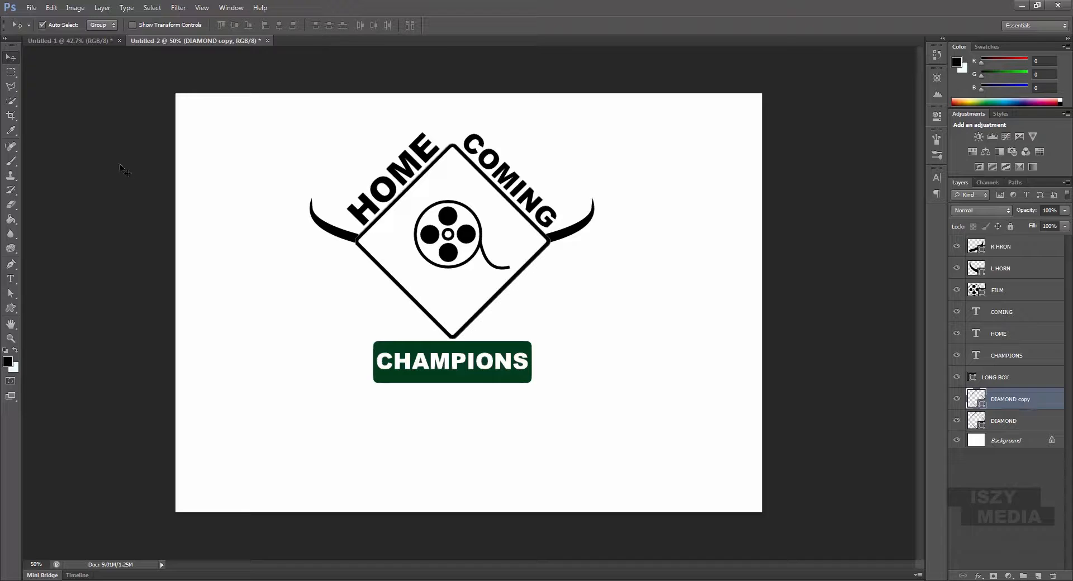
pyautogui.click(12, 309)
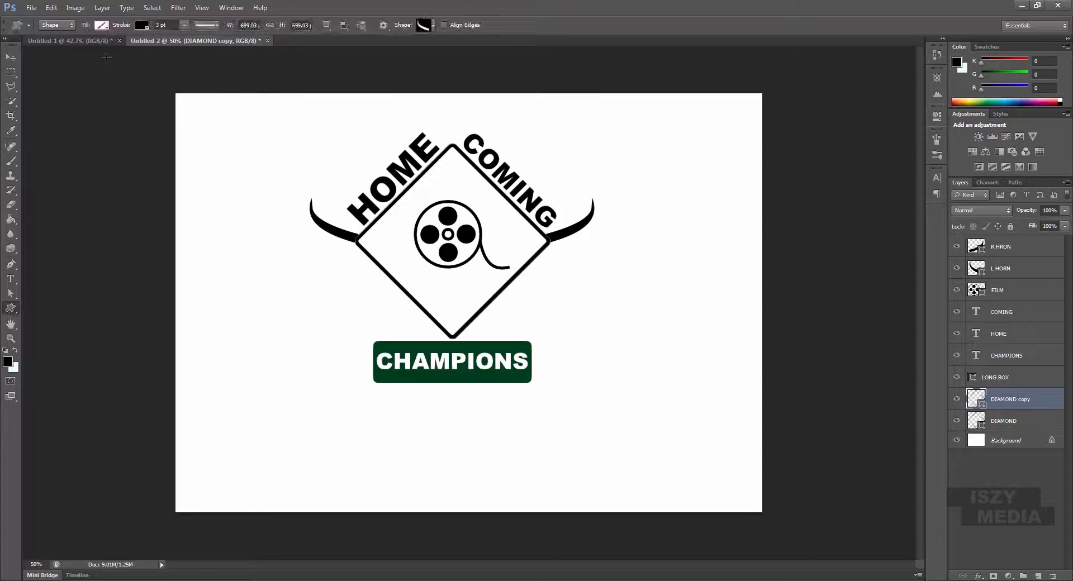
pyautogui.click(102, 25)
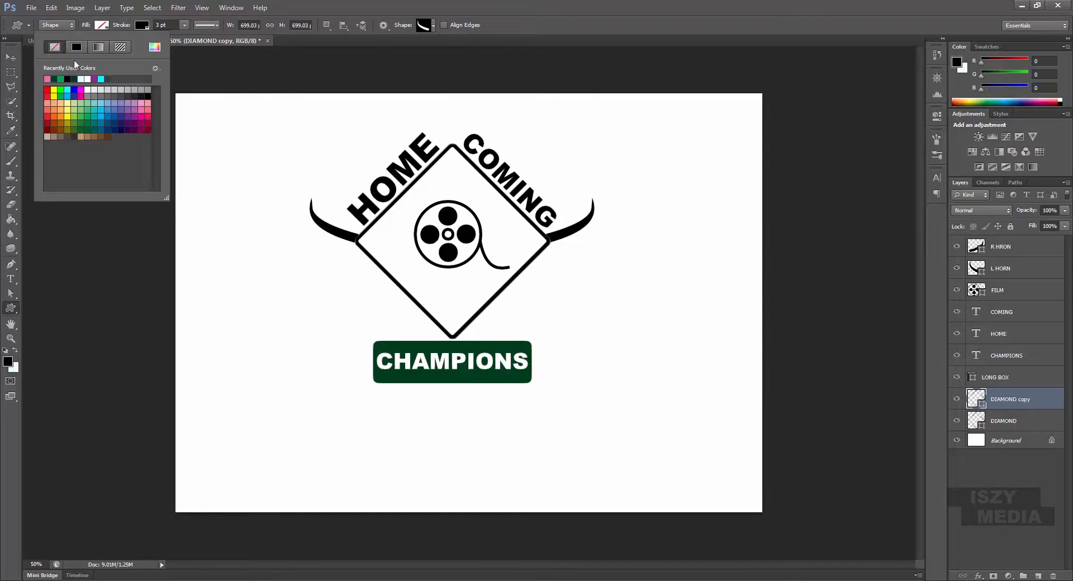
pyautogui.click(142, 105)
pyautogui.click(147, 26)
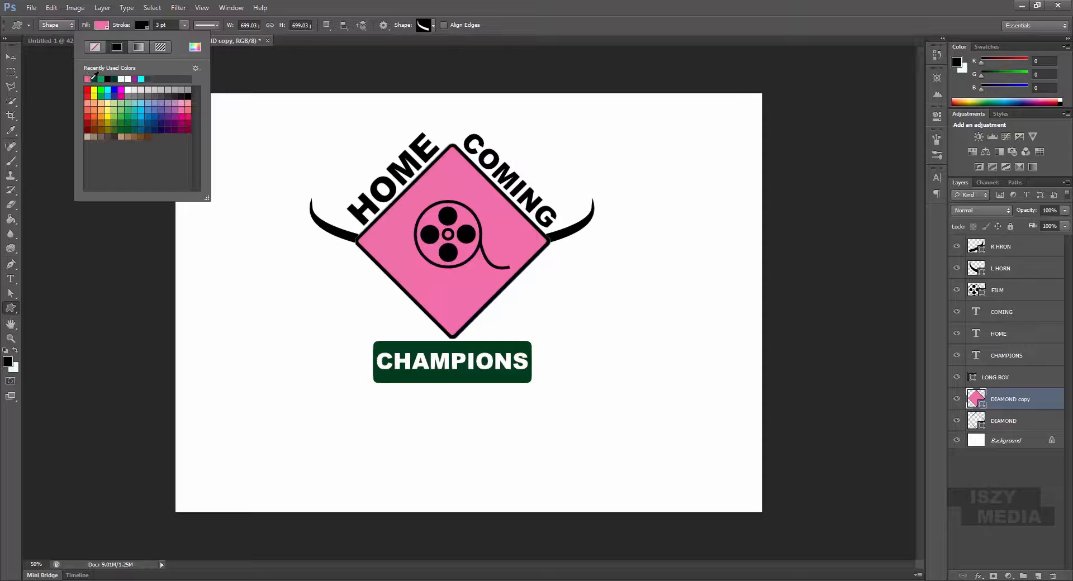
pyautogui.click(96, 48)
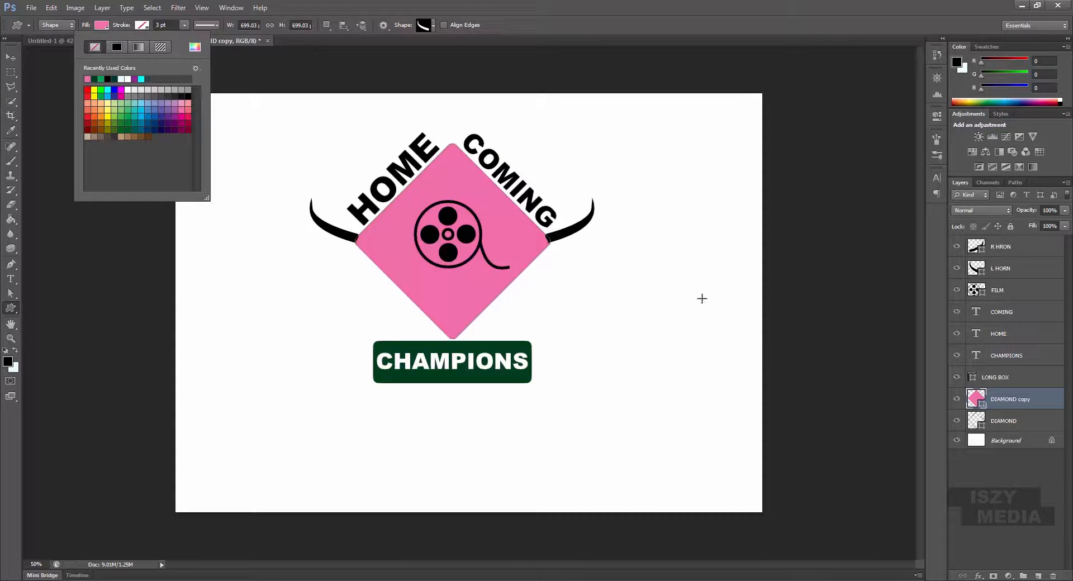
pyautogui.click(818, 339)
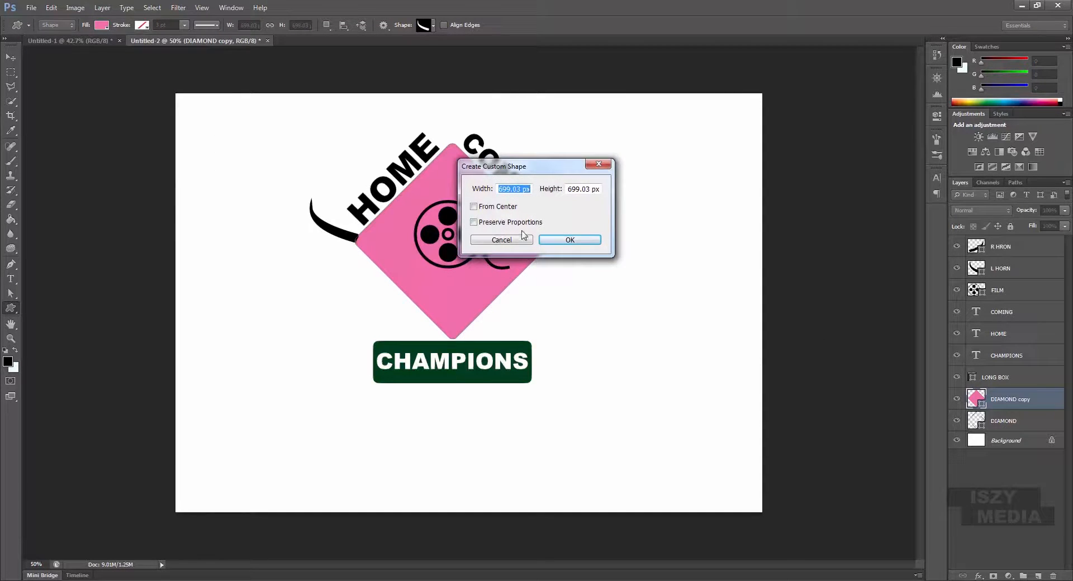
pyautogui.click(518, 240)
# Move the pink DIAMOND copy layer beneath the outlined DIAMOND layer.
pyautogui.press('v')
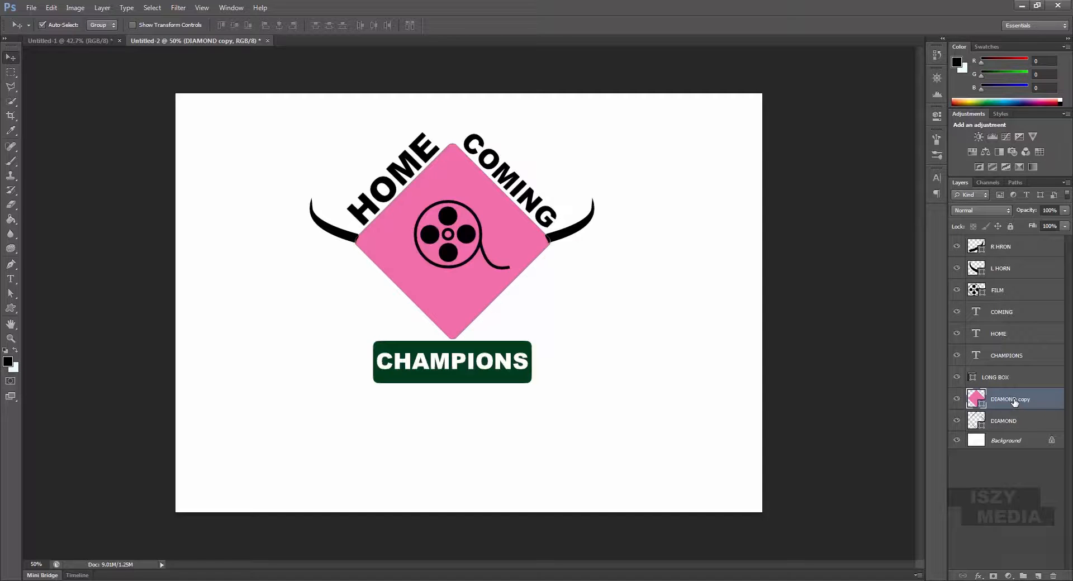
pyautogui.moveTo(1014, 401); pyautogui.dragTo(1027, 430)
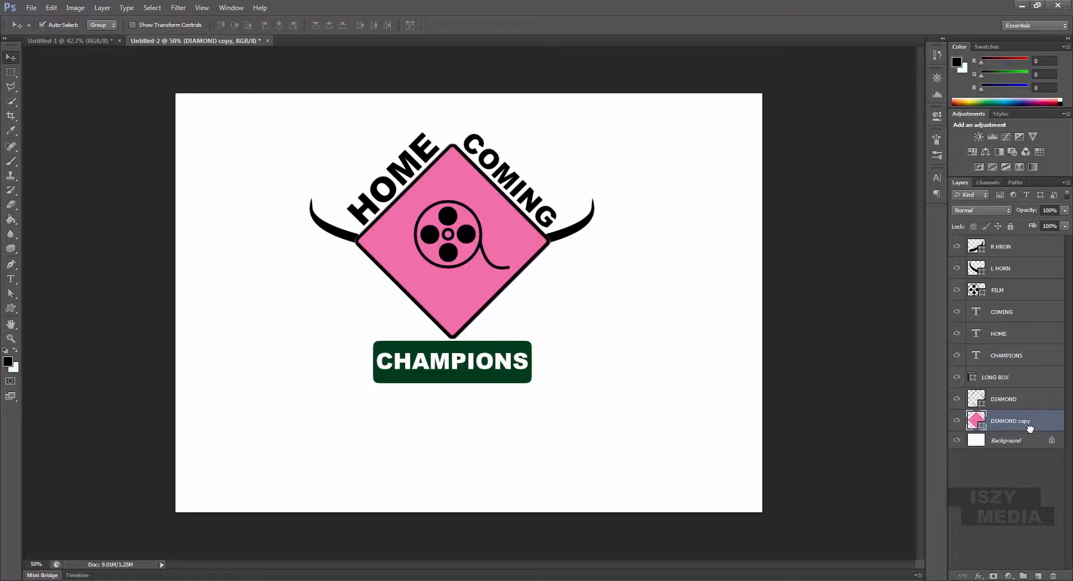
# Move the R HRON and L HORN layers beneath the pink DIAMOND copy layer.
pyautogui.click(1020, 249)
pyautogui.keyDown('shift'); pyautogui.click(1025, 272); pyautogui.keyUp('shift')
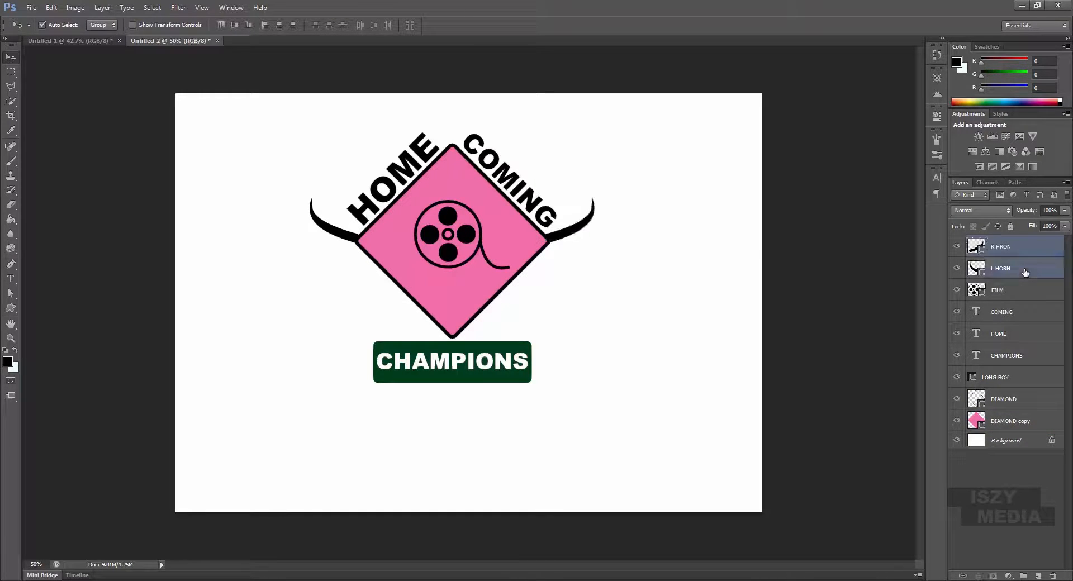
pyautogui.moveTo(1024, 246); pyautogui.dragTo(1015, 429)
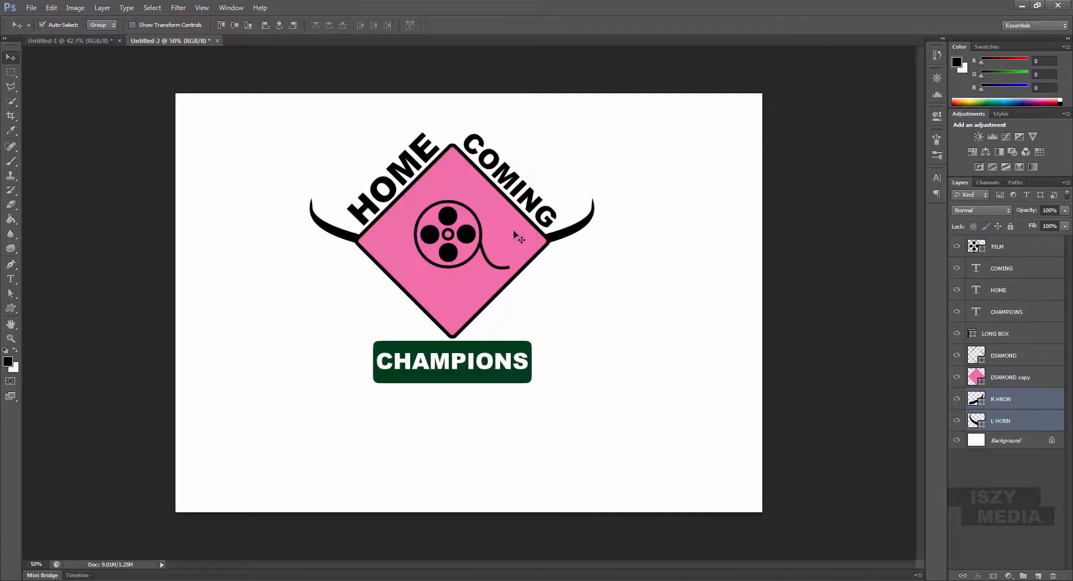
pyautogui.click(831, 332)
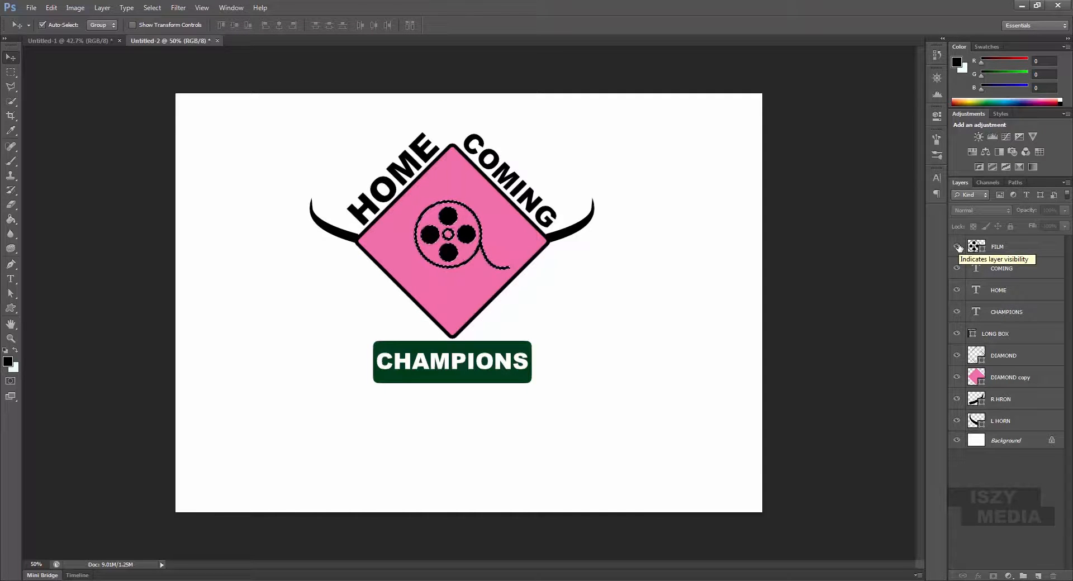
# With the film reel's outline selected, duplicate the pink DIAMOND copy layer and hide both its original and the FILM layer.
pyautogui.click(957, 246)
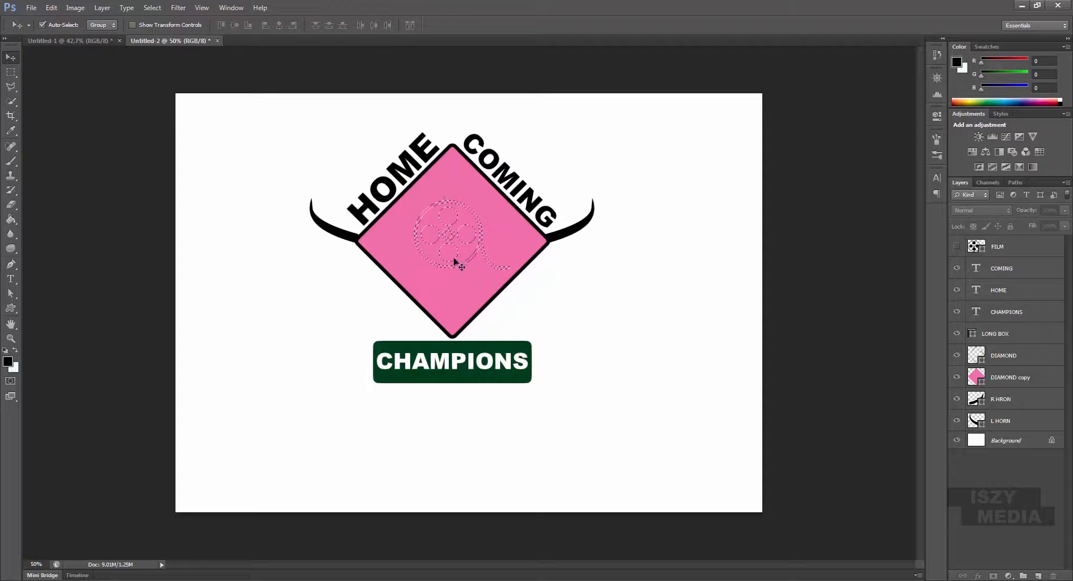
pyautogui.click(1022, 378)
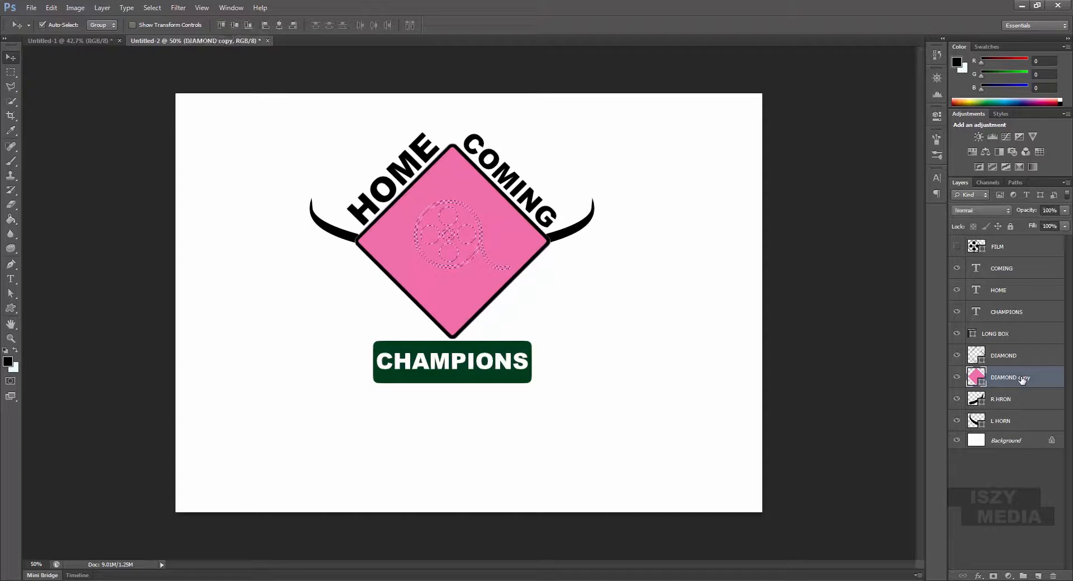
pyautogui.hotkey('ctrl', 'j')
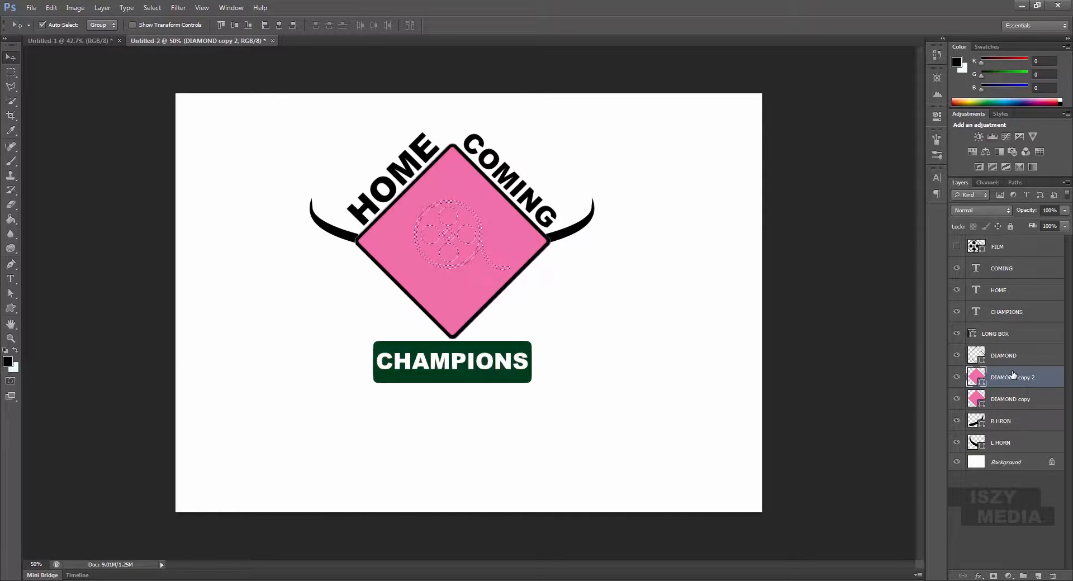
pyautogui.click(957, 399)
# Rasterize the duplicated pink diamond layer, delete the film reel selection from it and deselect.
pyautogui.rightClick(1038, 378)
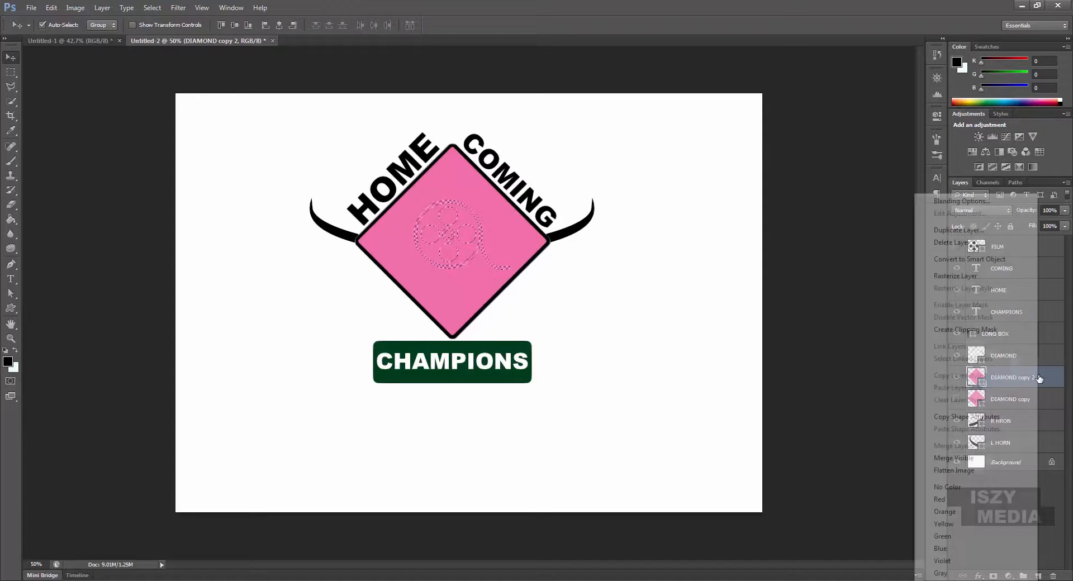
pyautogui.click(1004, 277)
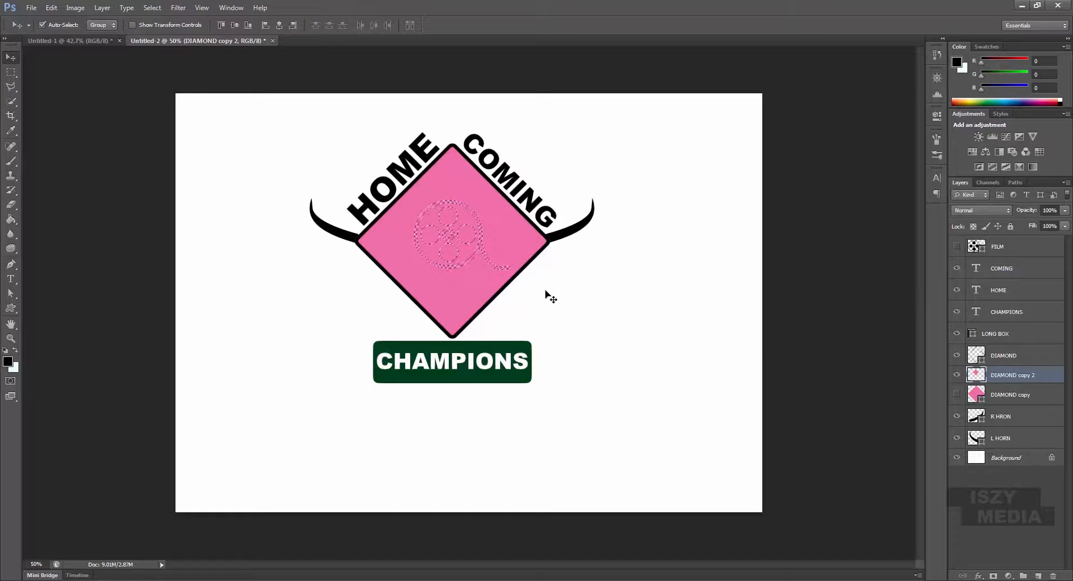
pyautogui.hotkey('alt', 'BackSpace')
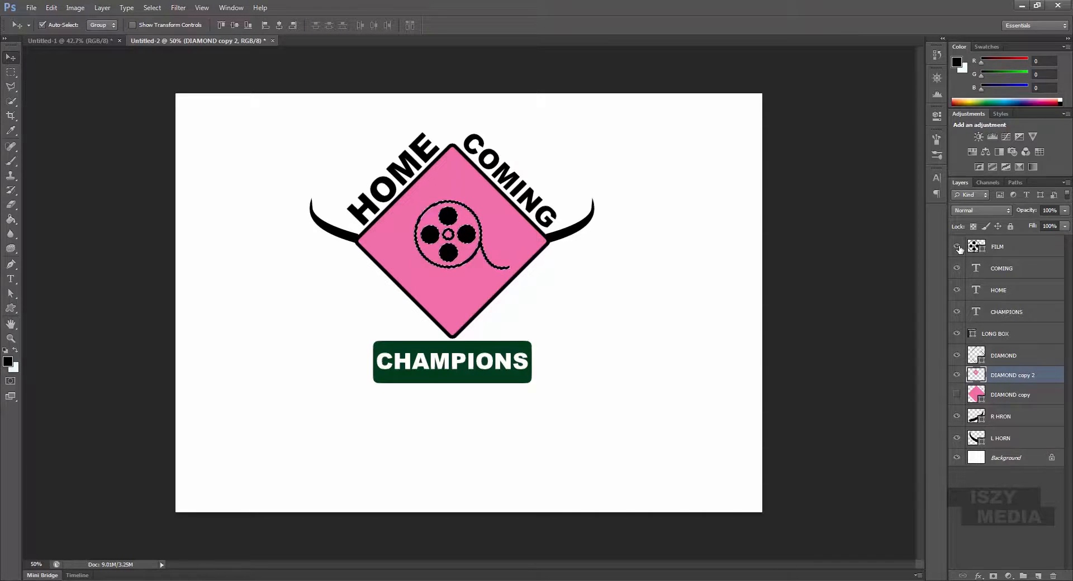
pyautogui.click(956, 247)
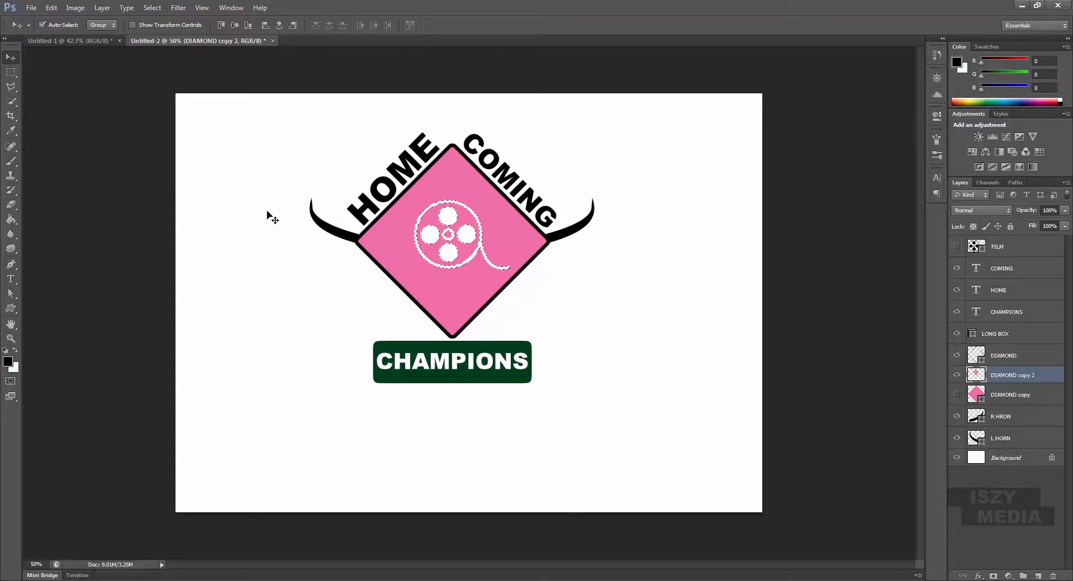
pyautogui.hotkey('ctrl', 'd')
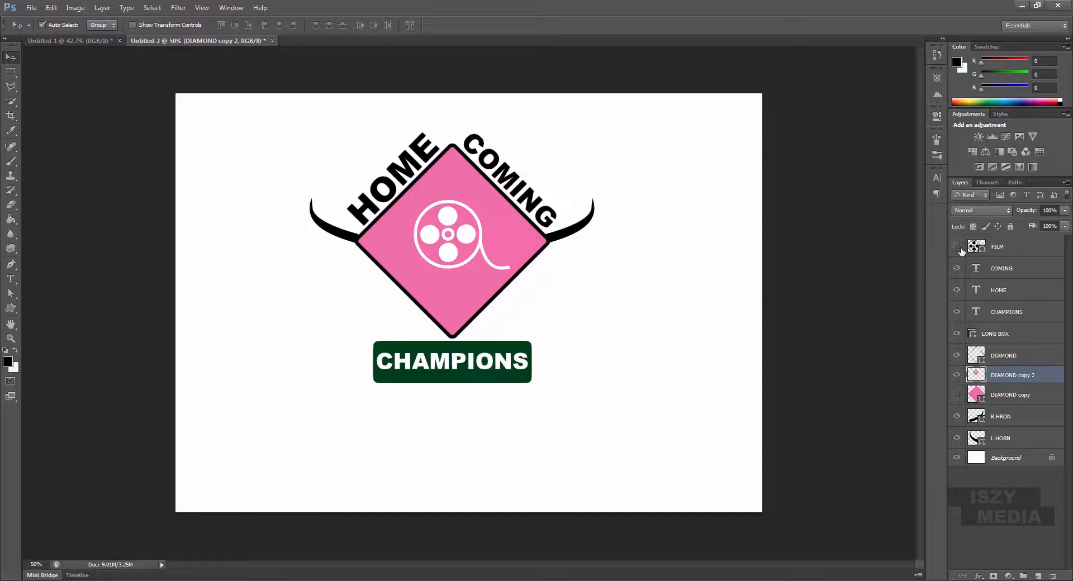
# Change the FILM layer's fill colour to white, keeping its stroke off, and hide the layer.
pyautogui.click(957, 247)
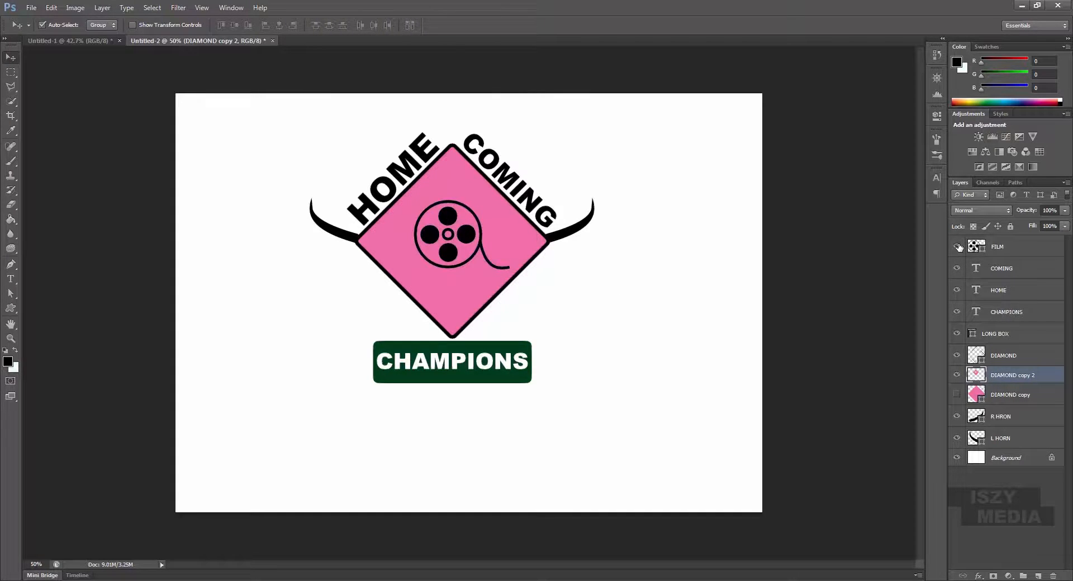
pyautogui.click(1003, 246)
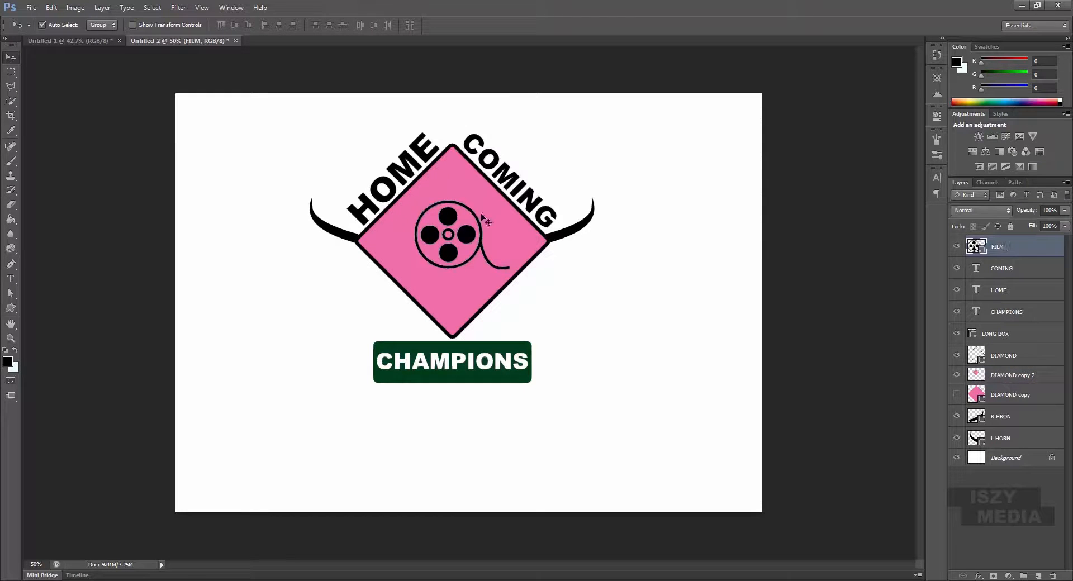
pyautogui.click(10, 310)
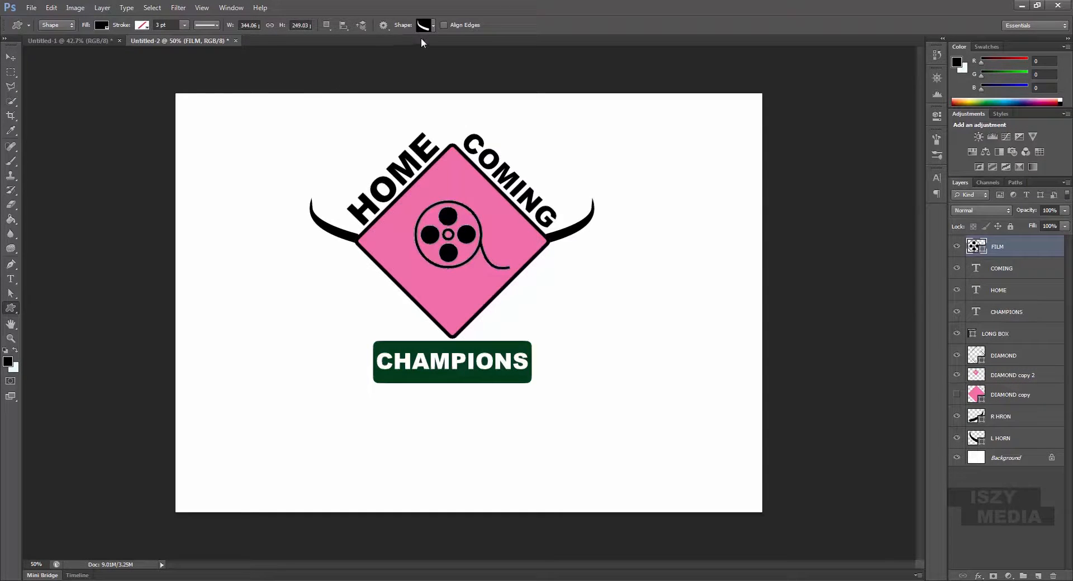
pyautogui.click(107, 27)
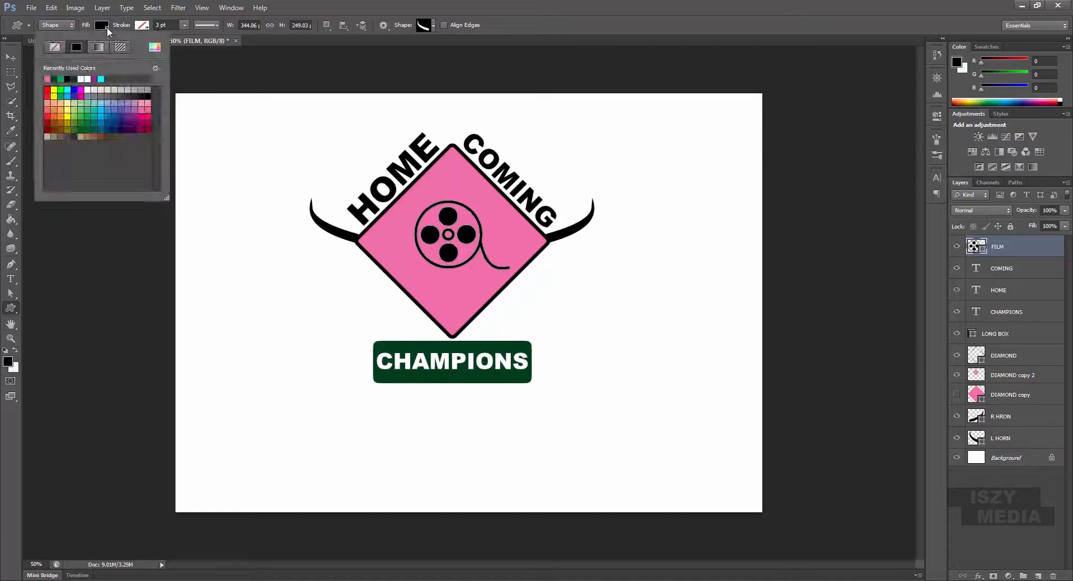
pyautogui.click(88, 89)
pyautogui.click(357, 73)
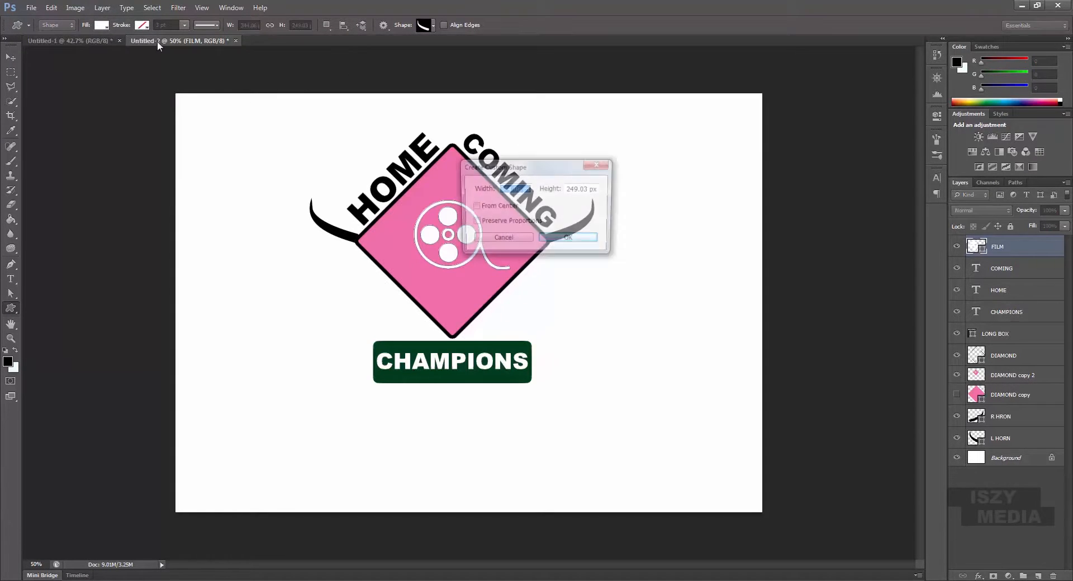
pyautogui.press('Return')
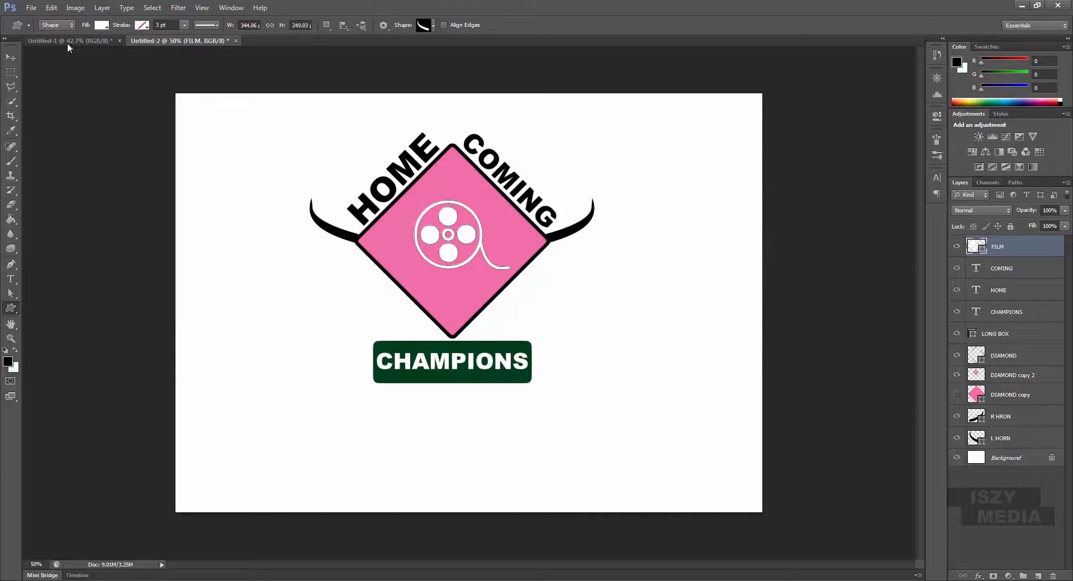
pyautogui.click(9, 57)
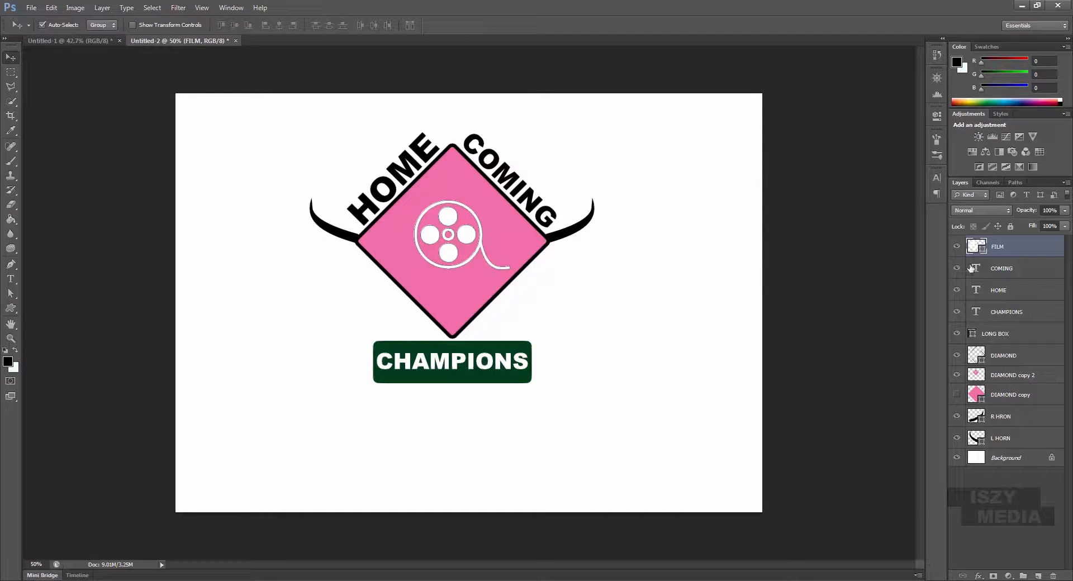
pyautogui.click(956, 246)
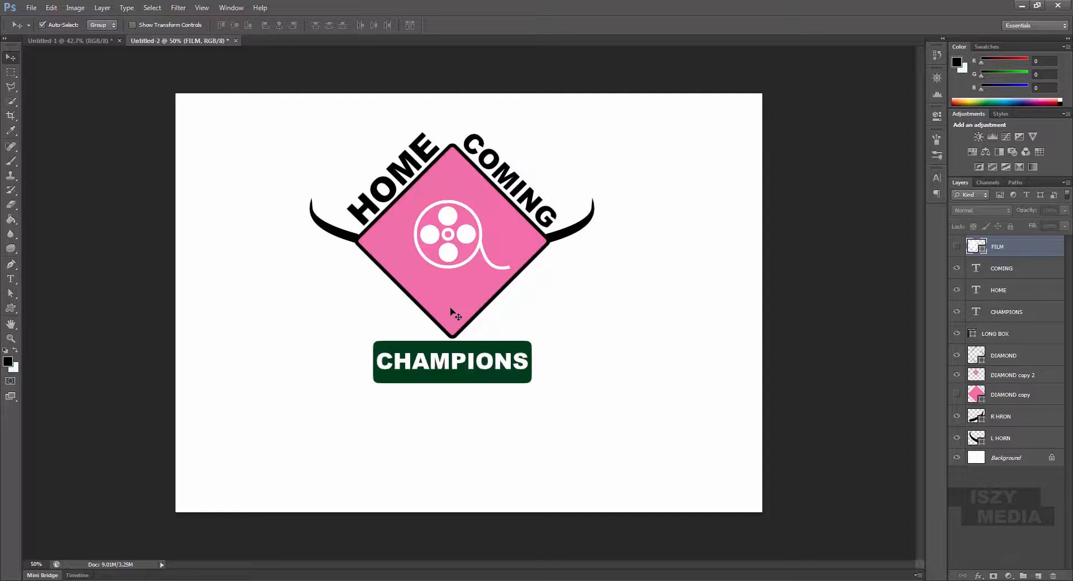
# Move all the logo layers above the Background together to the centre of the canvas.
pyautogui.click(79, 42)
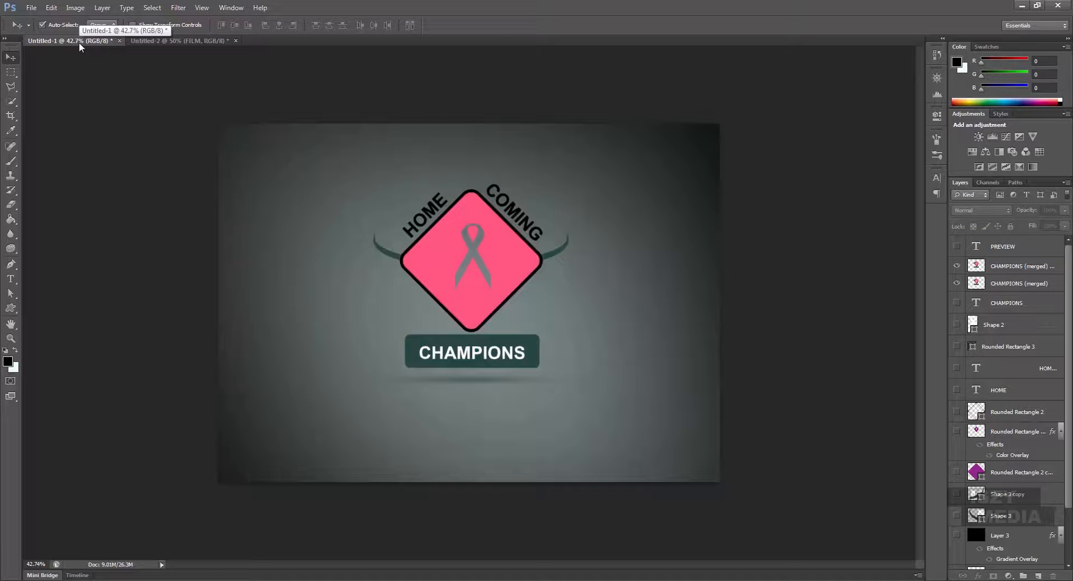
pyautogui.click(179, 41)
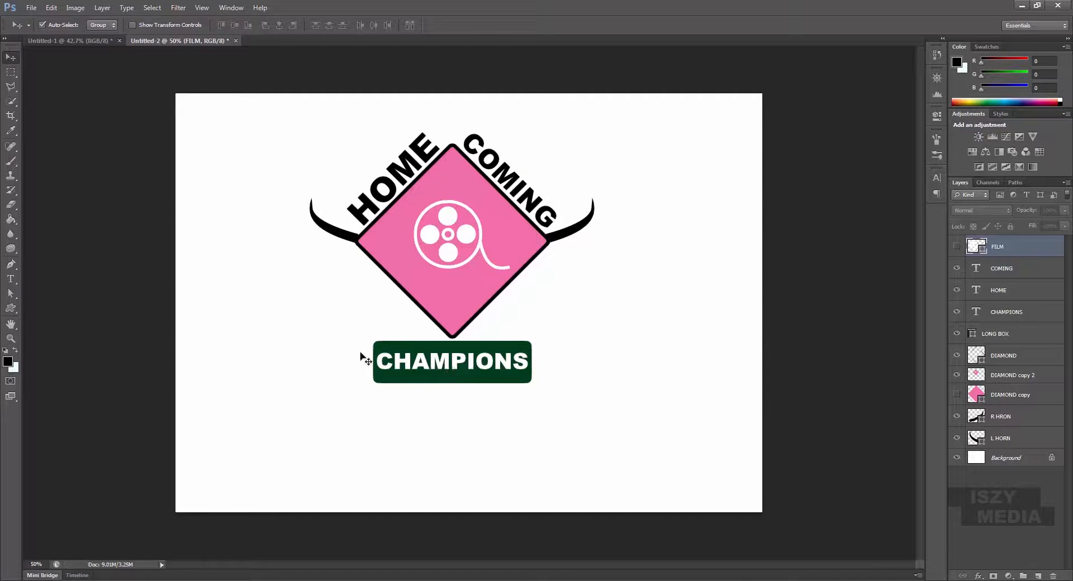
pyautogui.click(974, 515)
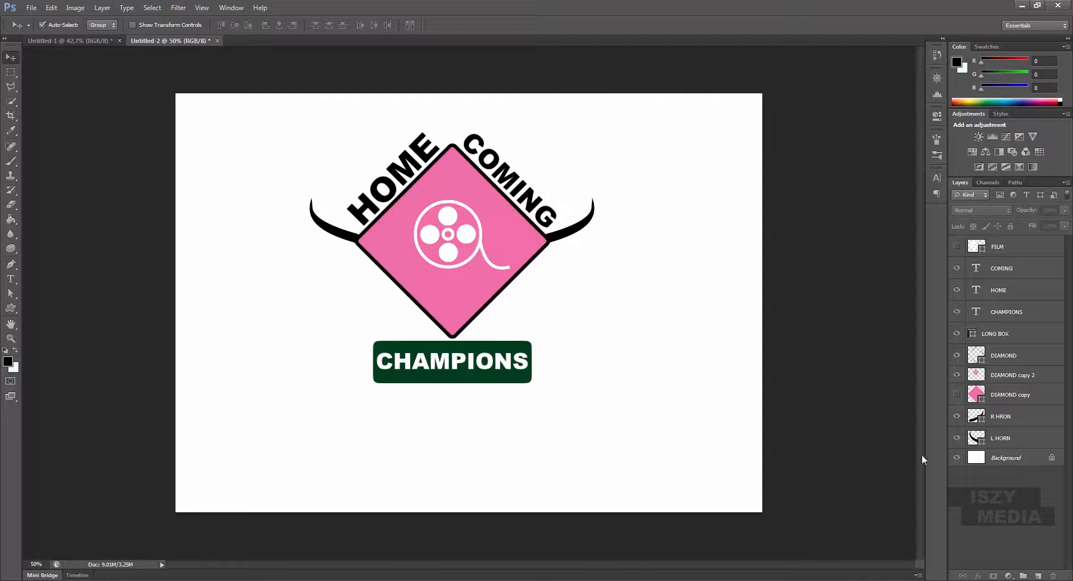
pyautogui.click(1000, 439)
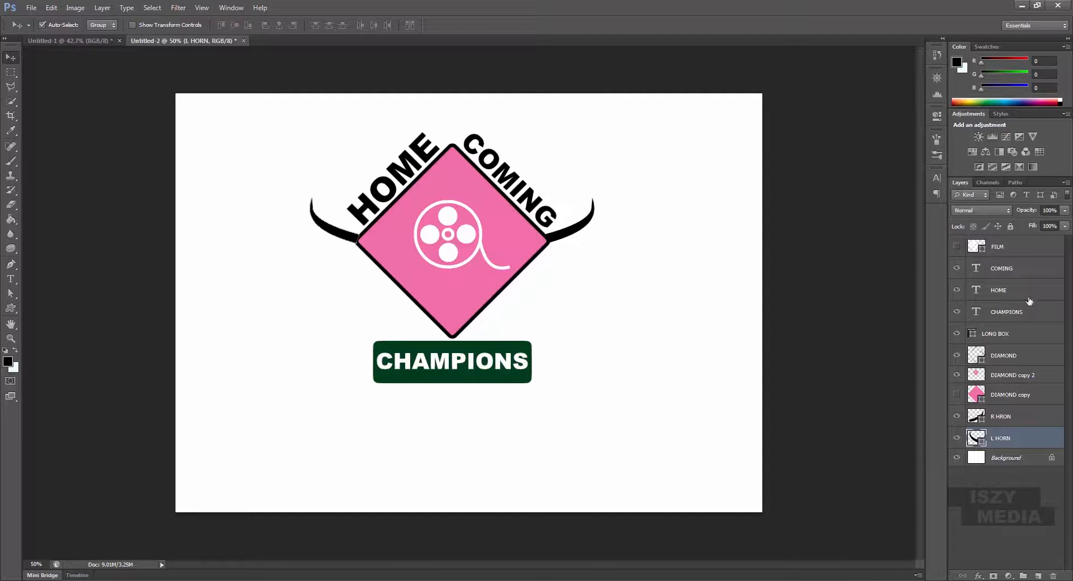
pyautogui.keyDown('shift'); pyautogui.click(1035, 250); pyautogui.keyUp('shift')
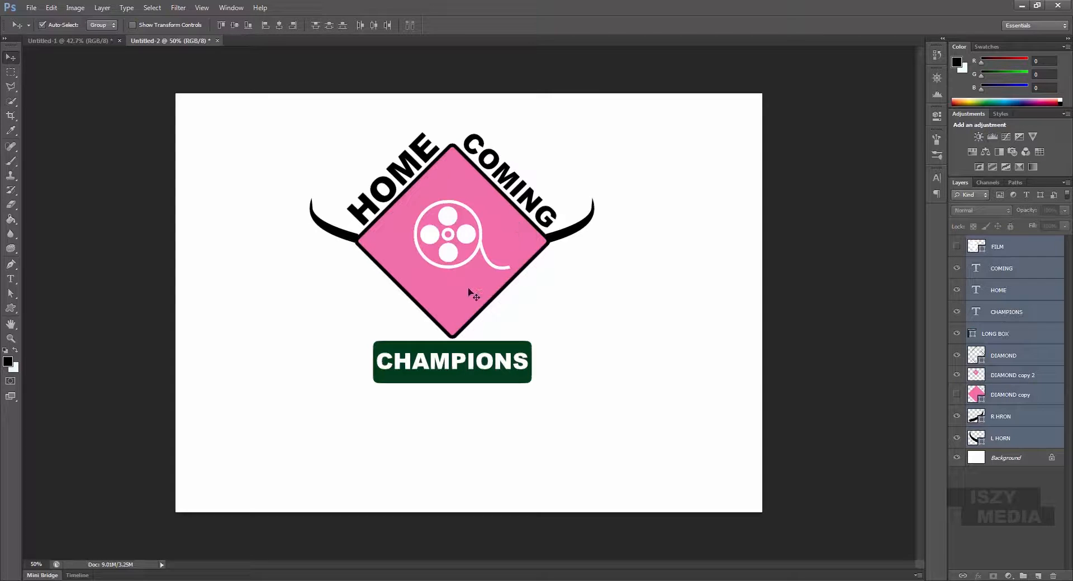
pyautogui.moveTo(490, 329)
pyautogui.mouseDown()
pyautogui.moveTo(534, 316)
pyautogui.moveTo(505, 336)
pyautogui.moveTo(506, 267)
pyautogui.moveTo(474, 321)
pyautogui.moveTo(487, 324)
pyautogui.mouseUp()
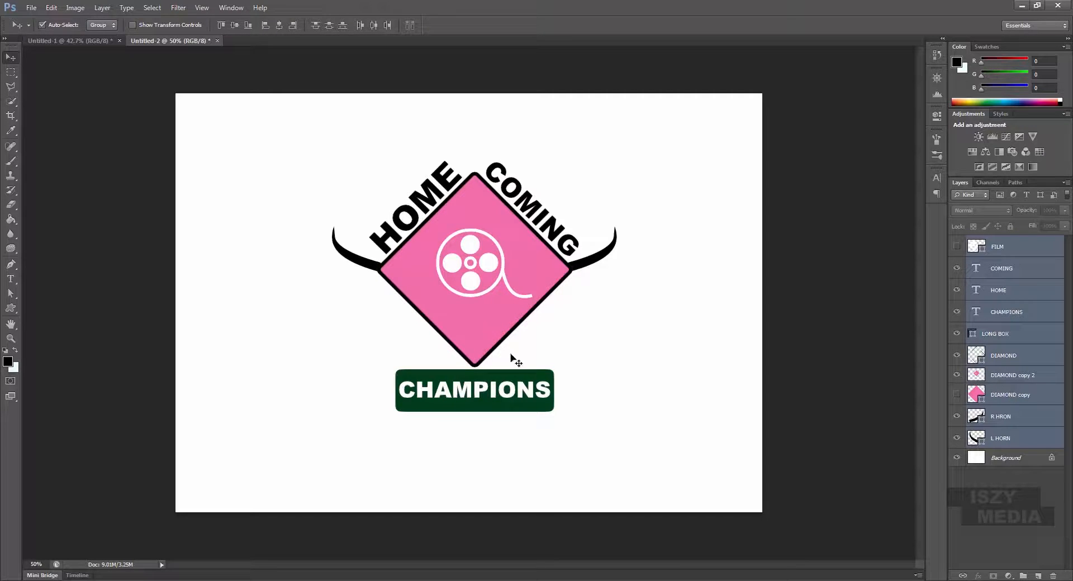
pyautogui.click(987, 511)
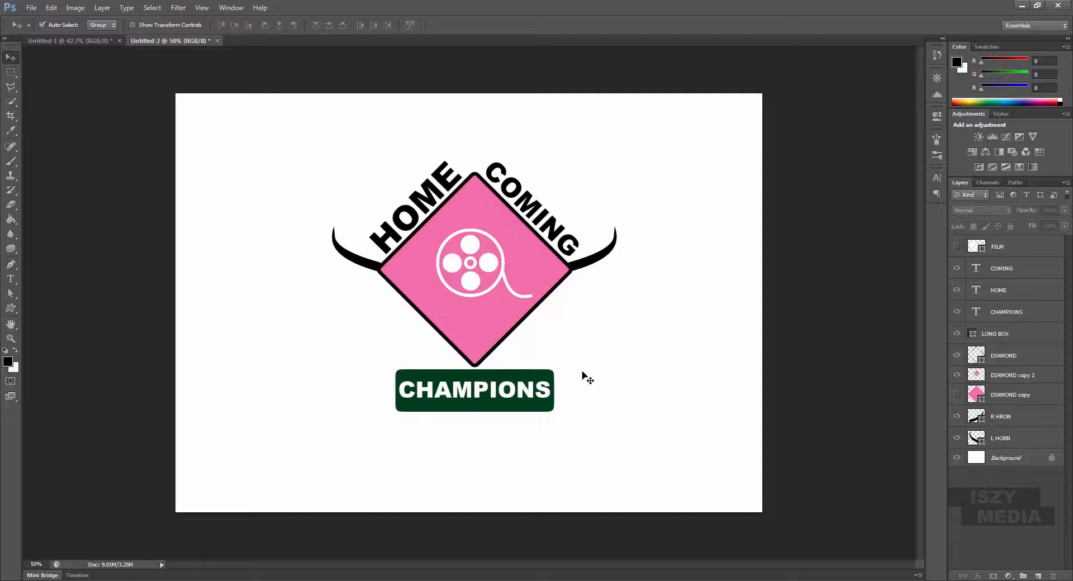
# Add a new layer above the Background and fill it with light cyan (RGB 192, 254, 255).
pyautogui.click(1026, 463)
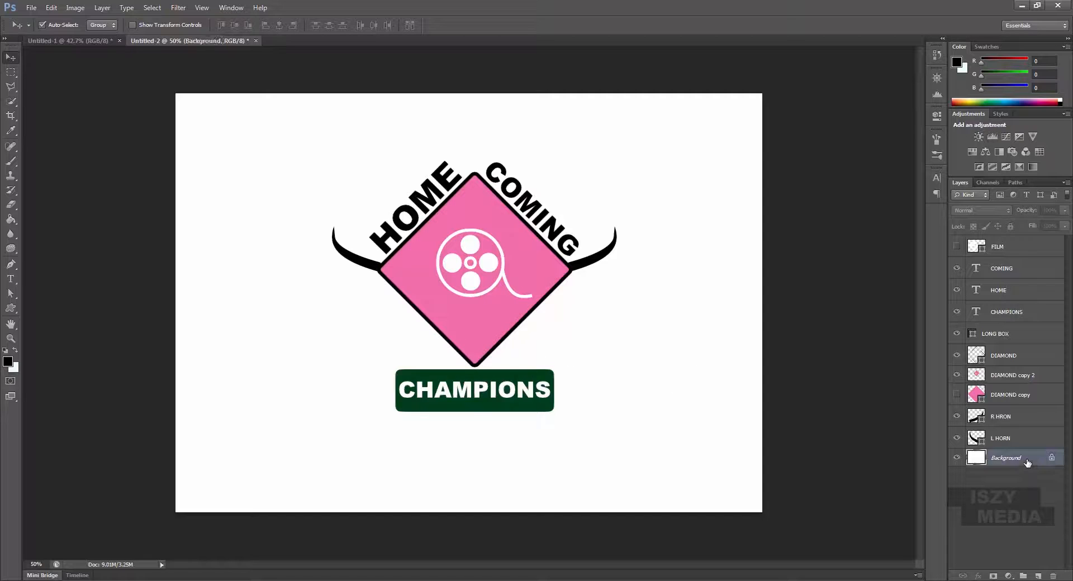
pyautogui.click(1038, 576)
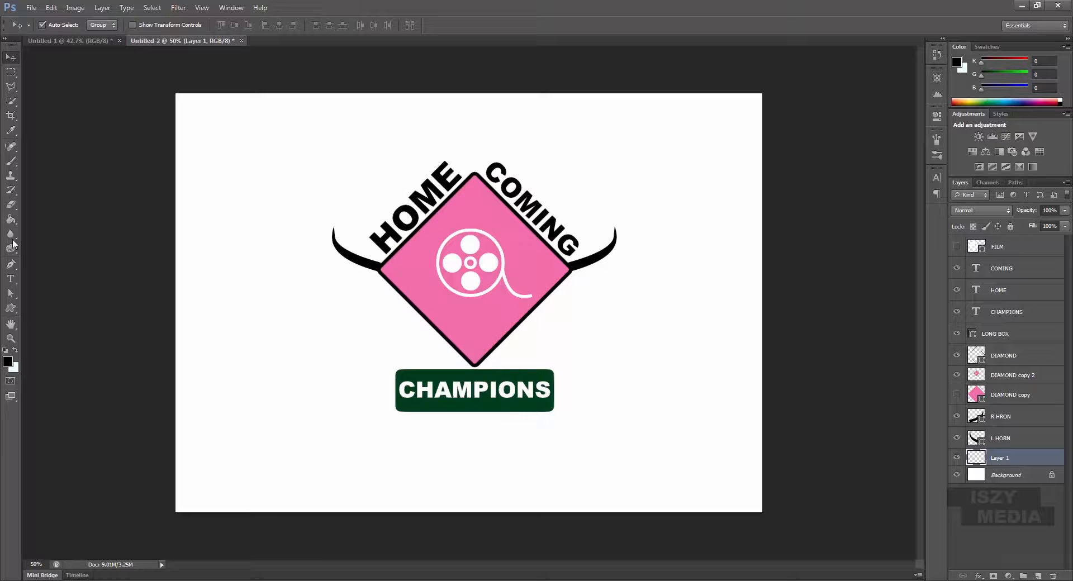
pyautogui.click(11, 220)
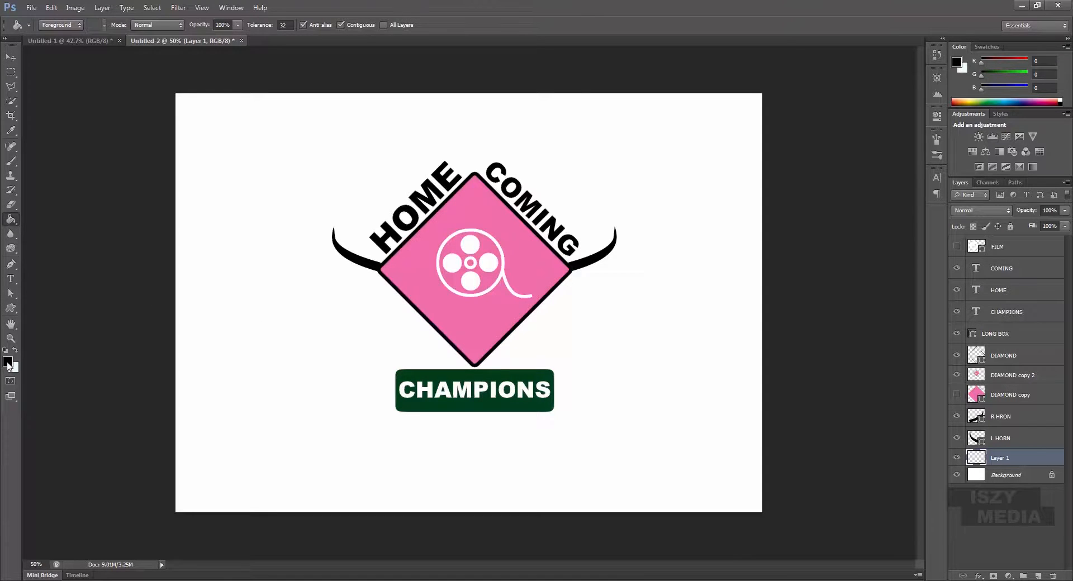
pyautogui.click(8, 362)
pyautogui.moveTo(622, 273); pyautogui.dragTo(609, 241)
pyautogui.click(835, 265)
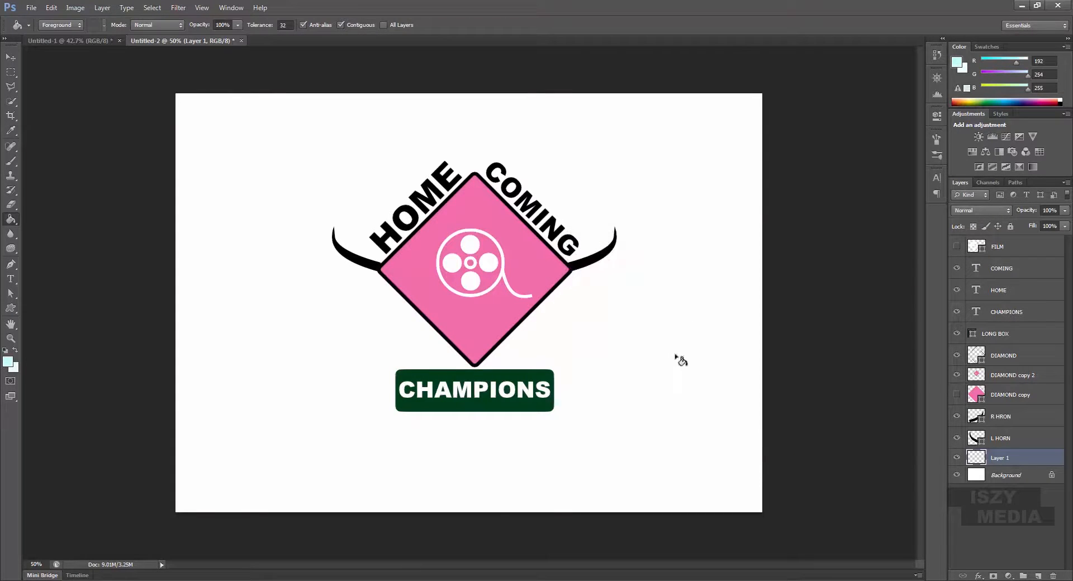
pyautogui.click(663, 388)
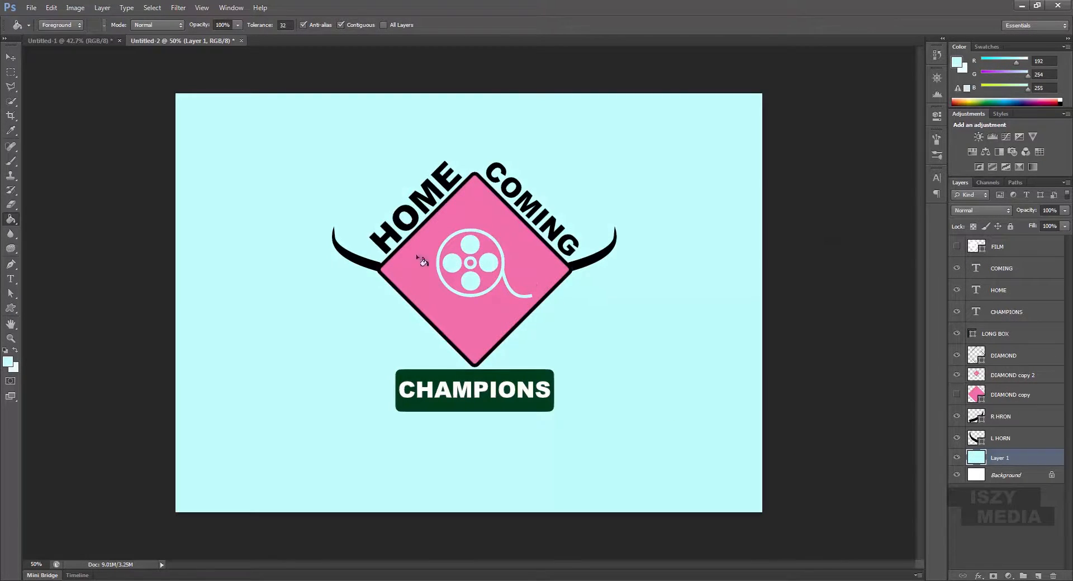
pyautogui.click(11, 57)
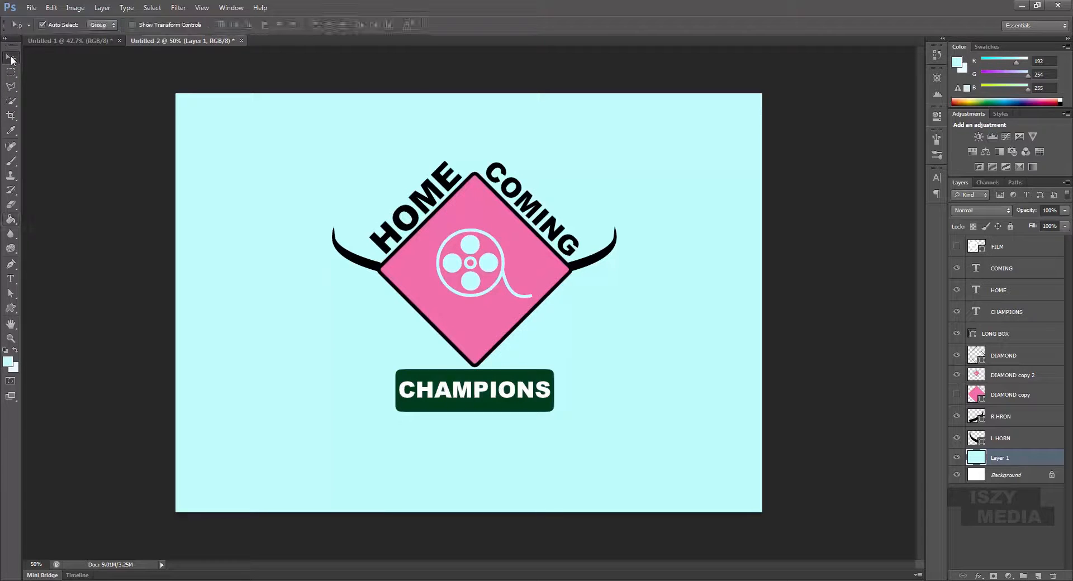
pyautogui.click(1030, 517)
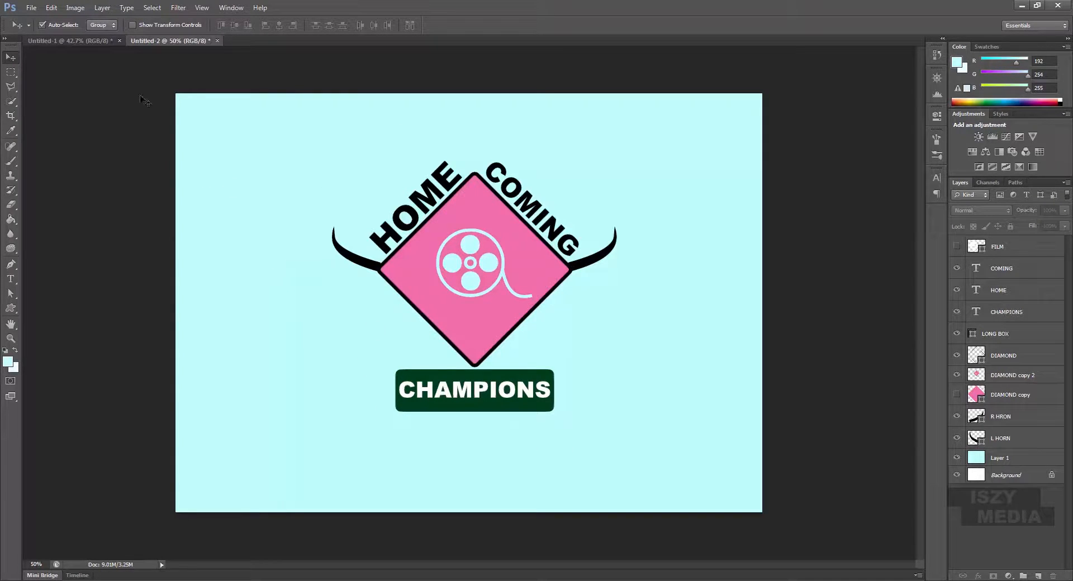
# Set the brush colour to black (RGB 0, 0, 0) and add a new layer above the light cyan layer.
pyautogui.click(10, 163)
pyautogui.click(56, 25)
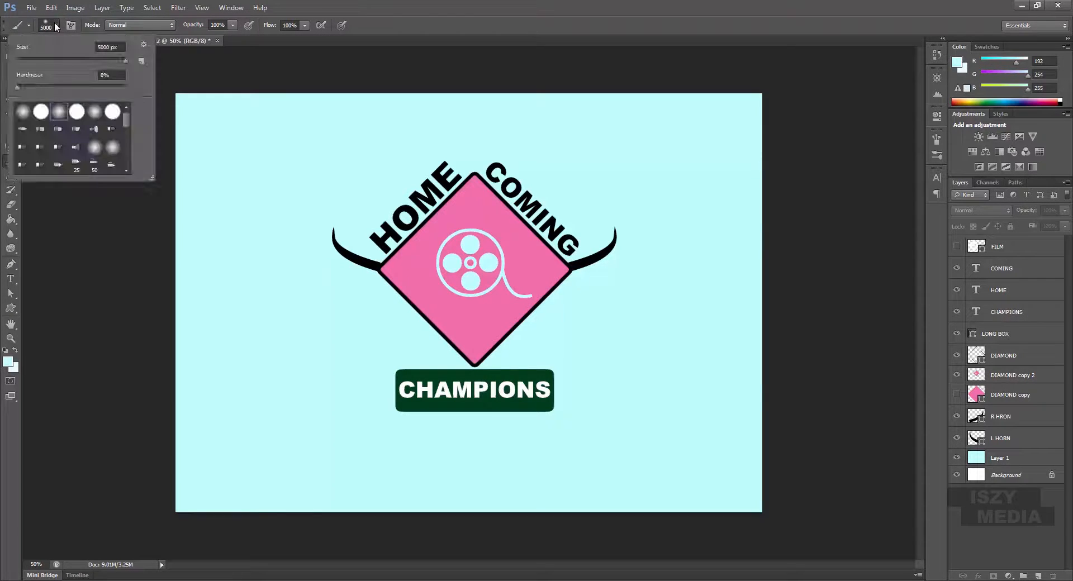
pyautogui.click(8, 361)
pyautogui.moveTo(684, 356); pyautogui.dragTo(525, 427)
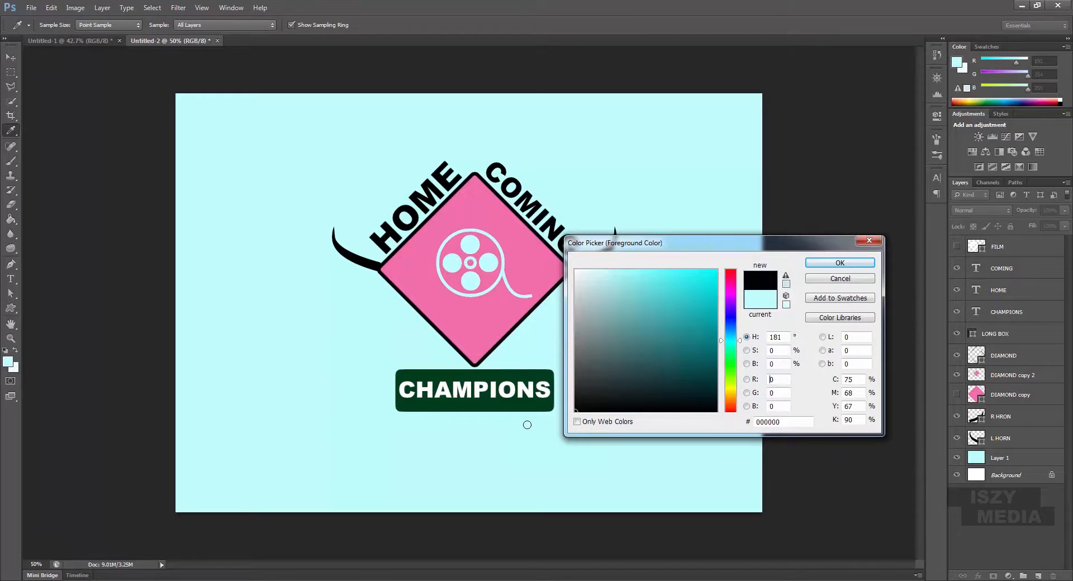
pyautogui.click(837, 263)
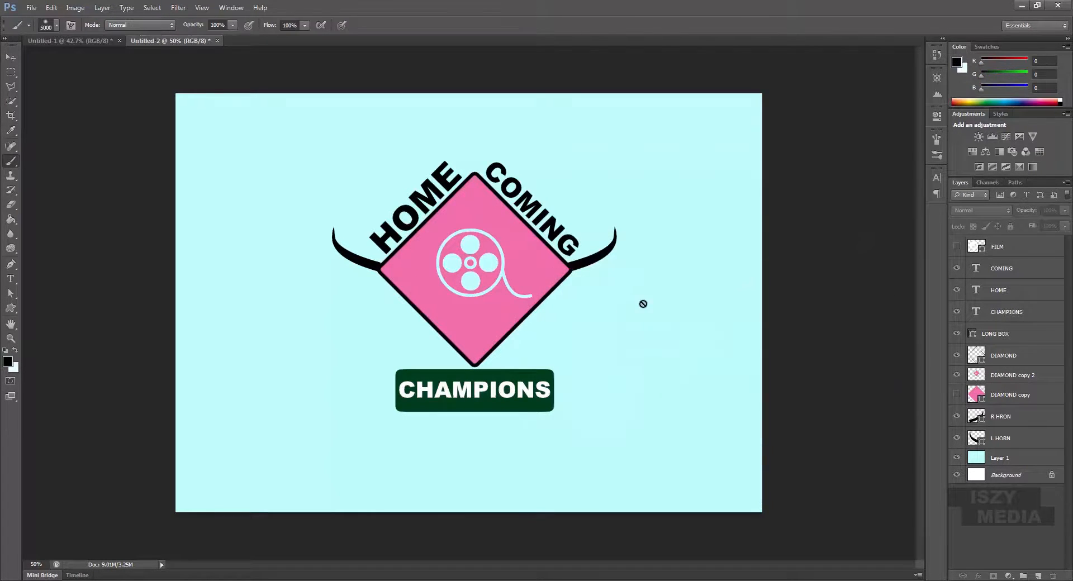
pyautogui.click(1017, 459)
pyautogui.click(1036, 575)
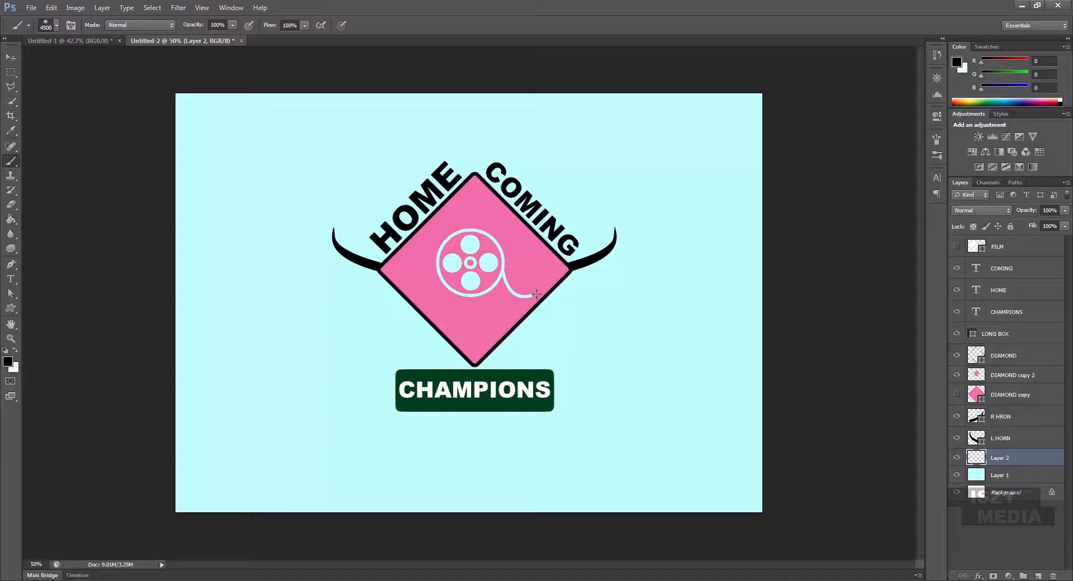
# Paint a single soft black dab behind the logo at the canvas centre with a 1500 px brush at 0% hardness.
pyautogui.press('[')
pyautogui.press(']')
pyautogui.rightClick(598, 296)
pyautogui.click(641, 319)
pyautogui.moveTo(642, 318); pyautogui.dragTo(657, 323)
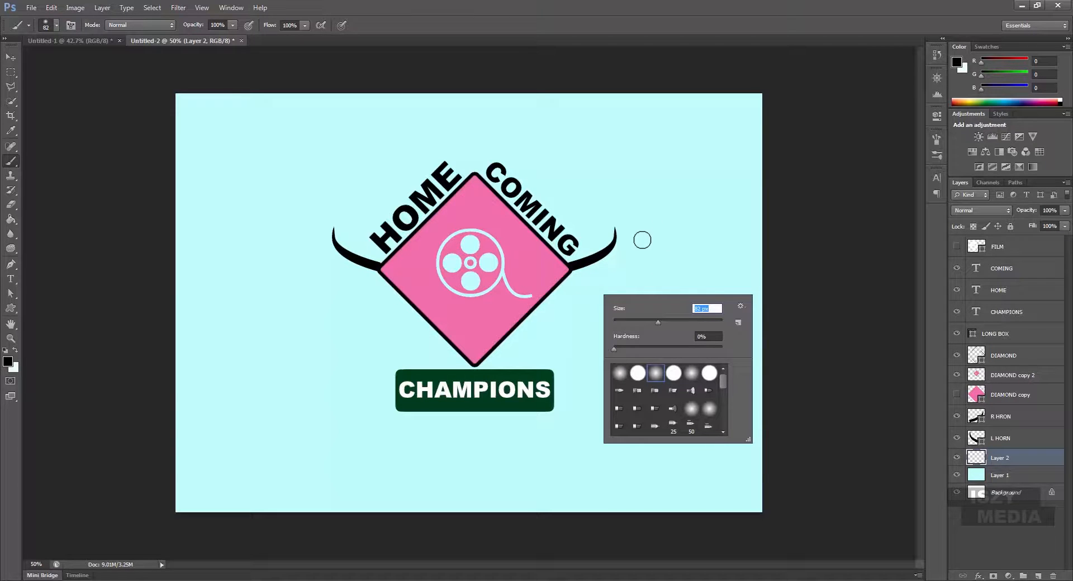
pyautogui.click(819, 211)
pyautogui.press(']')
pyautogui.press(']')
pyautogui.press(']')
pyautogui.press(']')
pyautogui.press(']')
pyautogui.press(']')
pyautogui.press(']')
pyautogui.press(']')
pyautogui.press(']')
pyautogui.press(']')
pyautogui.press(']')
pyautogui.press(']')
pyautogui.press(']')
pyautogui.press(']')
pyautogui.press(']')
pyautogui.press(']')
pyautogui.press(']')
pyautogui.press(']')
pyautogui.press(']')
pyautogui.press('[')
pyautogui.press('[')
pyautogui.press('[')
pyautogui.press(']')
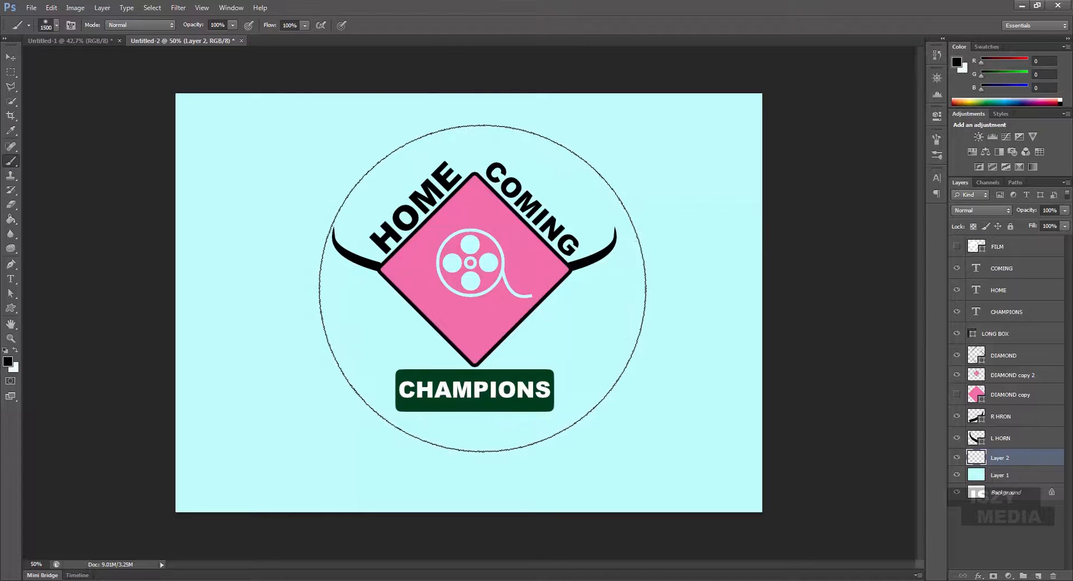
pyautogui.click(482, 288)
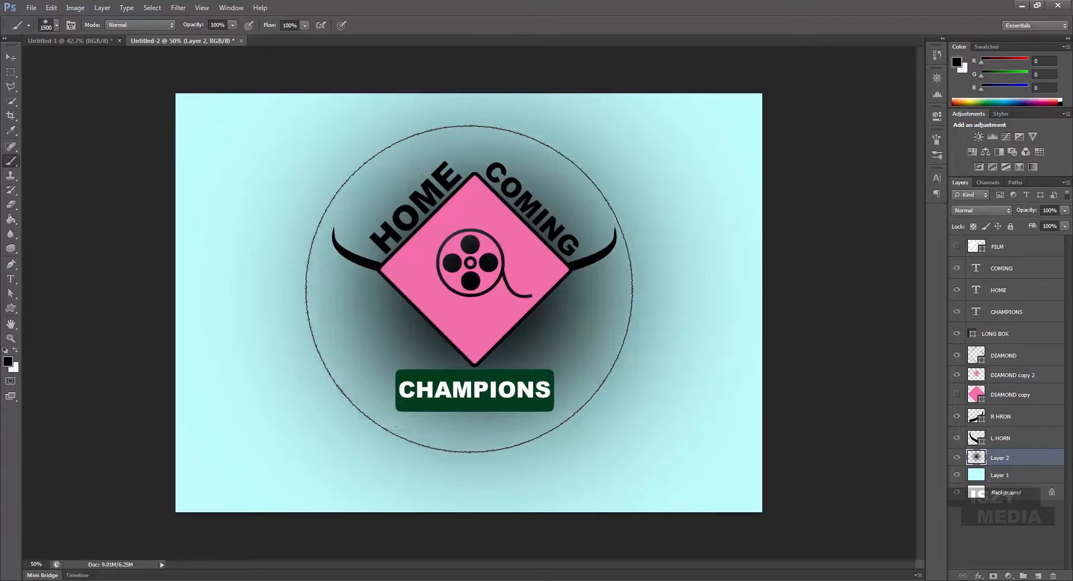
# Transform the black dab into a thin, flat shadow about 60% of its width and place it just below the CHAMPIONS banner.
pyautogui.click(11, 57)
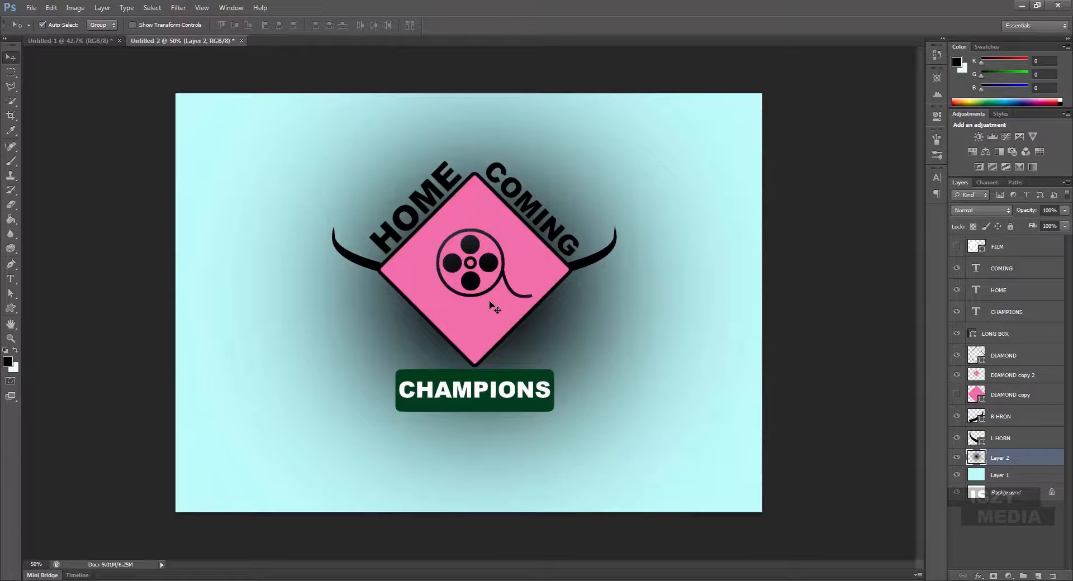
pyautogui.hotkey('ctrl', 't')
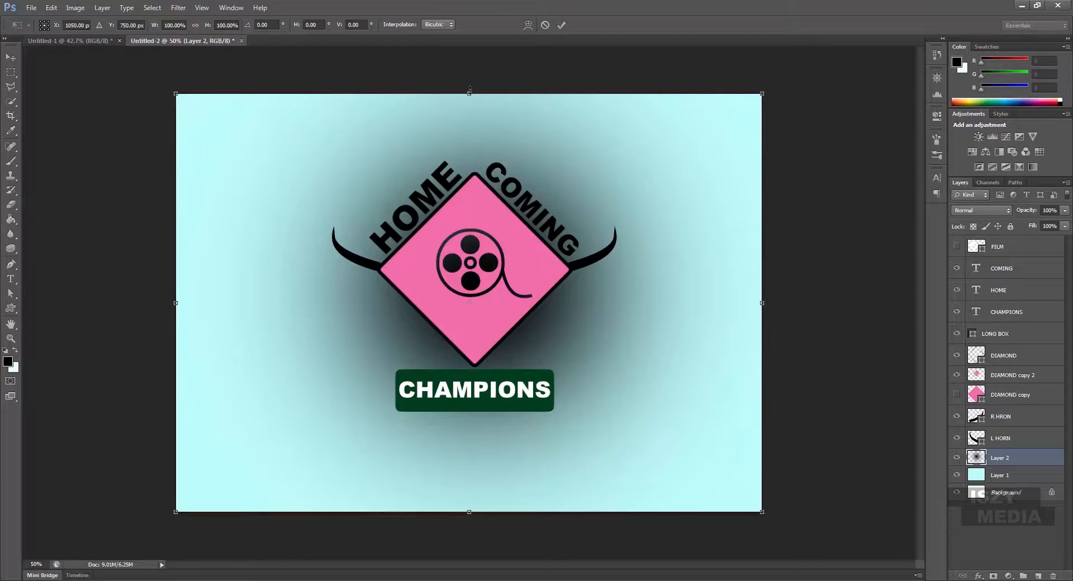
pyautogui.moveTo(469, 89); pyautogui.dragTo(530, 427)
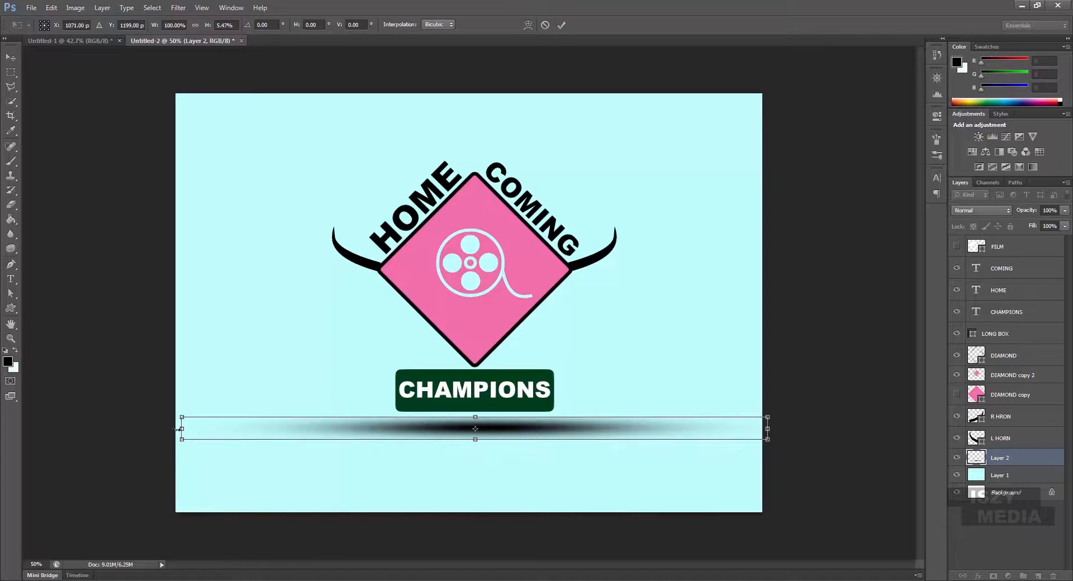
pyautogui.moveTo(195, 427); pyautogui.dragTo(429, 428)
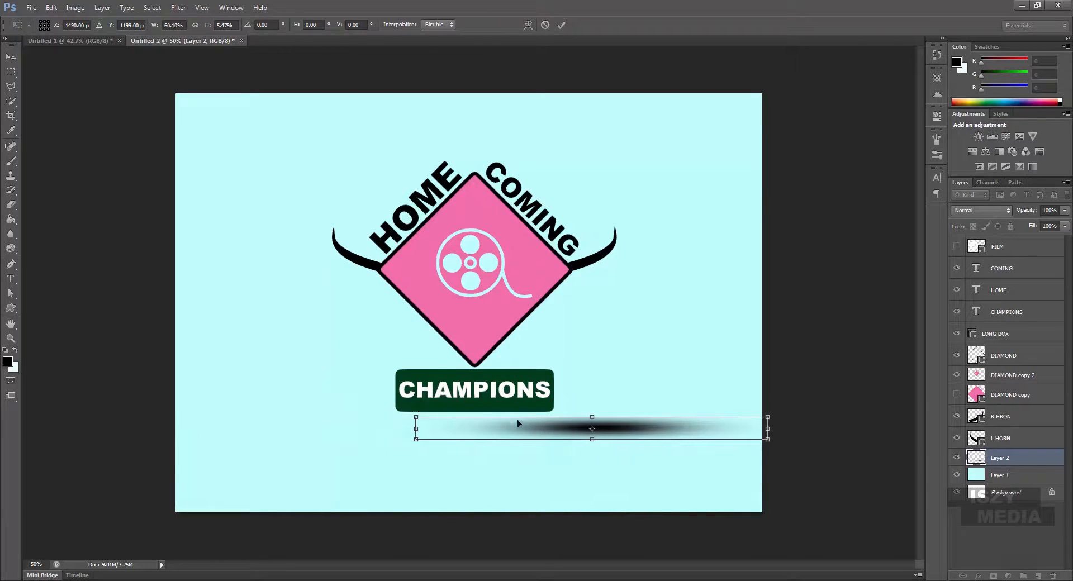
pyautogui.moveTo(507, 428); pyautogui.dragTo(397, 428)
pyautogui.moveTo(484, 417); pyautogui.dragTo(509, 429)
pyautogui.press('Return')
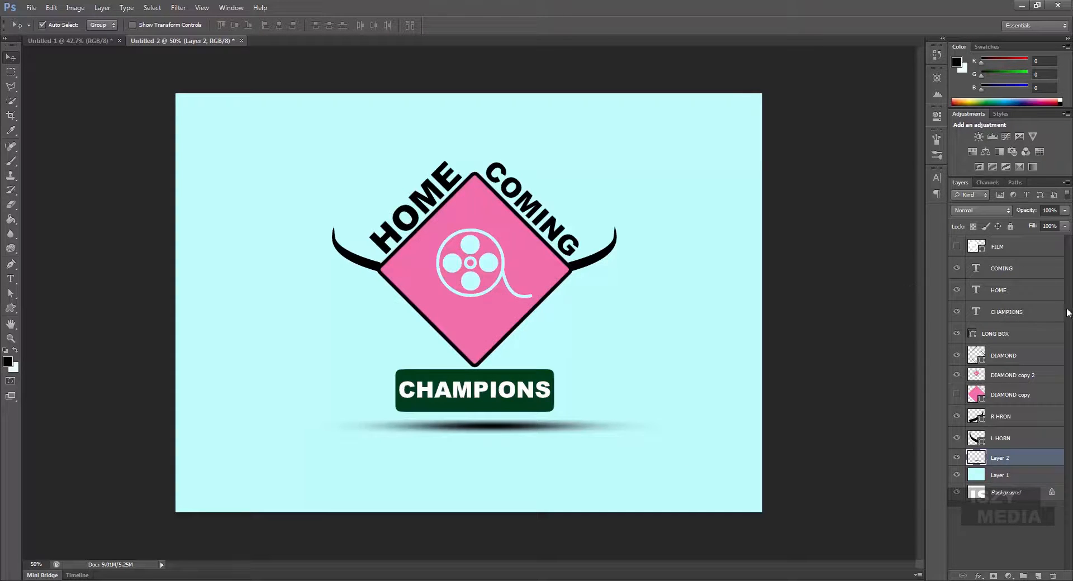
# Lower the shadow layer's opacity to 30%.
pyautogui.click(1065, 211)
pyautogui.moveTo(1027, 216); pyautogui.dragTo(1026, 216)
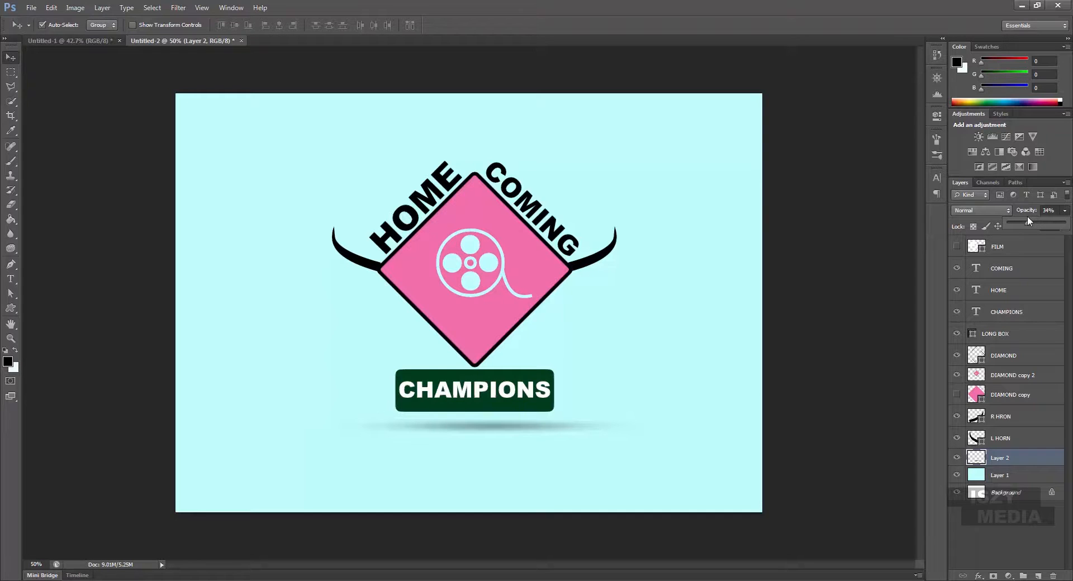
pyautogui.moveTo(1024, 215); pyautogui.dragTo(1024, 216)
pyautogui.click(846, 329)
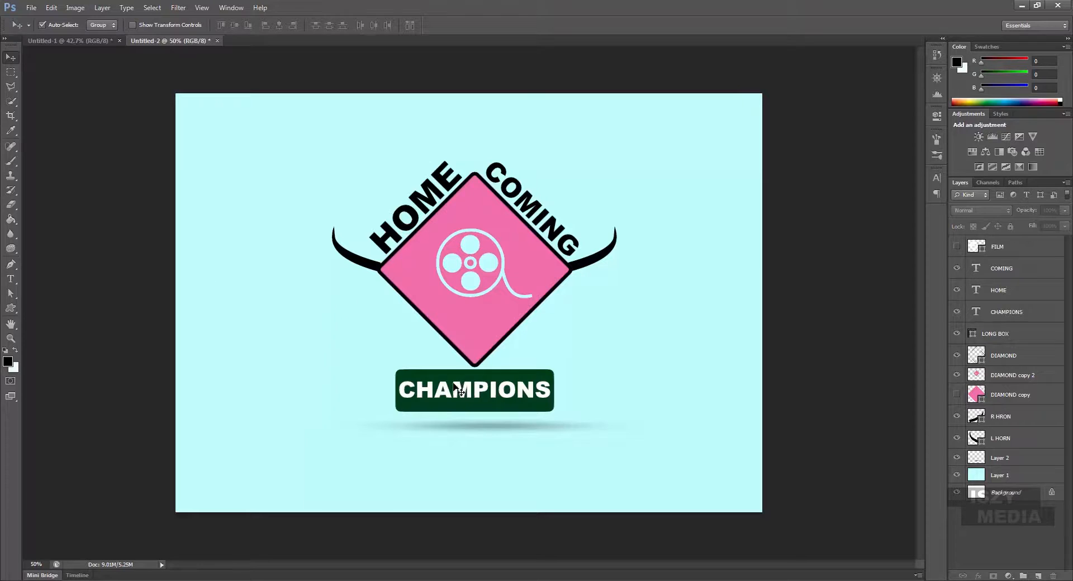
pyautogui.click(474, 429)
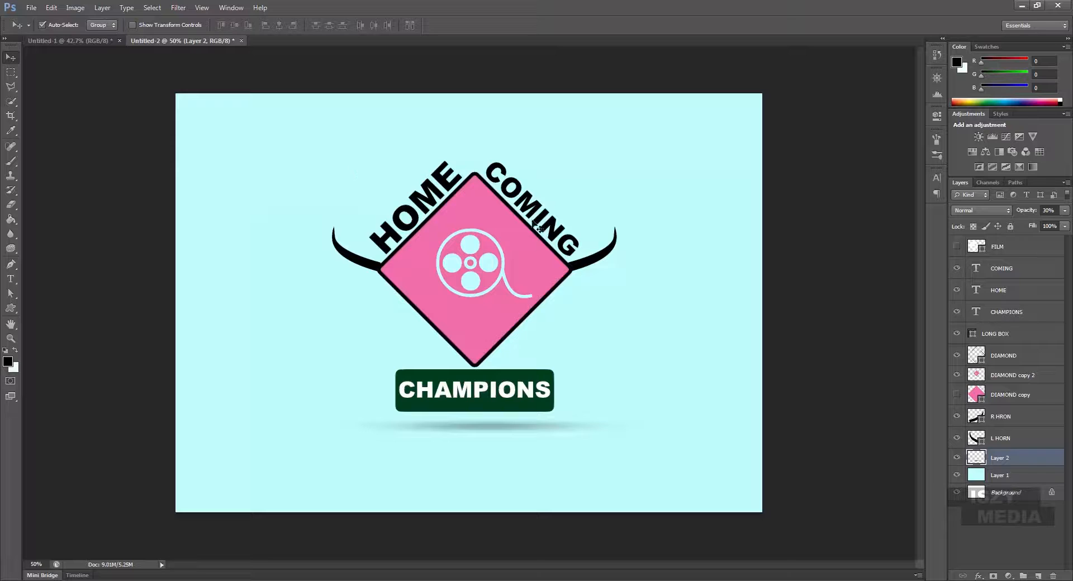
pyautogui.click(888, 357)
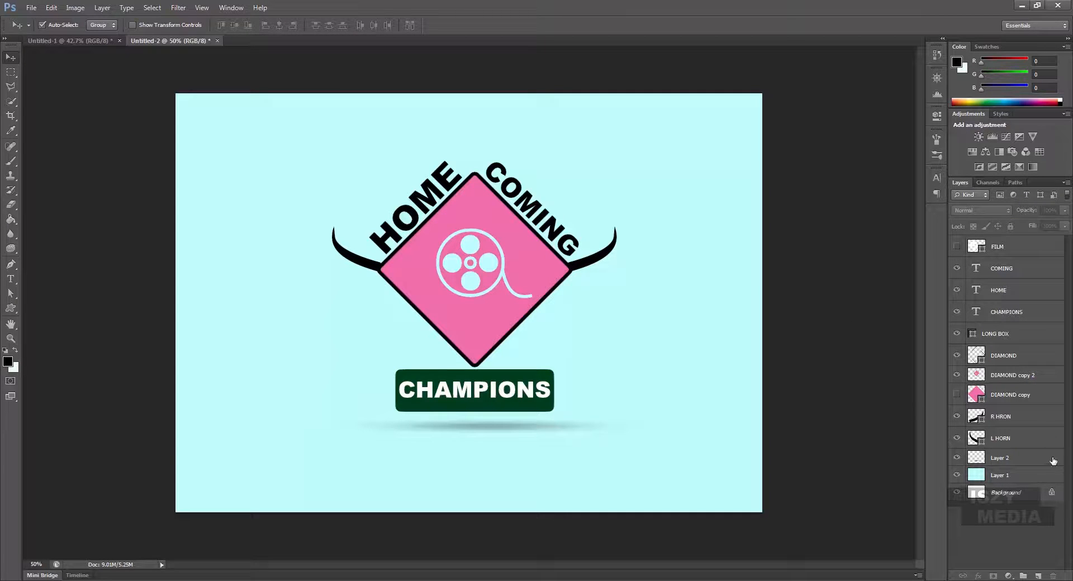
# Stamp the layers from L HORN up to COMING into a new merged layer and show only that layer.
pyautogui.click(1019, 440)
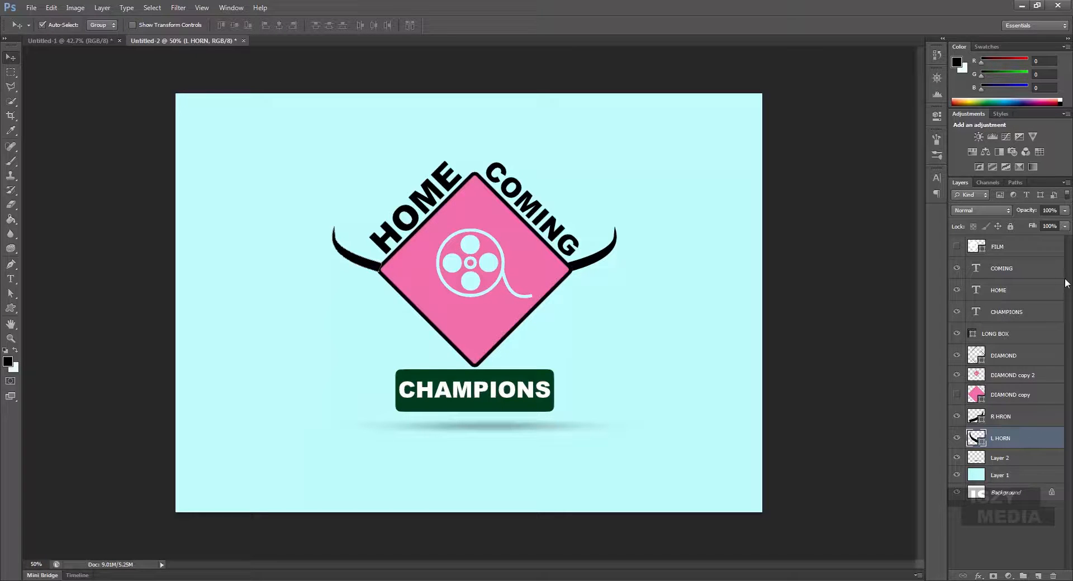
pyautogui.keyDown('shift'); pyautogui.click(1029, 274); pyautogui.keyUp('shift')
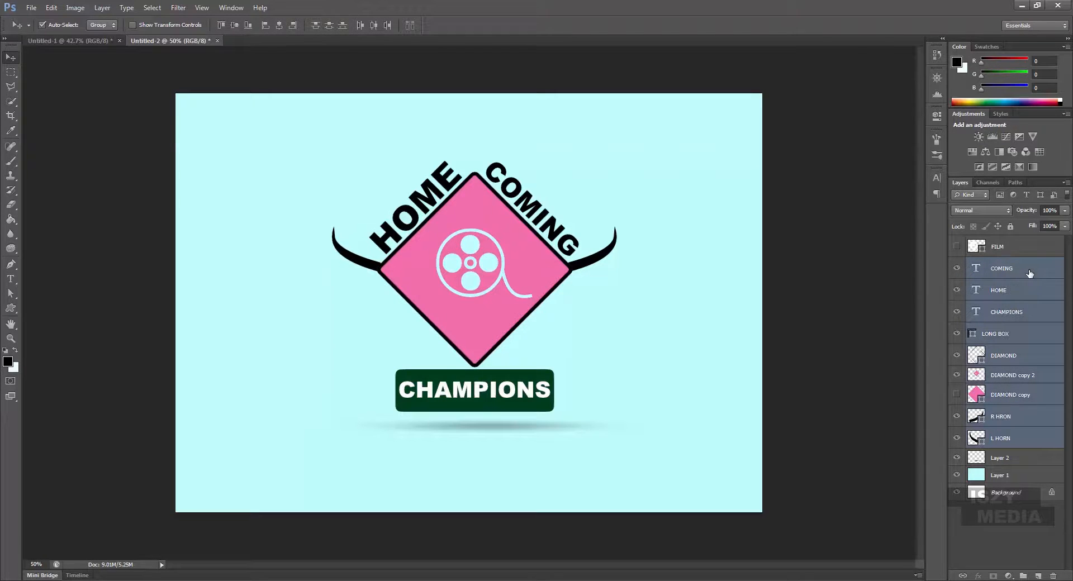
pyautogui.hotkey('ctrl', 'alt', 'e')
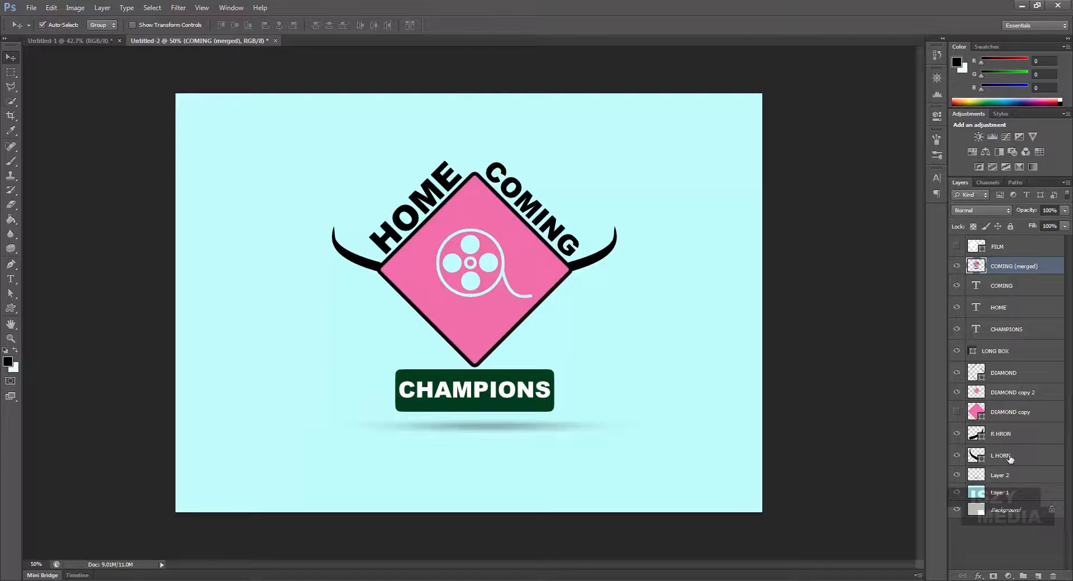
pyautogui.keyDown('alt'); pyautogui.click(956, 268); pyautogui.keyUp('alt')
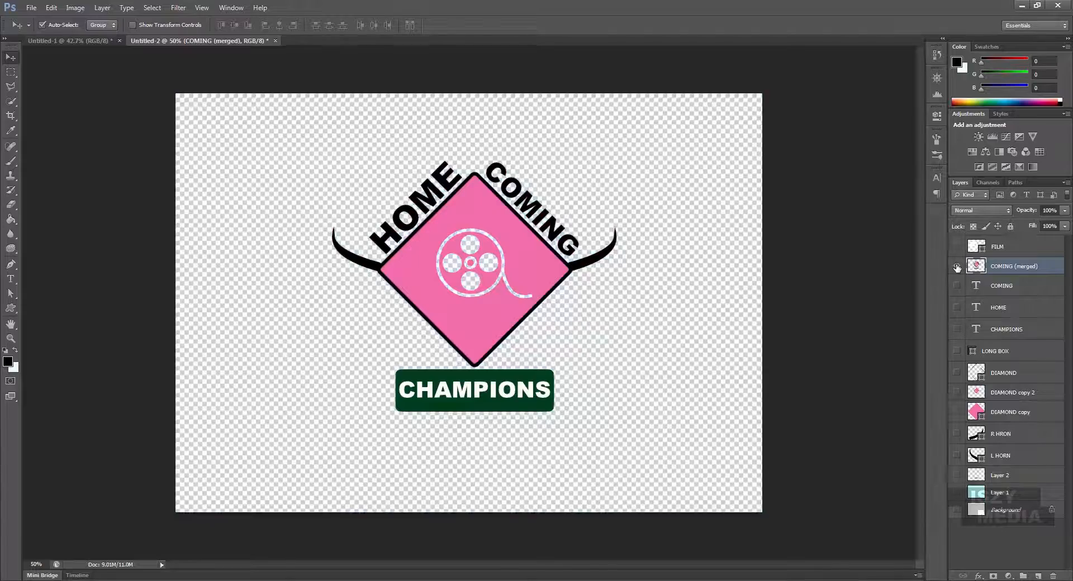
pyautogui.moveTo(463, 334)
pyautogui.mouseDown()
pyautogui.moveTo(539, 272)
pyautogui.moveTo(656, 342)
pyautogui.moveTo(489, 308)
pyautogui.moveTo(479, 347)
pyautogui.mouseUp()
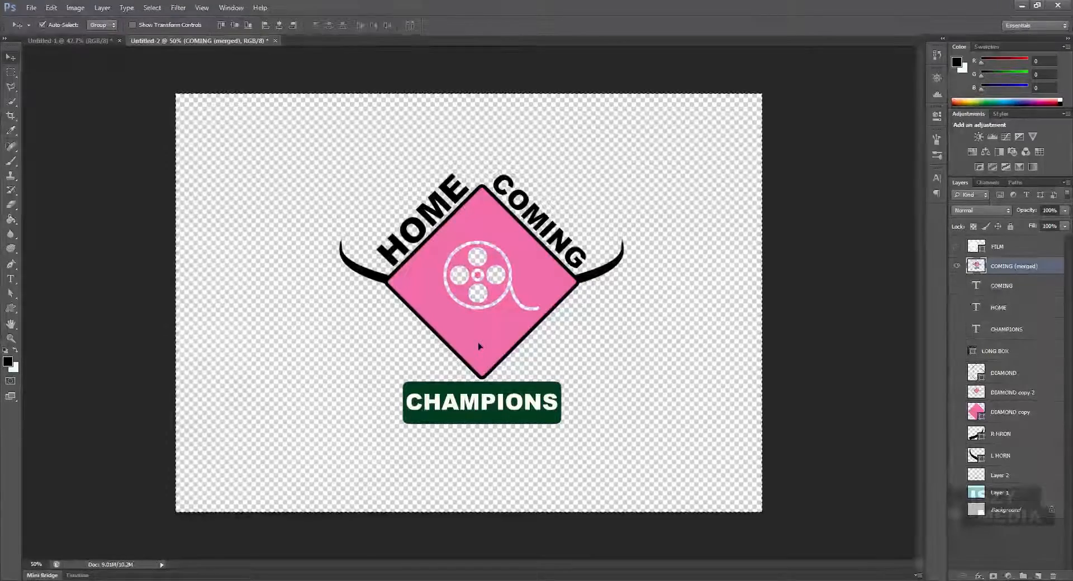
pyautogui.click(729, 361)
pyautogui.hotkey('ctrl', 'z')
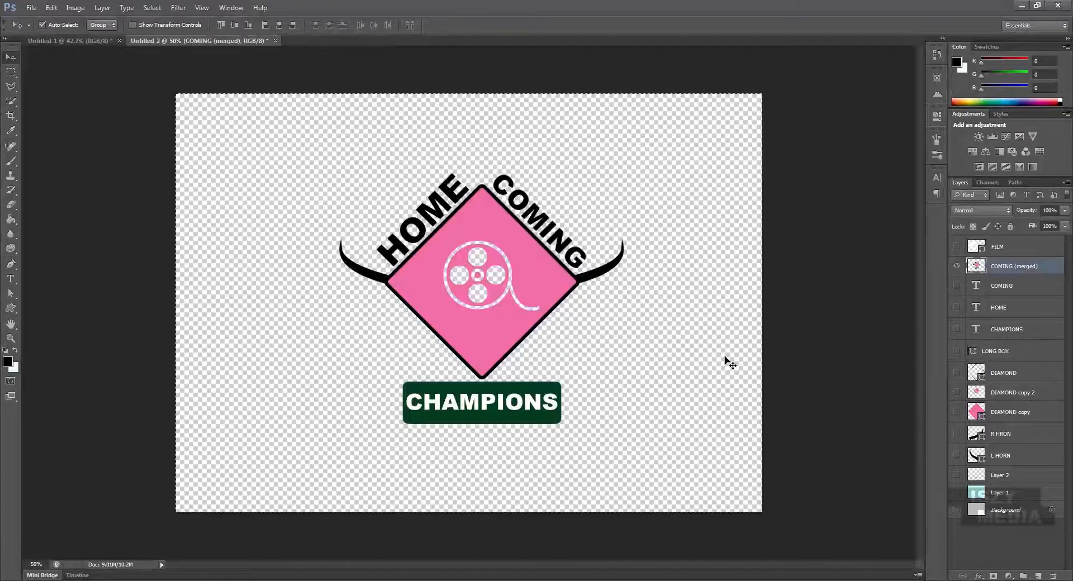
pyautogui.hotkey('ctrl', 'alt', 'z')
pyautogui.hotkey('ctrl', 'alt', 'z')
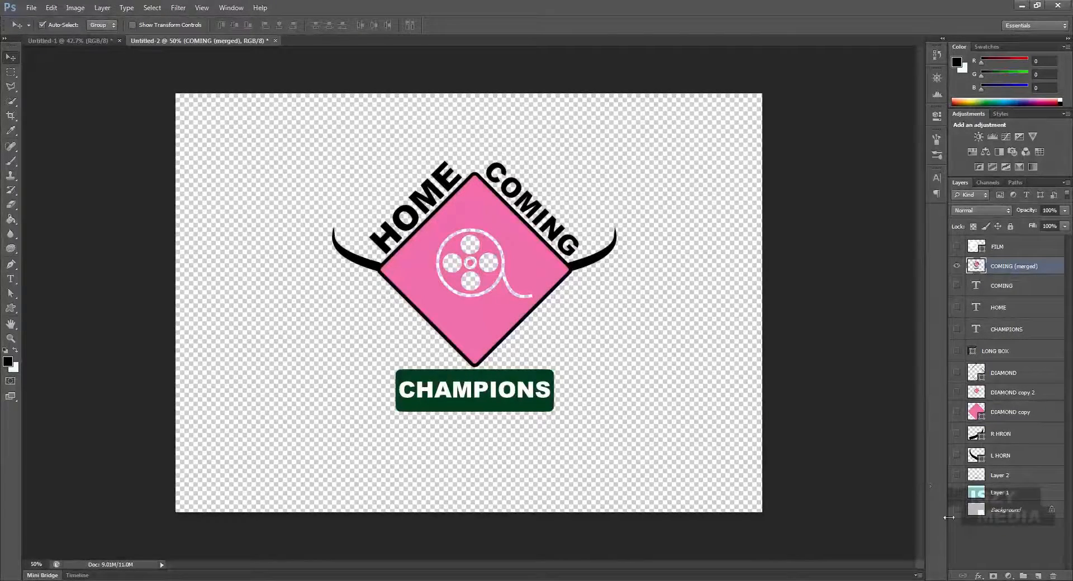
# Show the light cyan background layer and the shadow layer again beneath the merged logo.
pyautogui.click(957, 494)
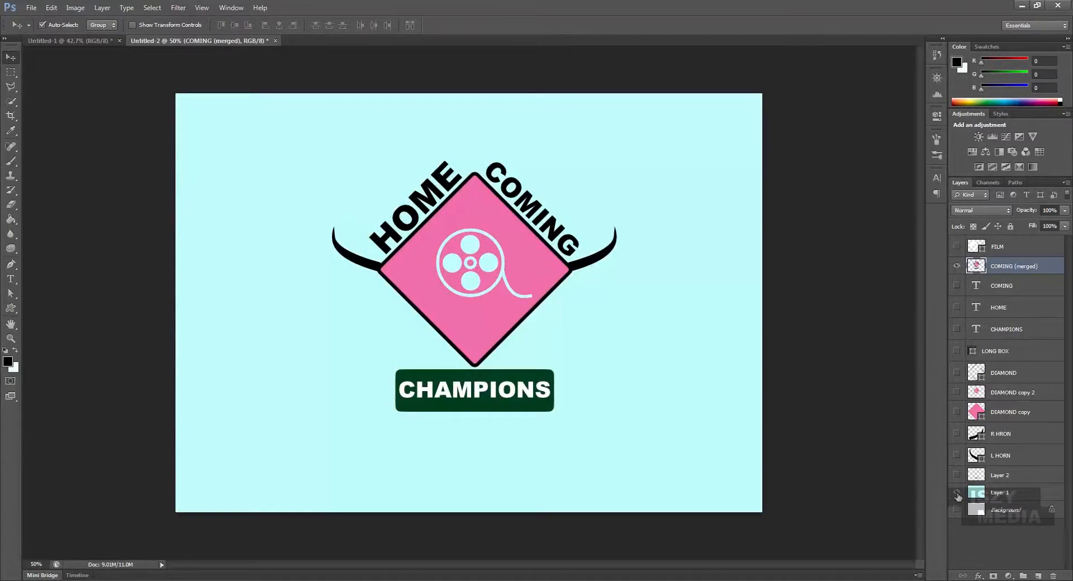
pyautogui.click(956, 475)
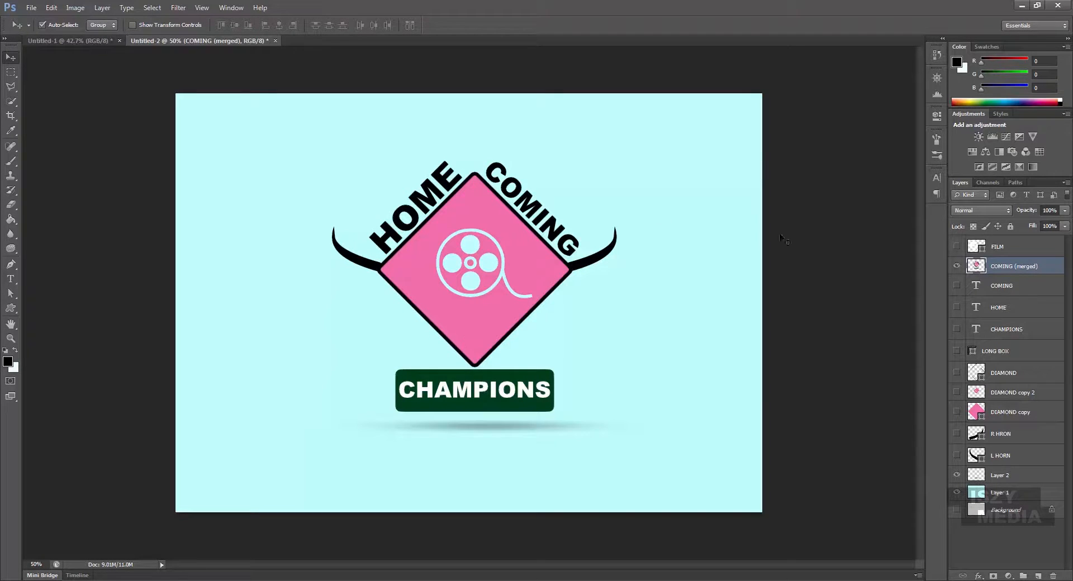
pyautogui.click(840, 309)
# Add a new layer above the FILM layer and choose the Brush tool for painting on it.
pyautogui.click(1055, 250)
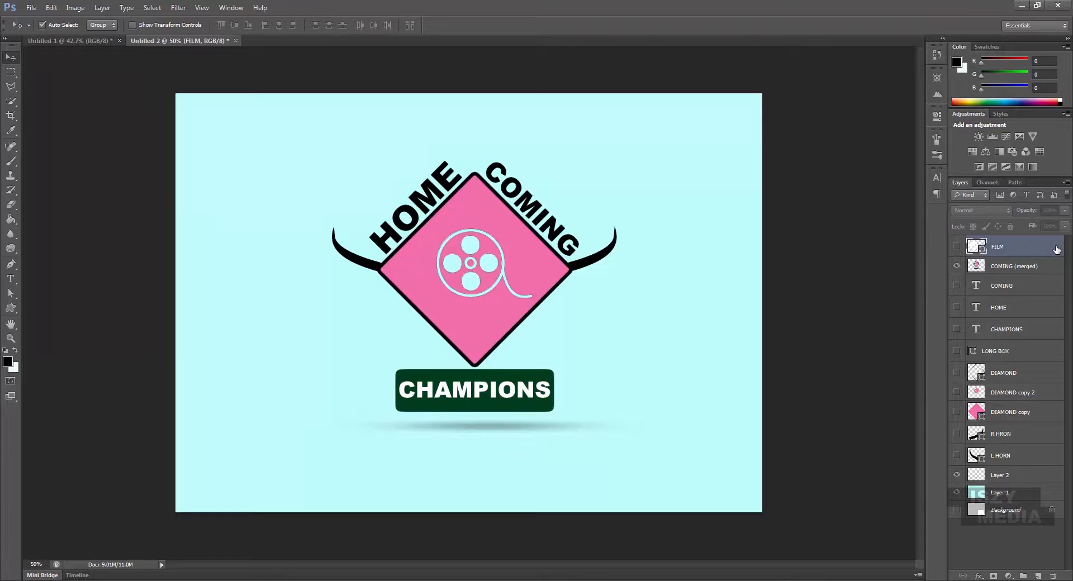
pyautogui.click(1037, 576)
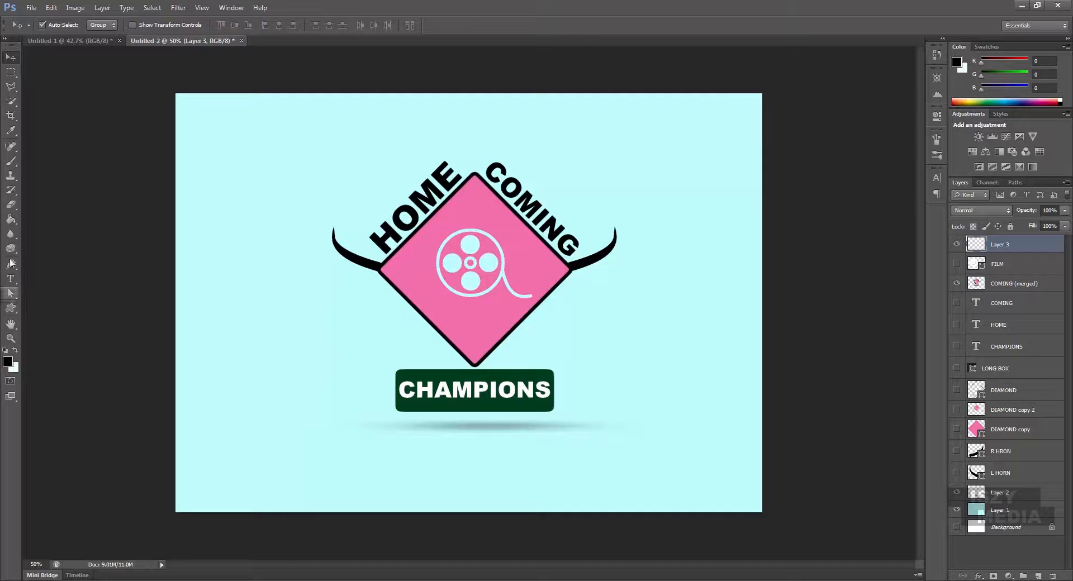
pyautogui.click(8, 162)
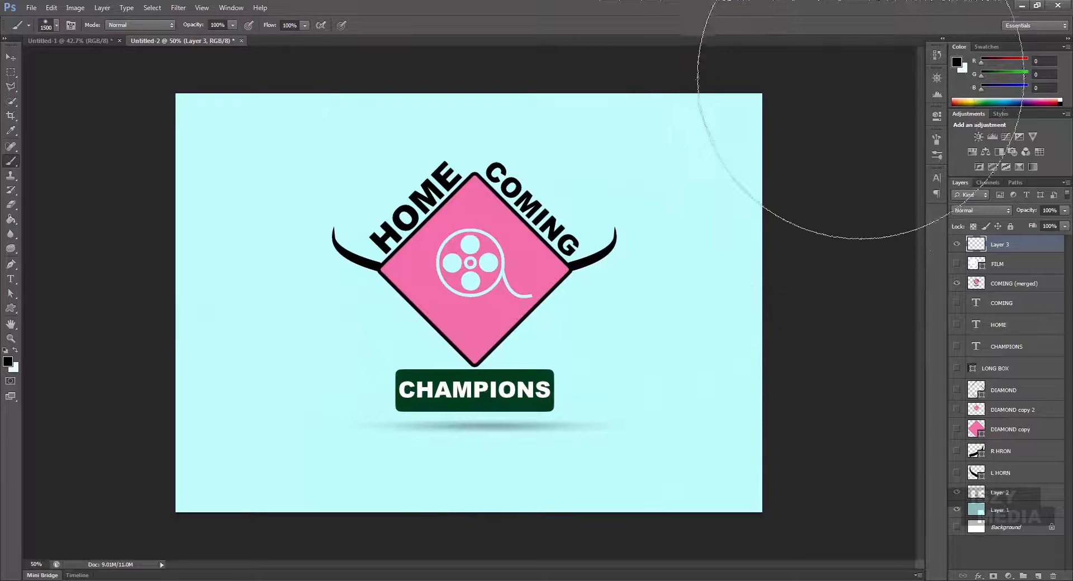
# Shade all the canvas edges with a soft black 3000 px brush, stroking just outside the canvas to form a vignette.
pyautogui.click(937, 77)
pyautogui.moveTo(875, 138)
pyautogui.mouseDown()
pyautogui.moveTo(902, 149)
pyautogui.moveTo(870, 146)
pyautogui.mouseUp()
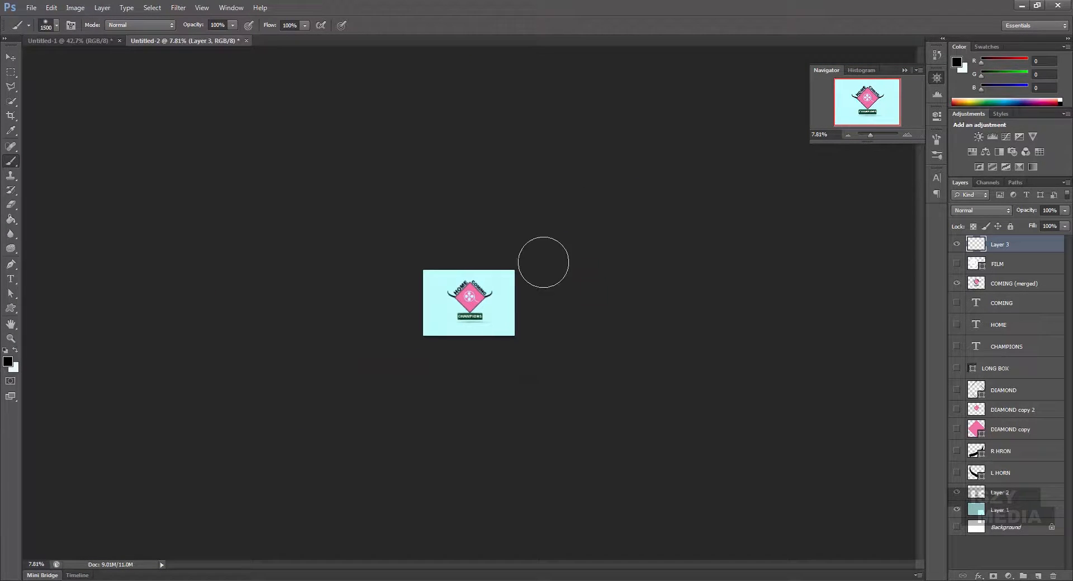
pyautogui.press(']')
pyautogui.press(']')
pyautogui.press(']')
pyautogui.press(']')
pyautogui.press(']')
pyautogui.press(']')
pyautogui.press(']')
pyautogui.press(']')
pyautogui.press(']')
pyautogui.press(']')
pyautogui.press(']')
pyautogui.press(']')
pyautogui.press(']')
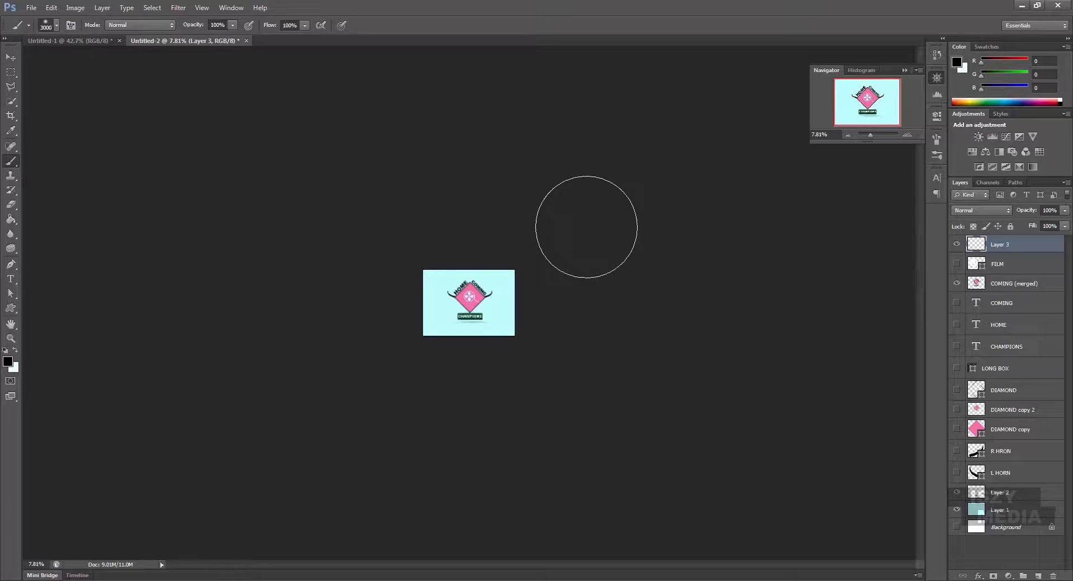
pyautogui.moveTo(571, 231); pyautogui.dragTo(550, 421)
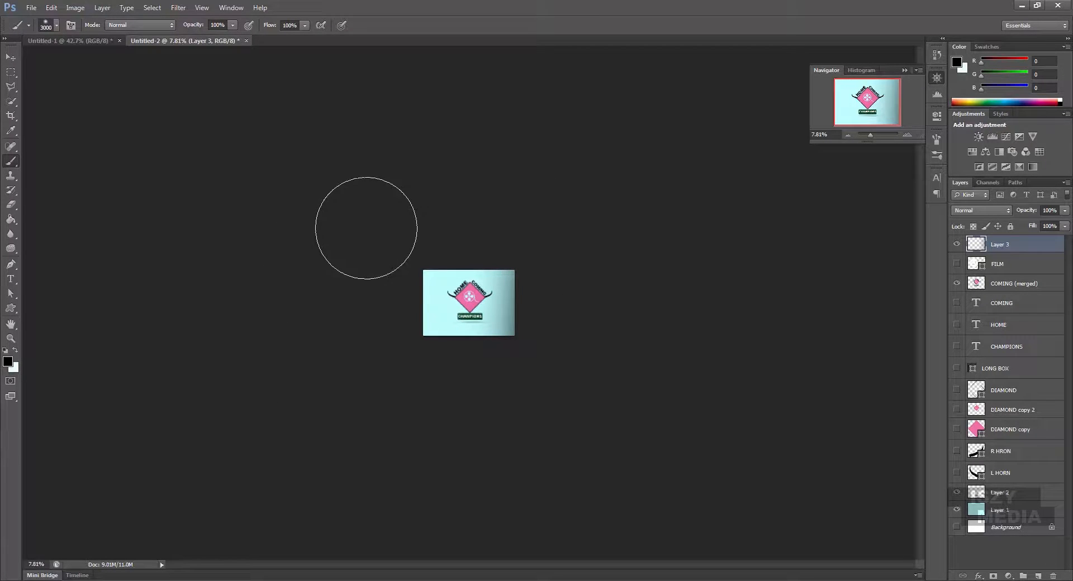
pyautogui.moveTo(368, 249)
pyautogui.mouseDown()
pyautogui.moveTo(353, 355)
pyautogui.moveTo(374, 457)
pyautogui.mouseUp()
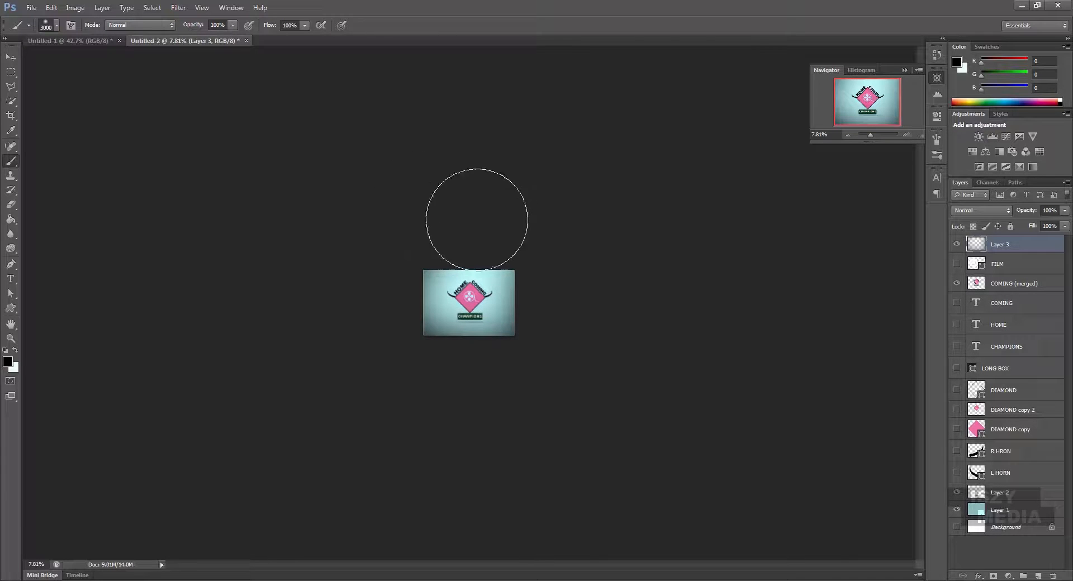
# View the shaded logo at 42.74% zoom and switch to the Untitled-1 document to compare it with the original.
pyautogui.click(11, 57)
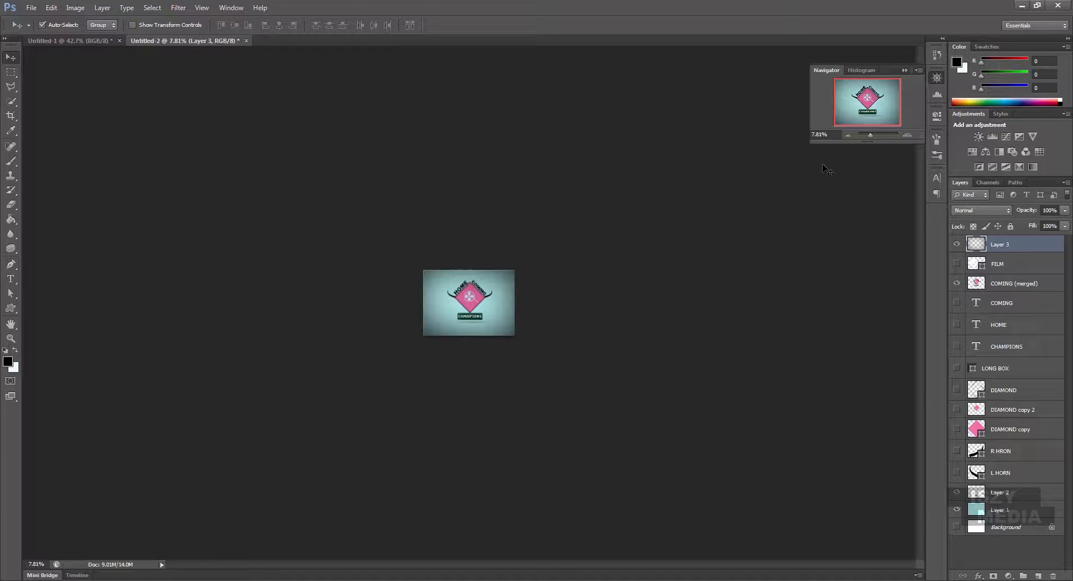
pyautogui.moveTo(868, 138); pyautogui.dragTo(874, 135)
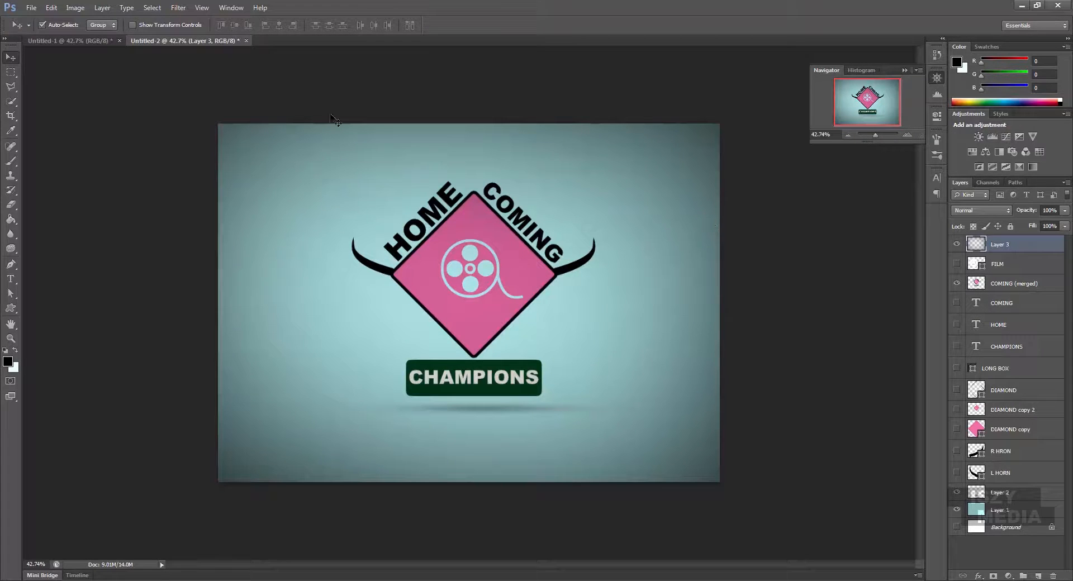
pyautogui.click(72, 38)
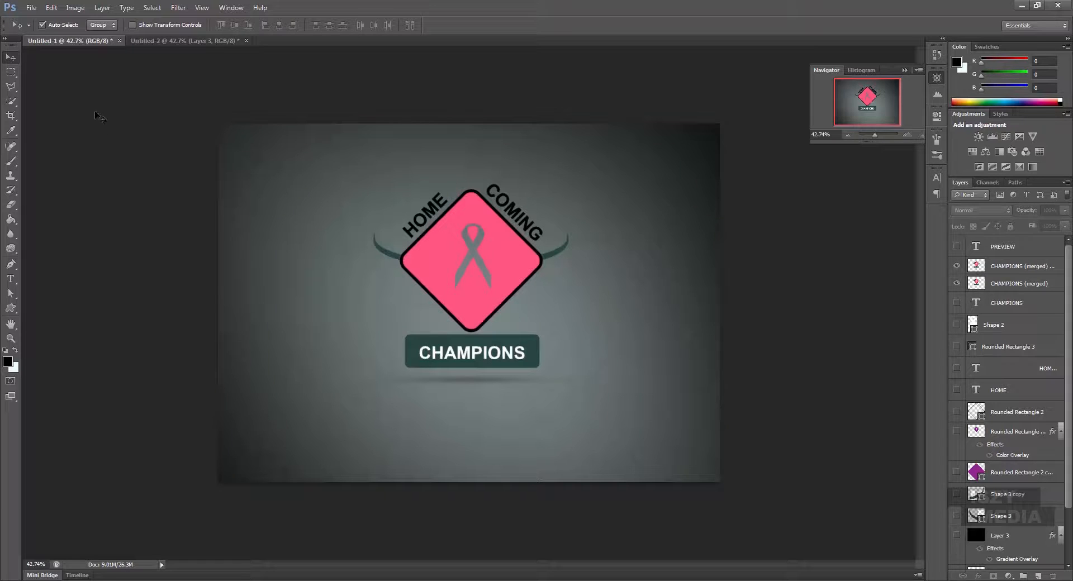
# Return to the Untitled-2 document and choose the Paint Bucket tool for the cyan background layer, Layer 1.
pyautogui.click(173, 42)
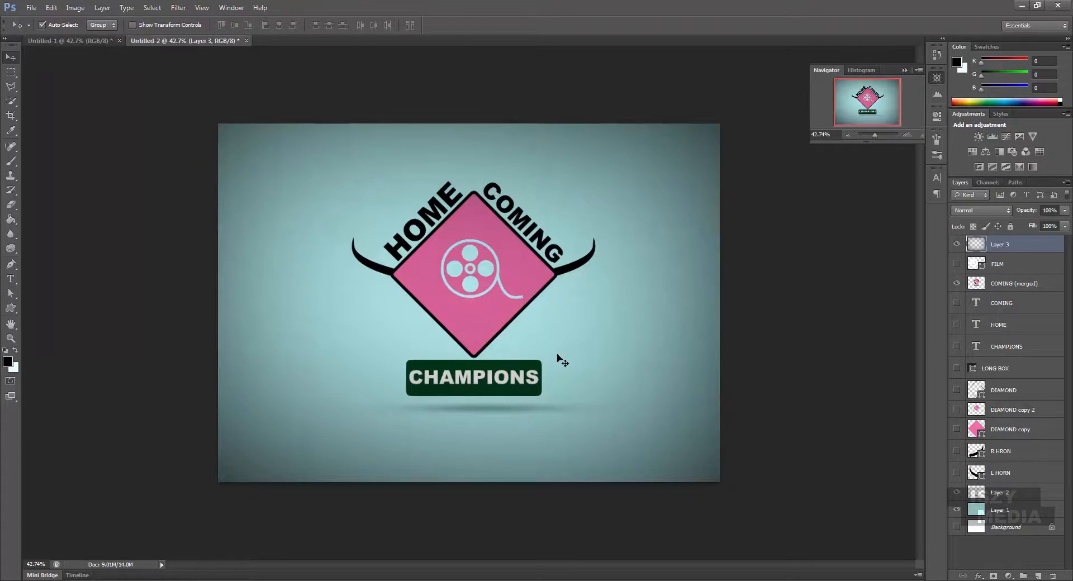
pyautogui.click(1037, 512)
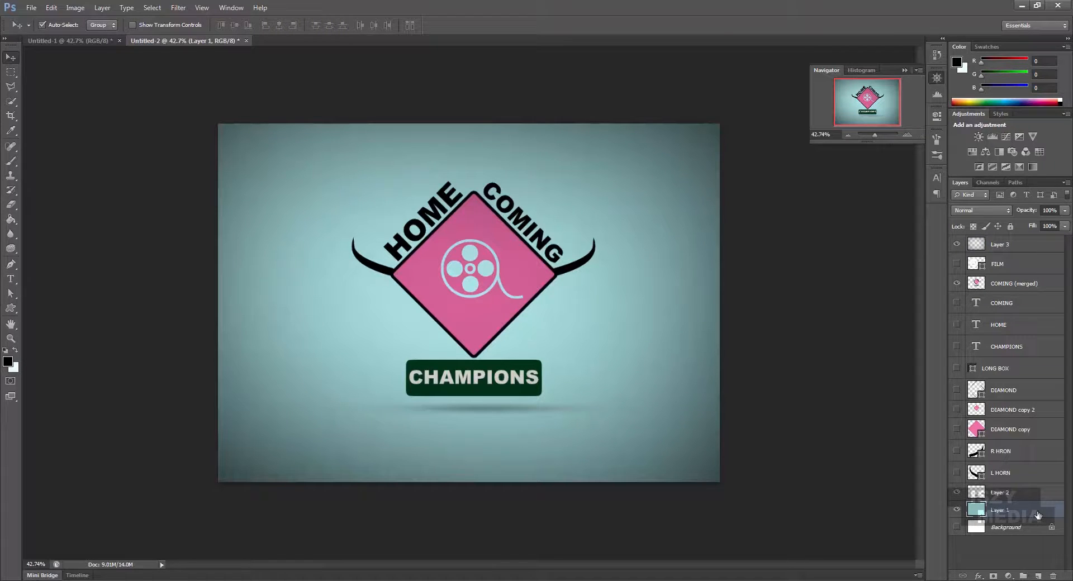
pyautogui.click(10, 219)
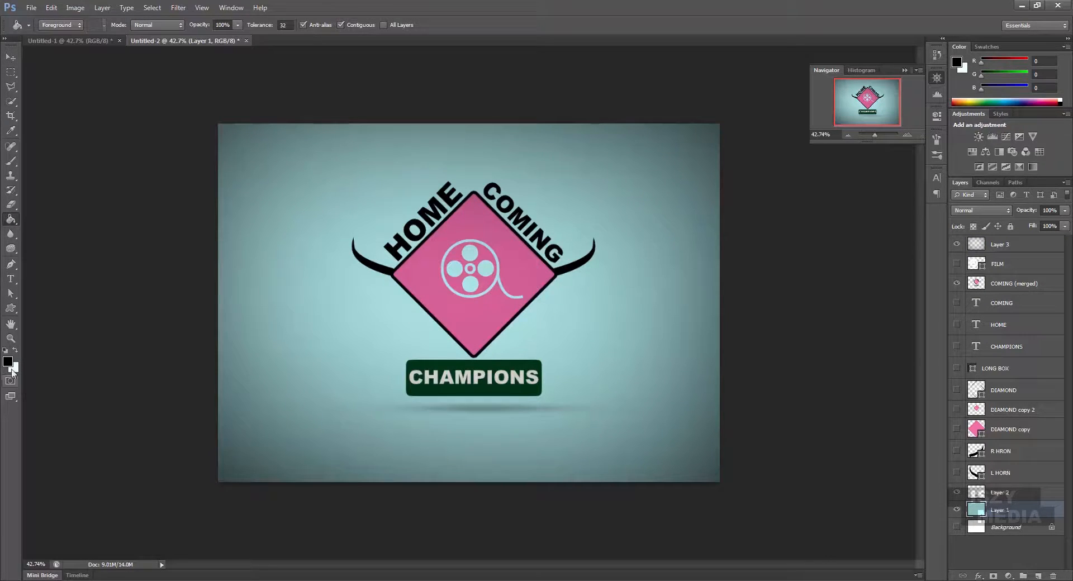
# Fill the background layer with a very dark teal, RGB 0, 51, 52.
pyautogui.click(10, 362)
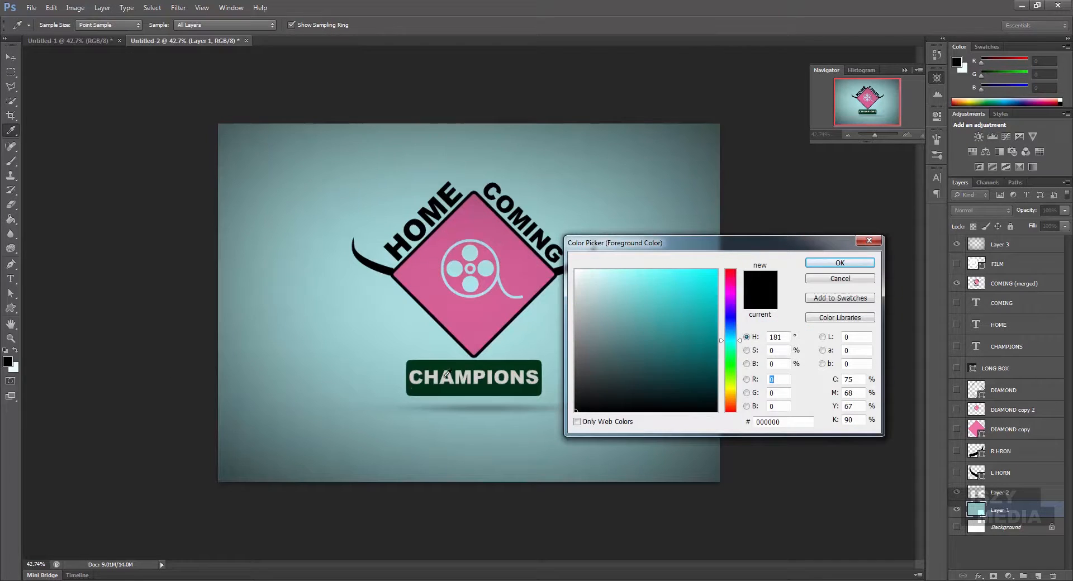
pyautogui.moveTo(713, 350); pyautogui.dragTo(716, 383)
pyautogui.click(840, 263)
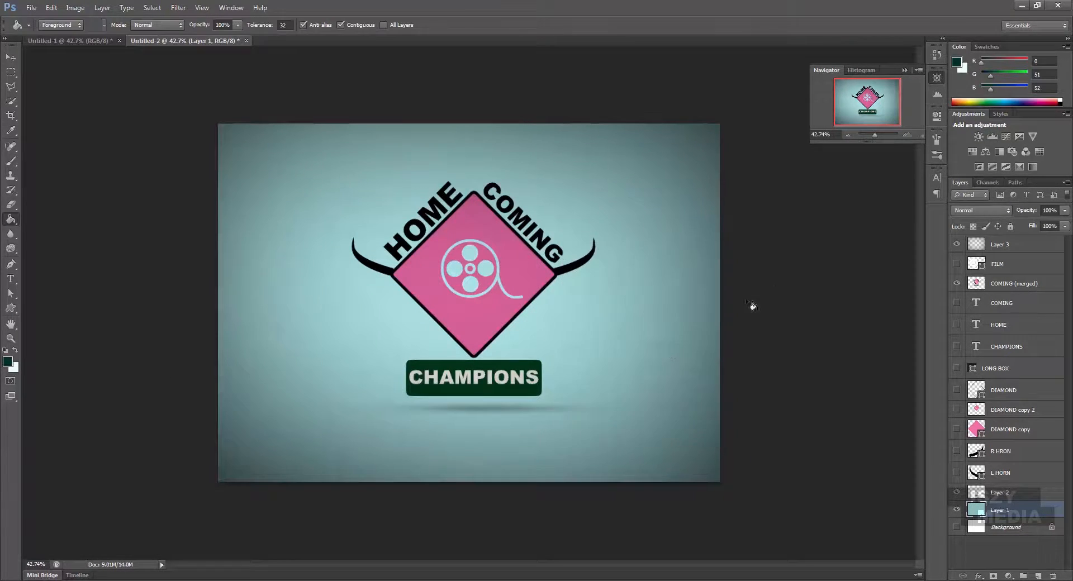
pyautogui.click(603, 374)
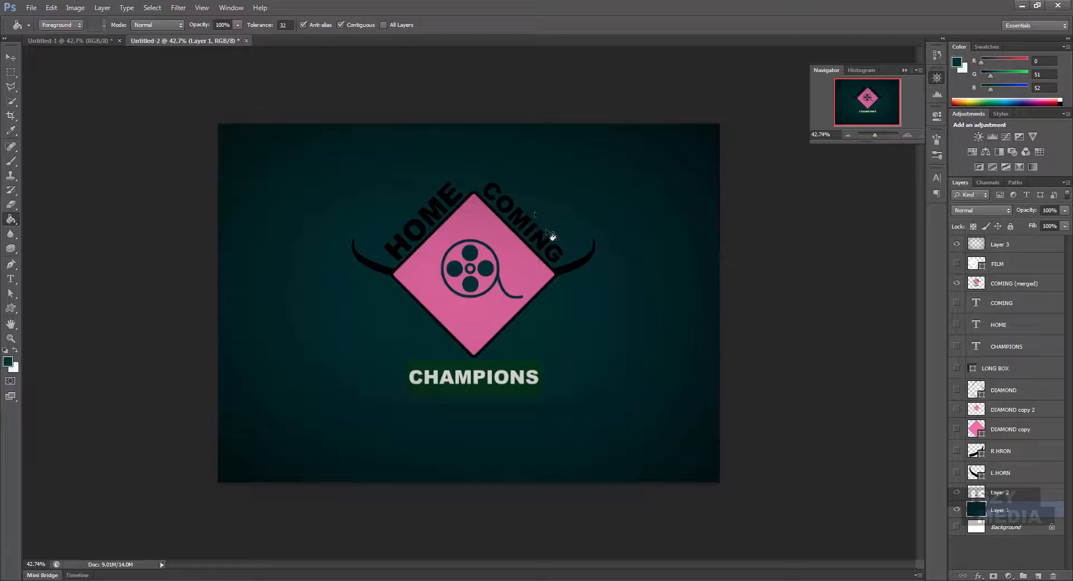
# Refill the background layer with a medium teal, RGB 55, 156, 157, and go back to the Move tool.
pyautogui.click(8, 362)
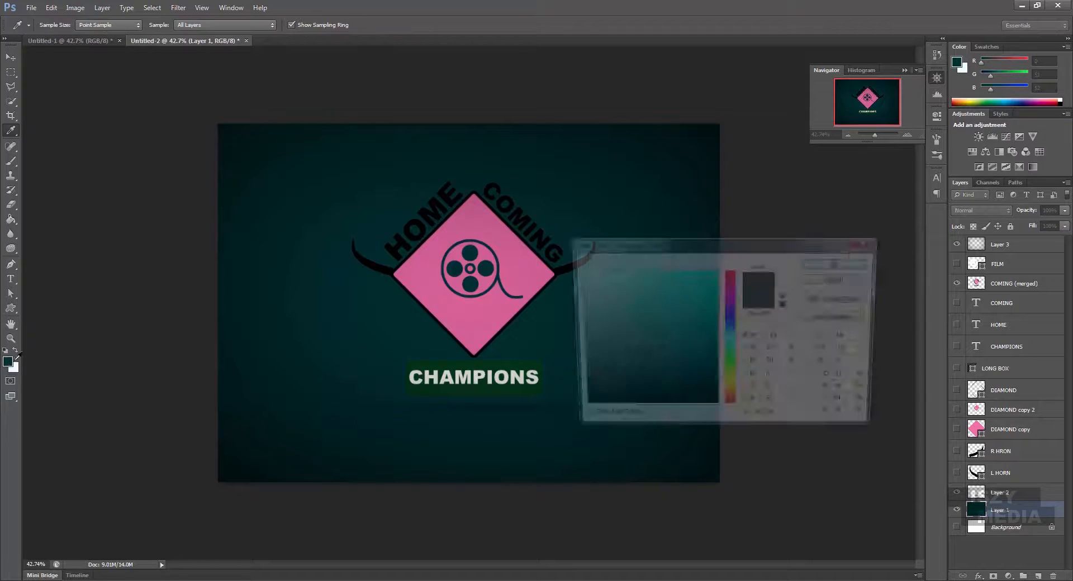
pyautogui.moveTo(699, 372); pyautogui.dragTo(674, 332)
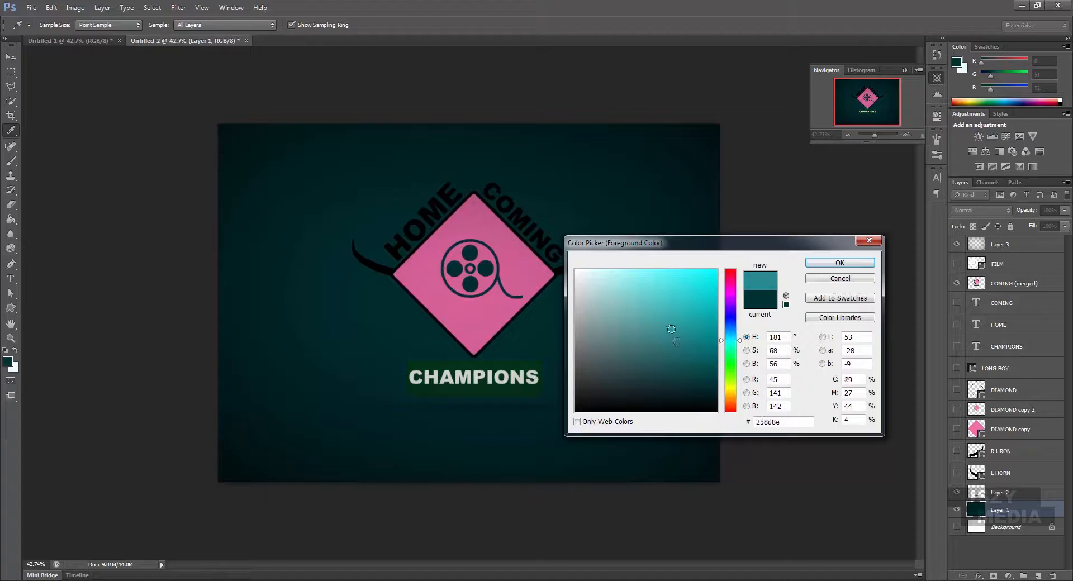
pyautogui.click(822, 262)
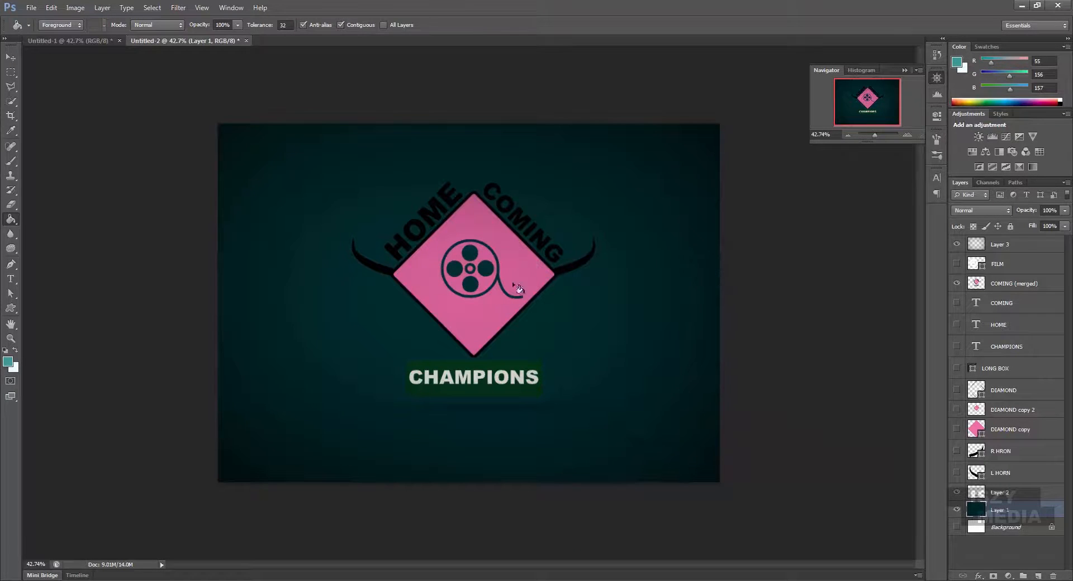
pyautogui.click(672, 378)
pyautogui.click(9, 53)
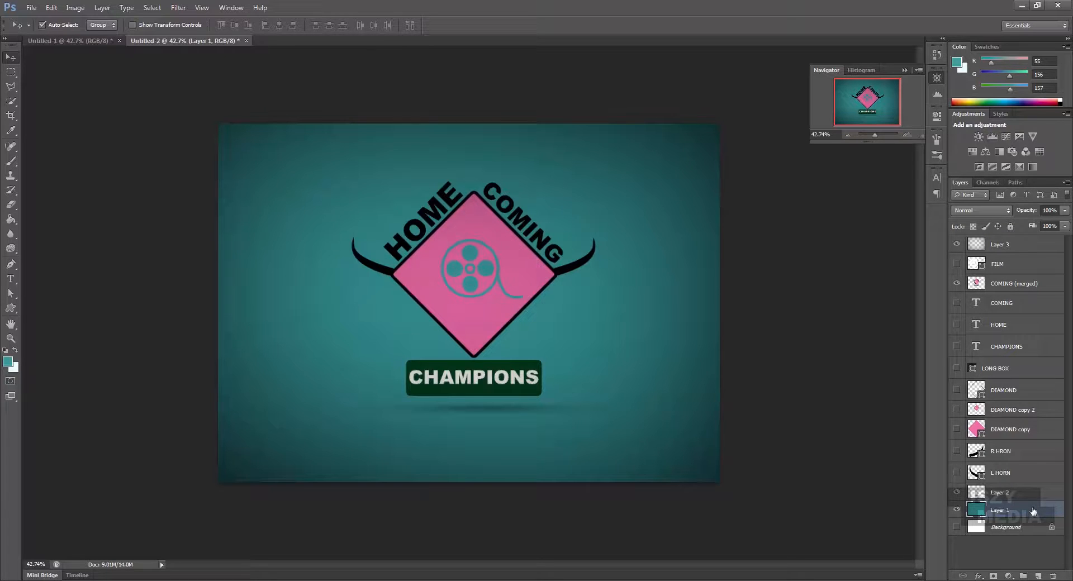
# Add a new layer above the teal background layer and fill it with white, ffffff.
pyautogui.click(1037, 577)
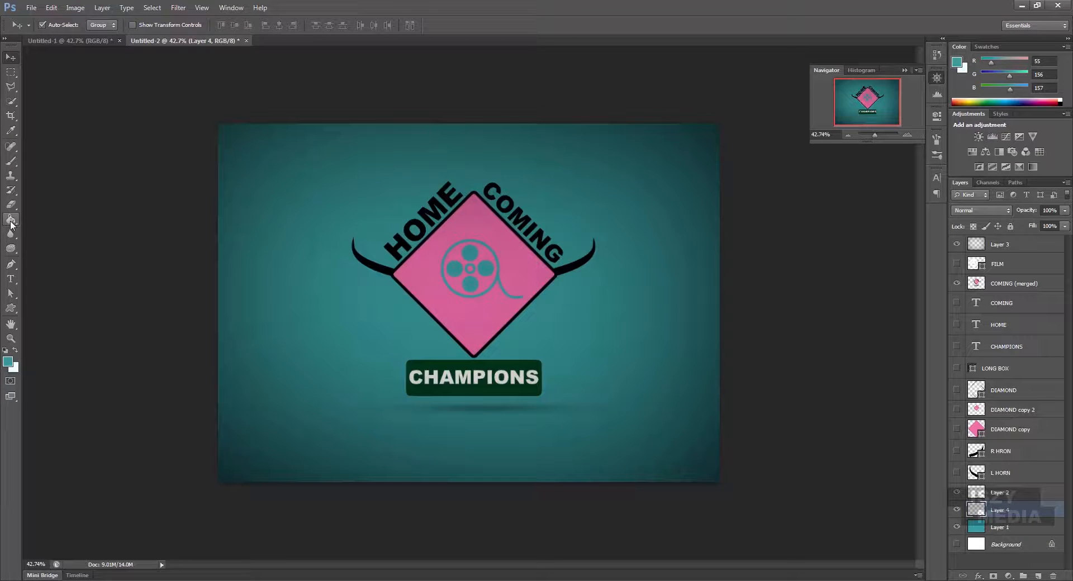
pyautogui.click(10, 161)
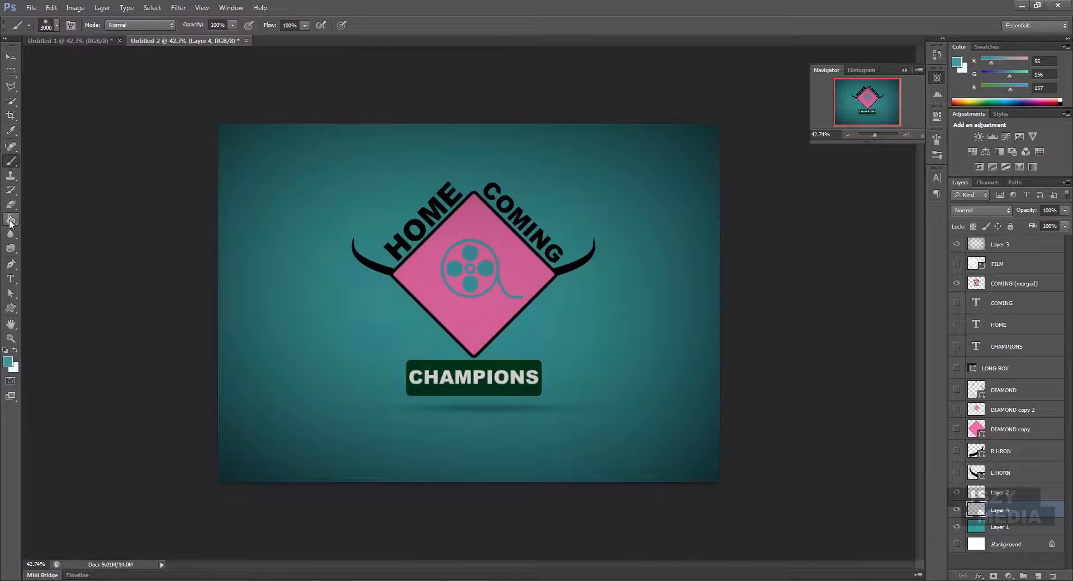
pyautogui.click(8, 361)
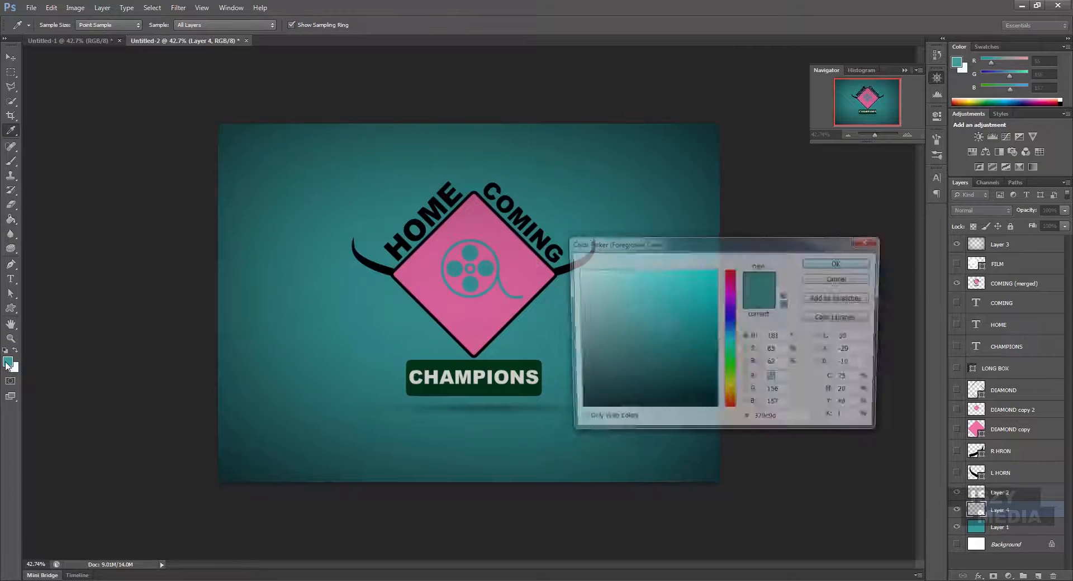
pyautogui.moveTo(580, 274); pyautogui.dragTo(572, 267)
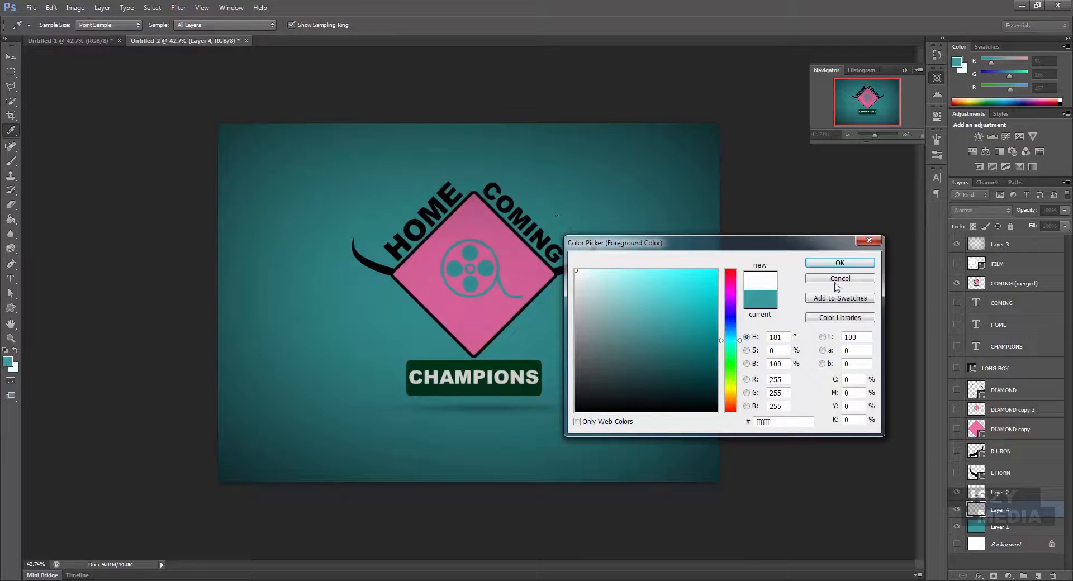
pyautogui.click(870, 265)
pyautogui.click(627, 337)
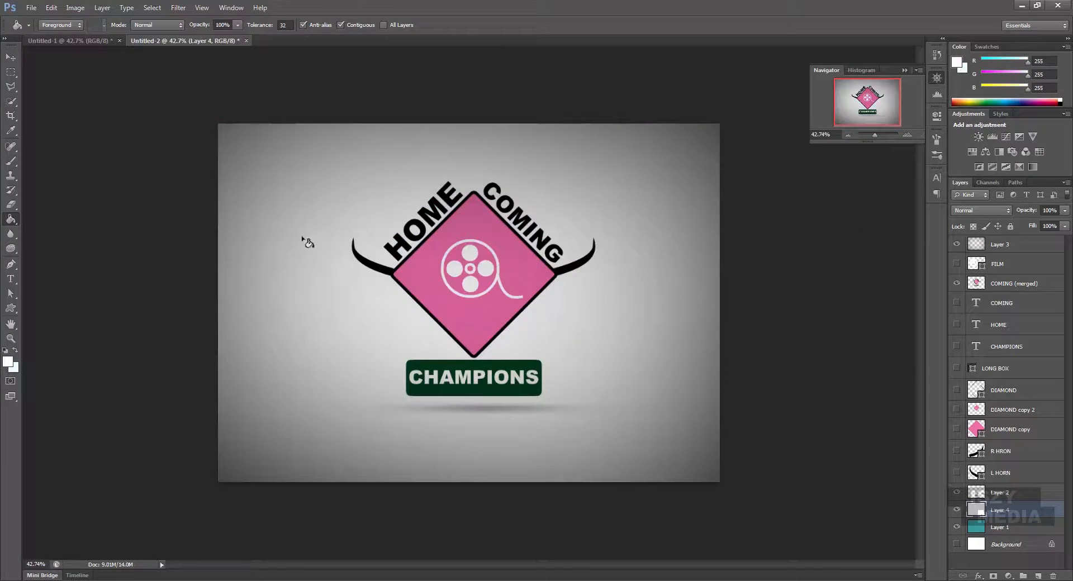
pyautogui.click(11, 57)
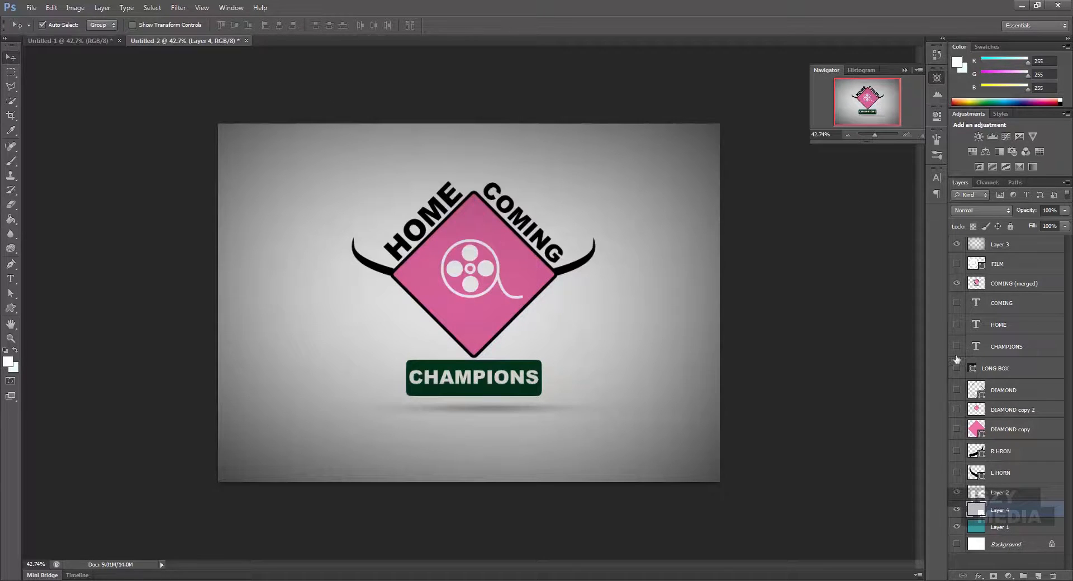
# Rename the vignette layer at the top of the stack DARK FOG and hide it.
pyautogui.click(1000, 244)
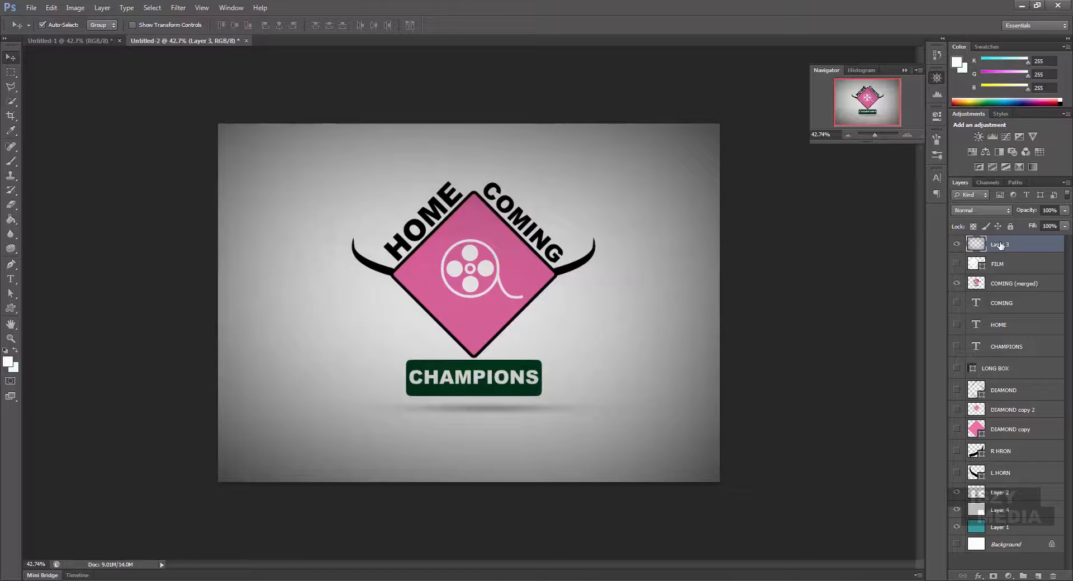
pyautogui.doubleClick(1000, 244)
pyautogui.write('DARK FOG')
pyautogui.click(956, 245)
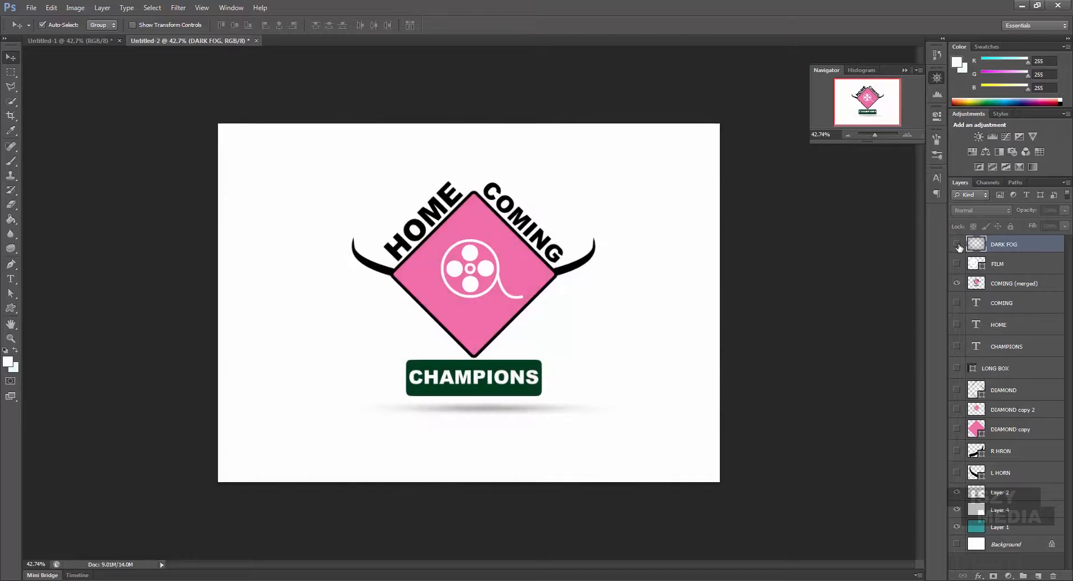
# Give the white-filled Layer 4 a reversed radial black-to-white Gradient Overlay with its scale at 150%.
pyautogui.click(1018, 515)
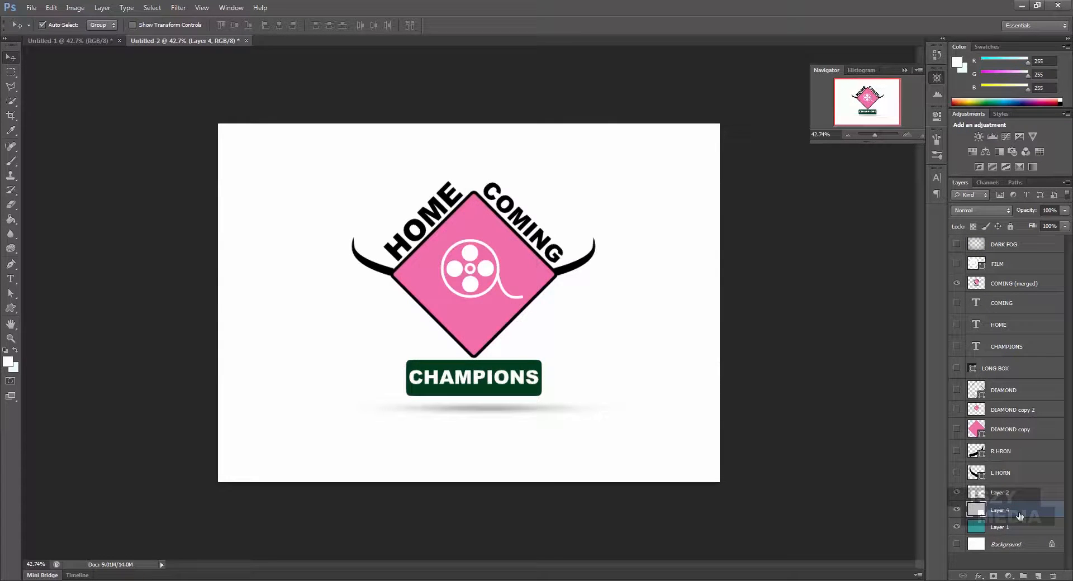
pyautogui.doubleClick(1052, 510)
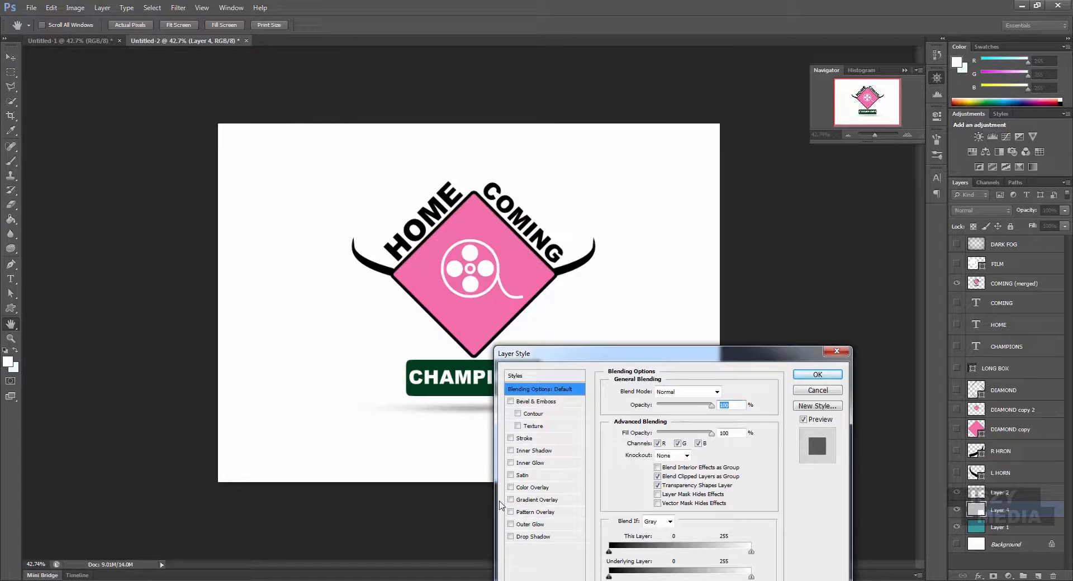
pyautogui.click(510, 499)
pyautogui.click(557, 503)
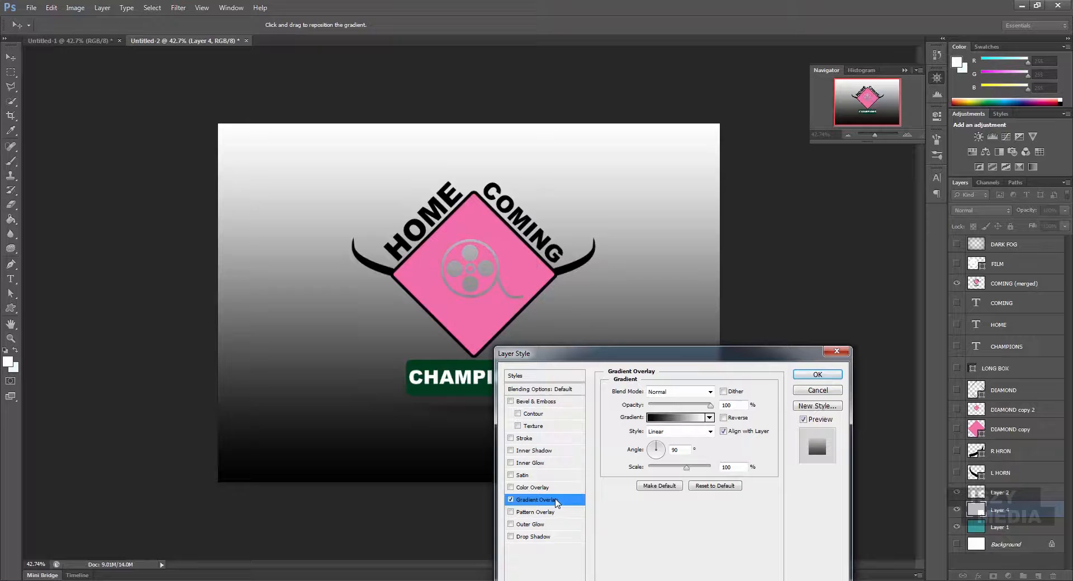
pyautogui.click(710, 431)
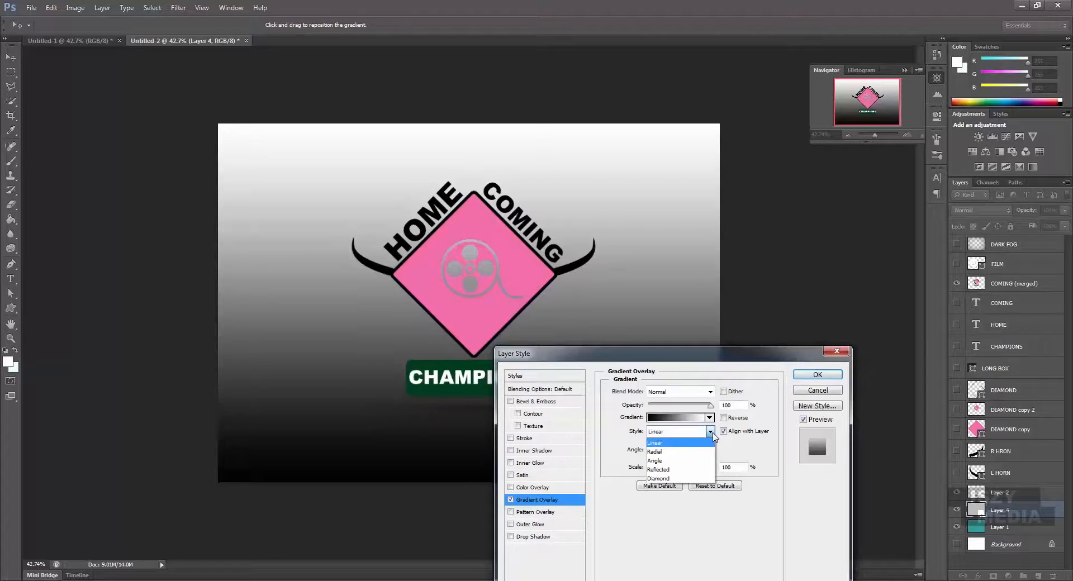
pyautogui.click(702, 453)
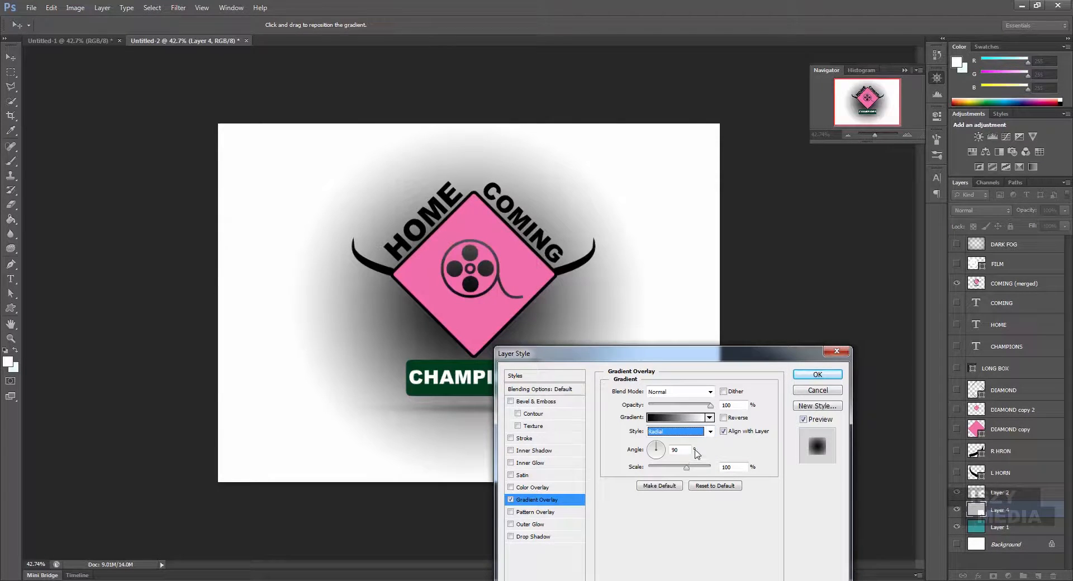
pyautogui.click(724, 418)
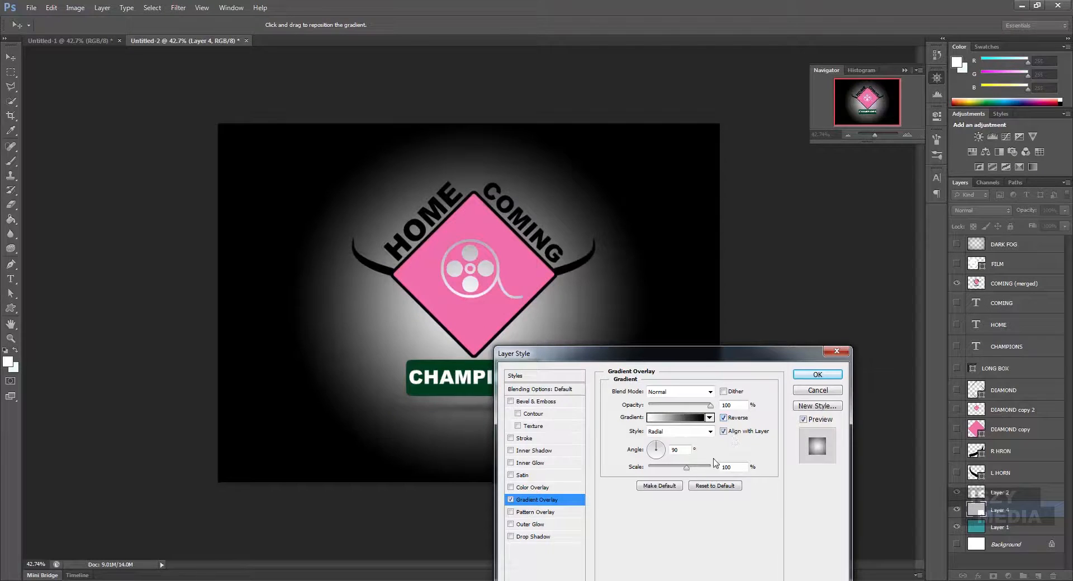
pyautogui.moveTo(687, 467); pyautogui.dragTo(720, 473)
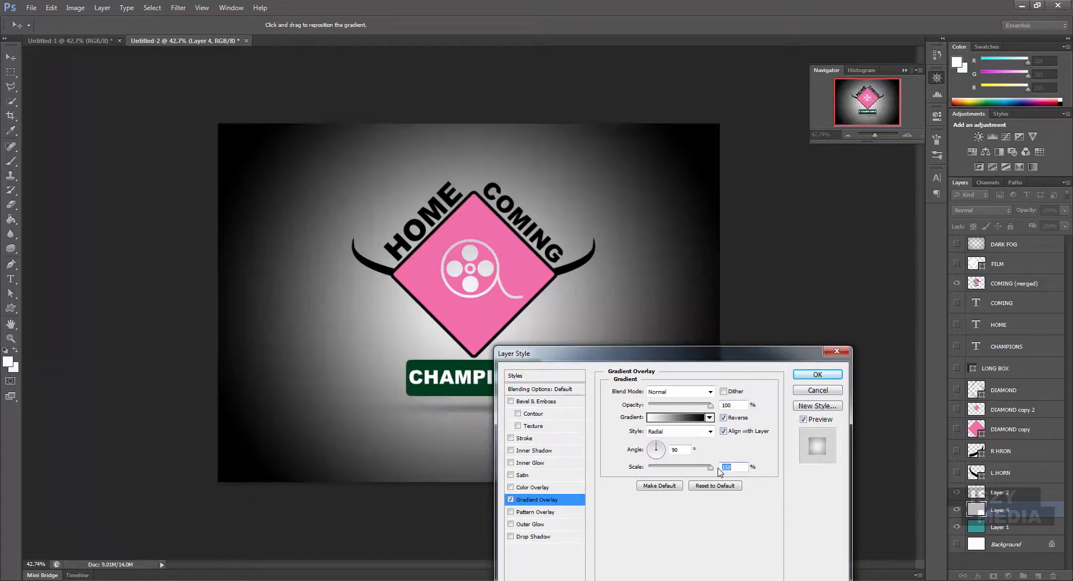
pyautogui.click(833, 379)
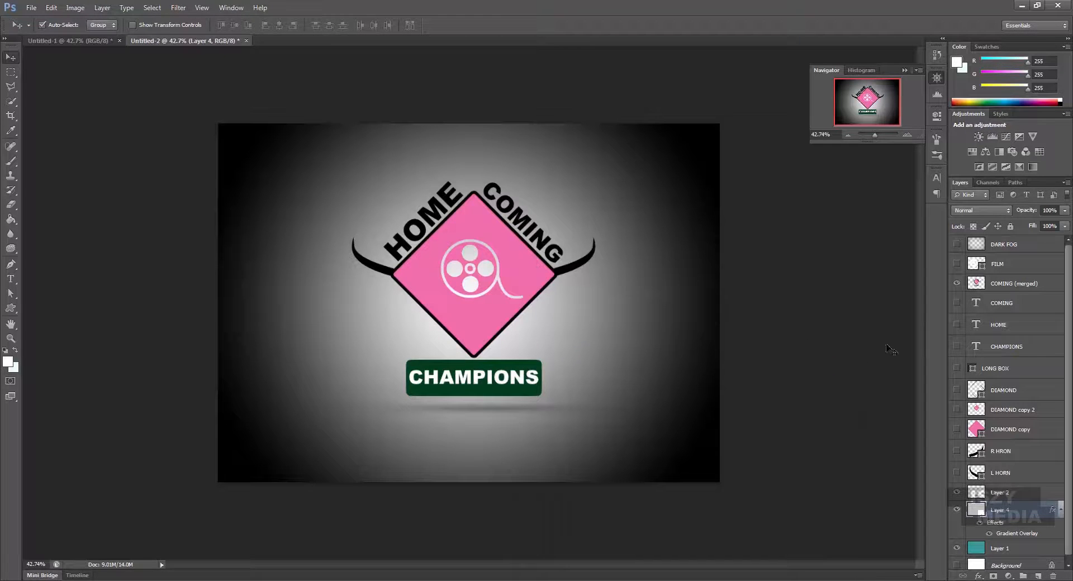
# Enlarge the gradient layer around its centre to about 278%, far beyond the canvas, for a softer falloff.
pyautogui.hotkey('ctrl', 't')
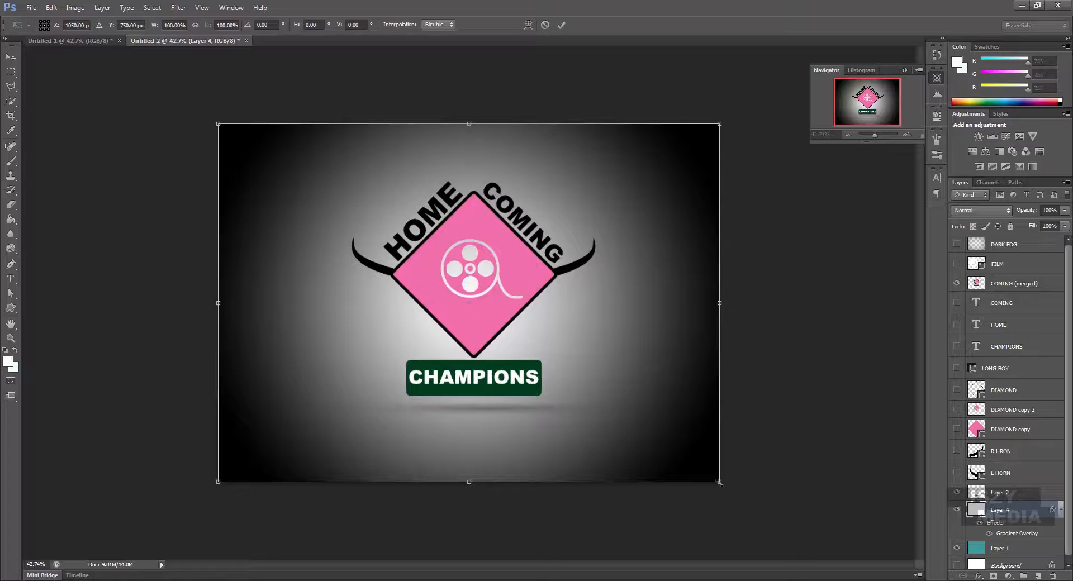
pyautogui.moveTo(725, 487); pyautogui.dragTo(873, 579)
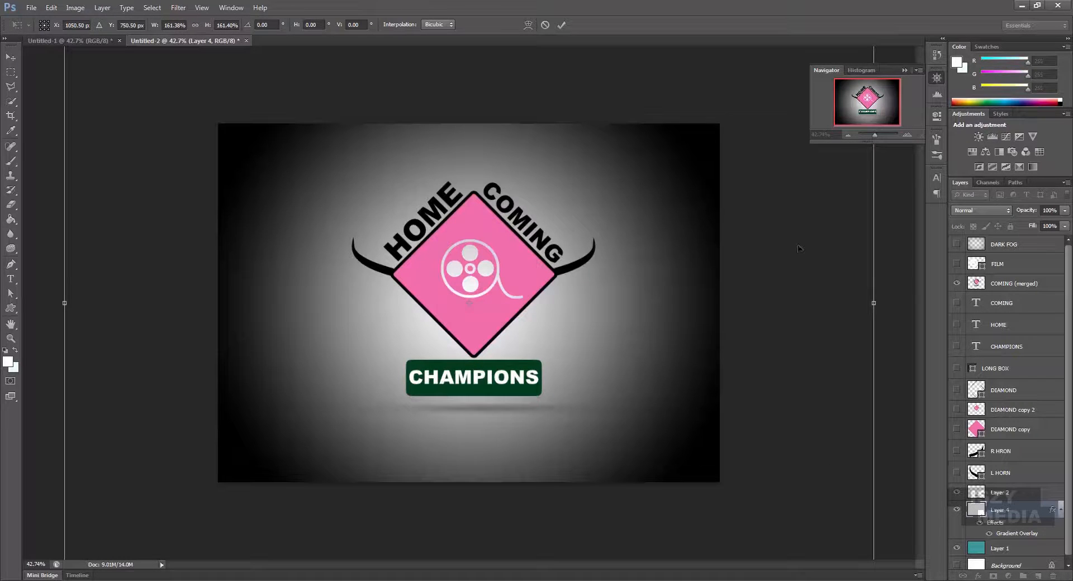
pyautogui.click(876, 134)
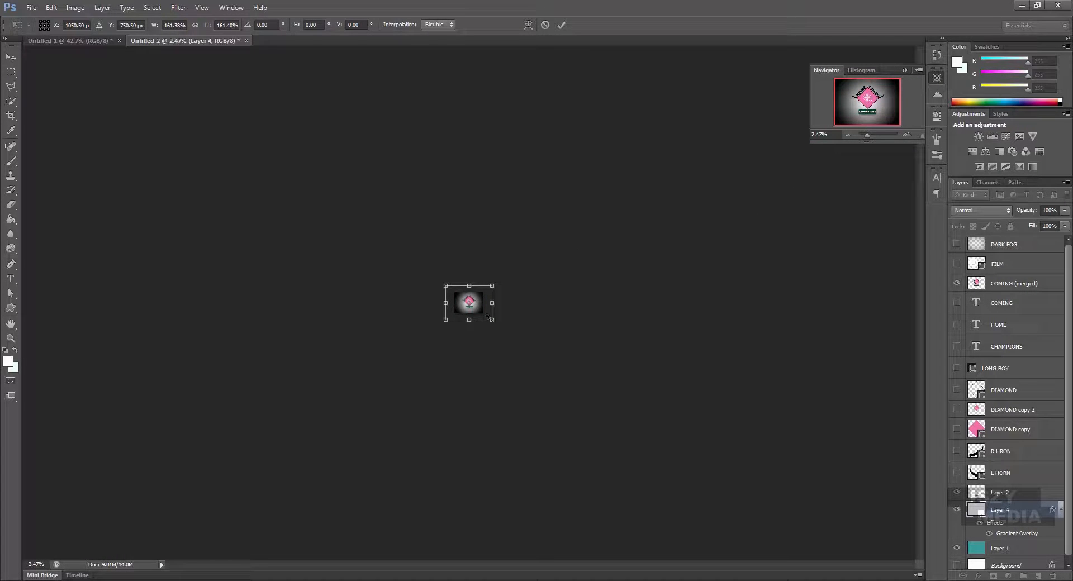
pyautogui.moveTo(498, 329); pyautogui.dragTo(506, 338)
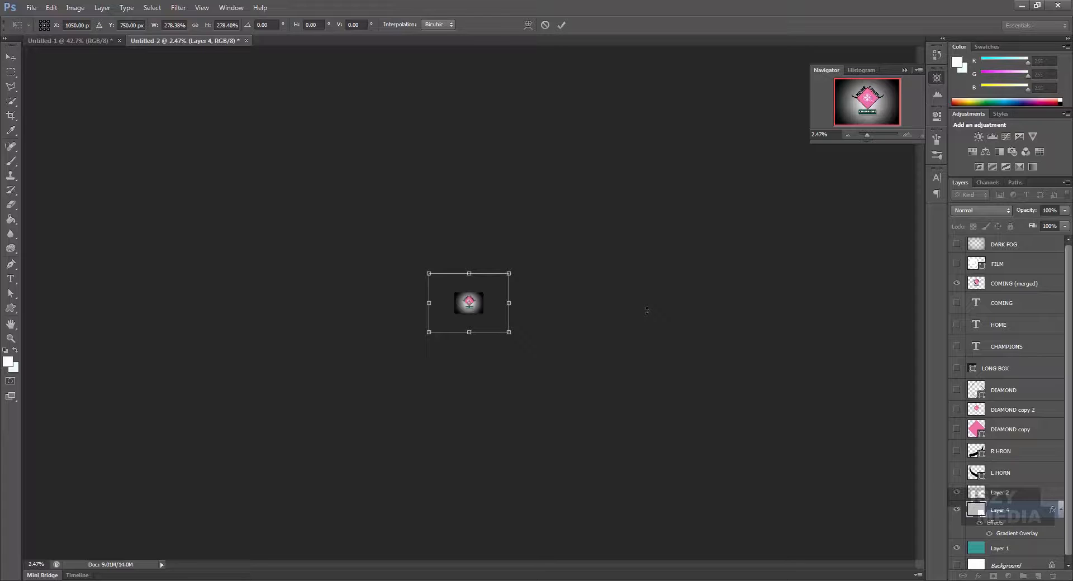
pyautogui.press('Return')
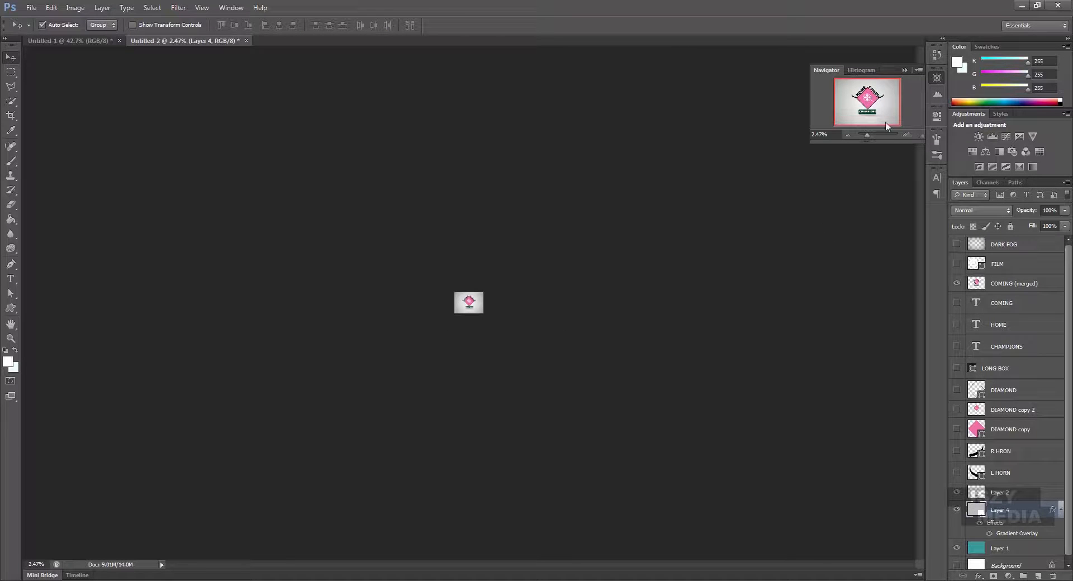
pyautogui.moveTo(866, 134); pyautogui.dragTo(873, 135)
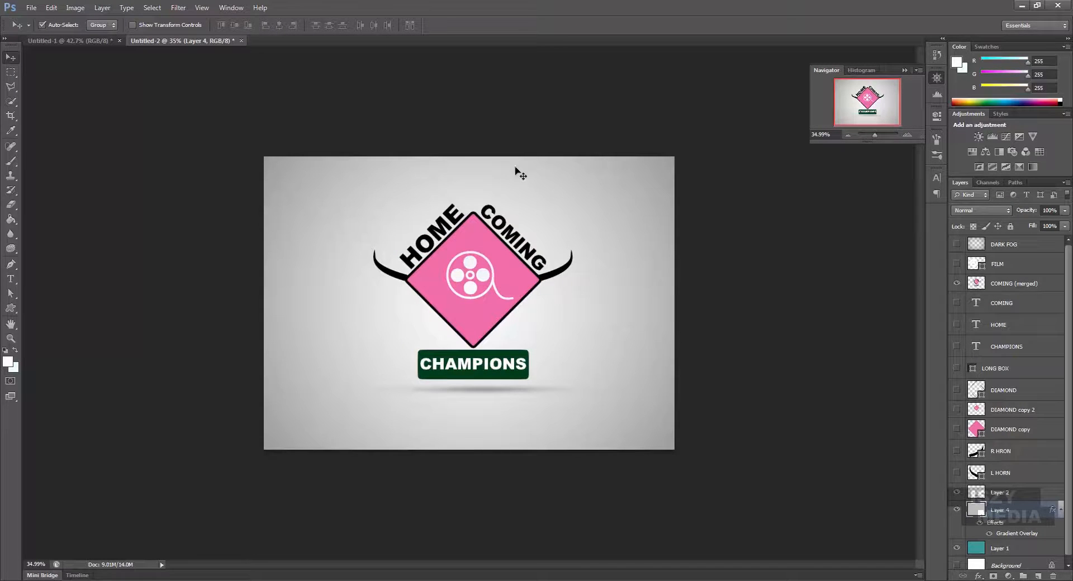
# Hide the gradient and teal layers, show the white Background, and preview the logo on it with and without DARK FOG.
pyautogui.click(956, 510)
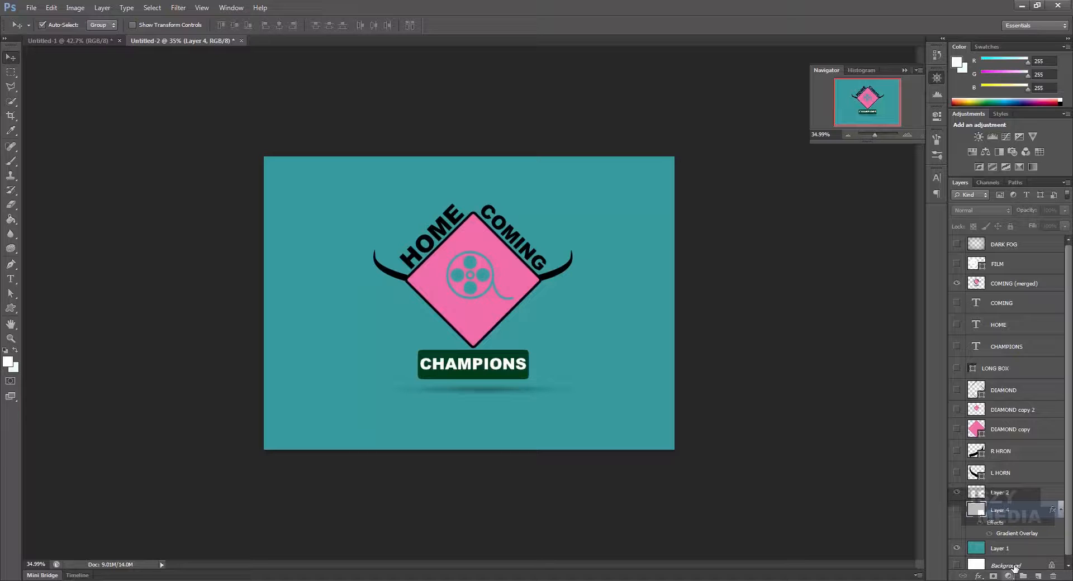
pyautogui.click(956, 548)
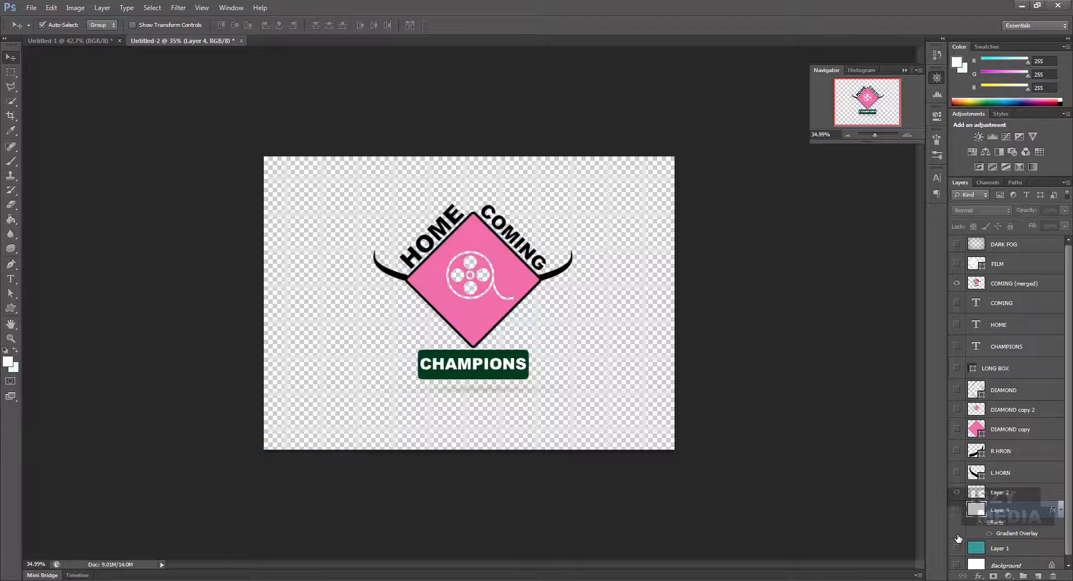
pyautogui.click(956, 565)
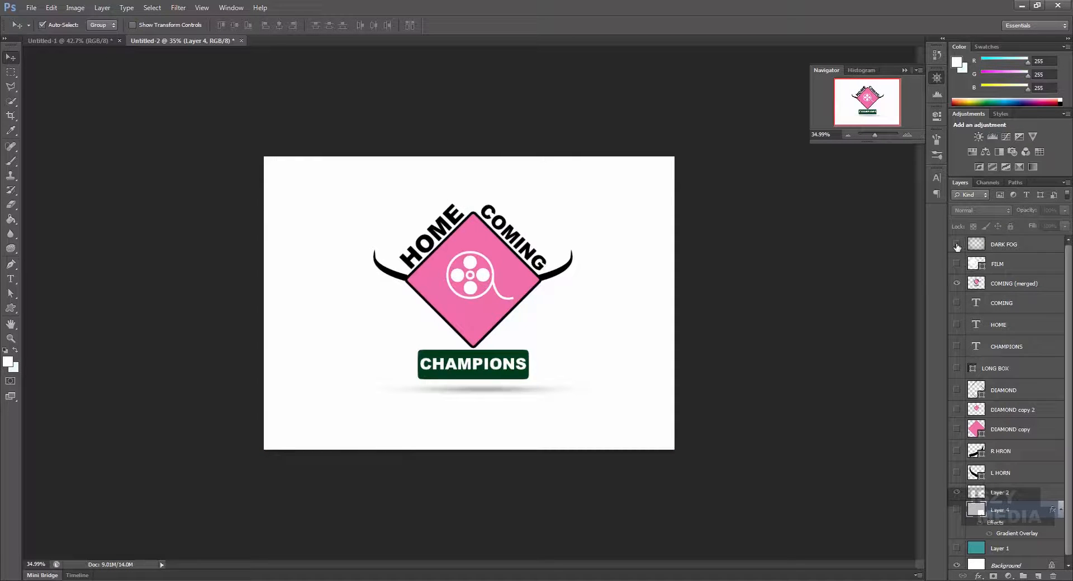
pyautogui.click(956, 245)
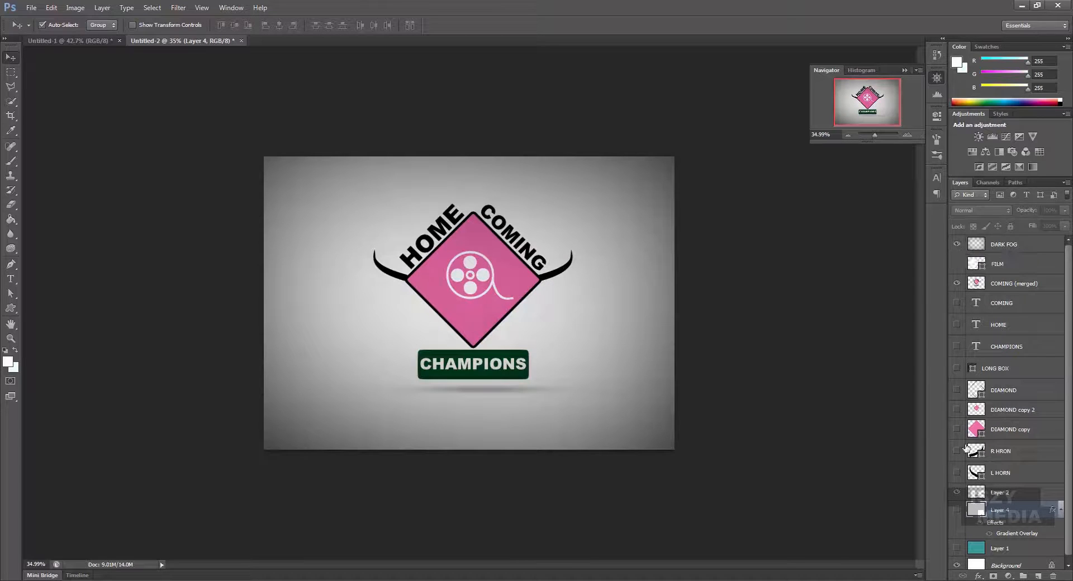
pyautogui.click(957, 245)
# Preview DARK FOG over the gradient layer, and finish with the gradient layer and white Background hidden and the teal layer shown under DARK FOG.
pyautogui.click(957, 510)
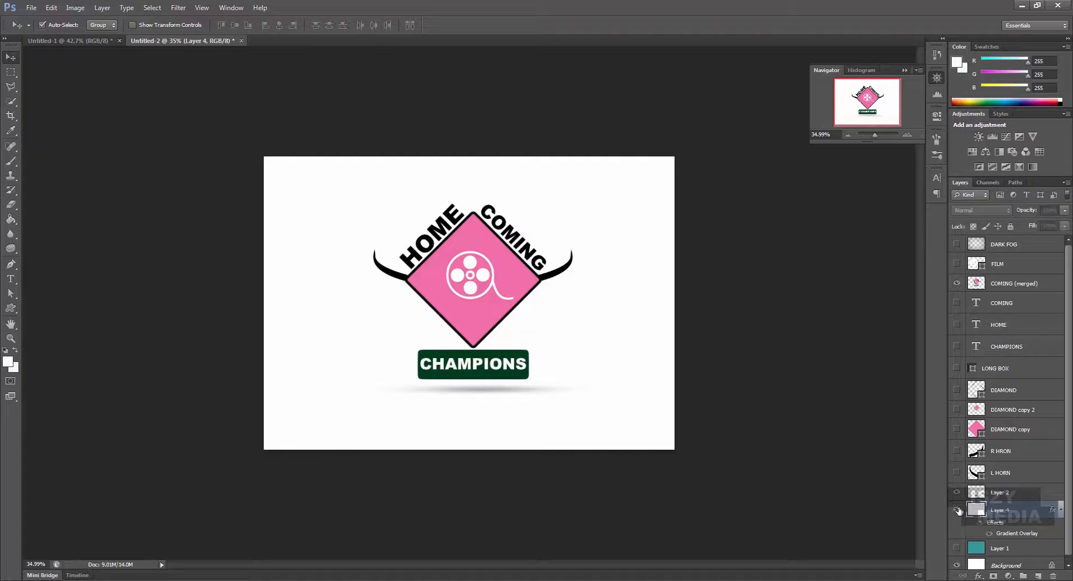
pyautogui.click(957, 244)
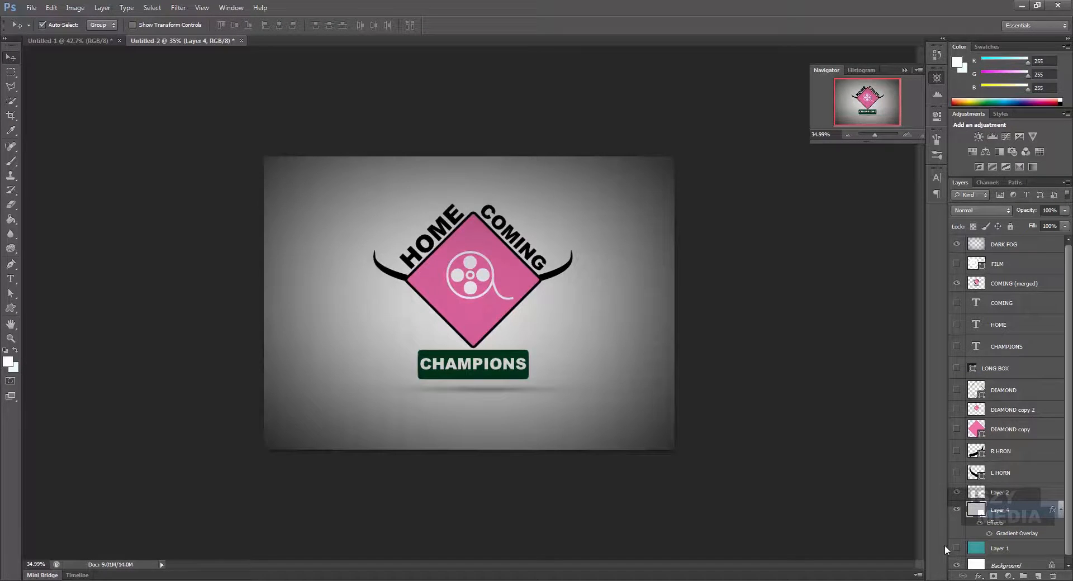
pyautogui.click(956, 510)
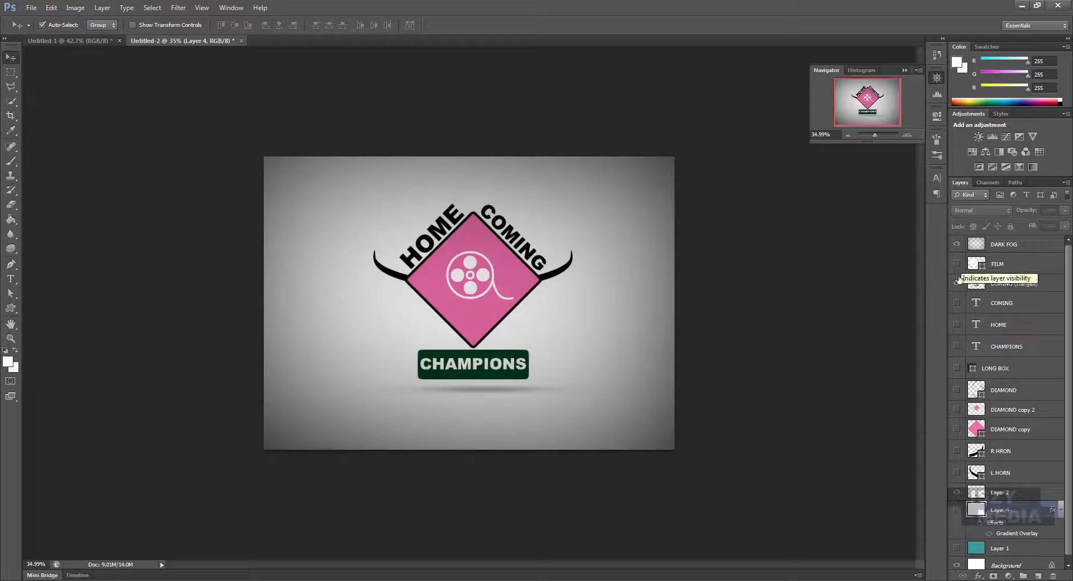
pyautogui.click(956, 564)
pyautogui.click(957, 548)
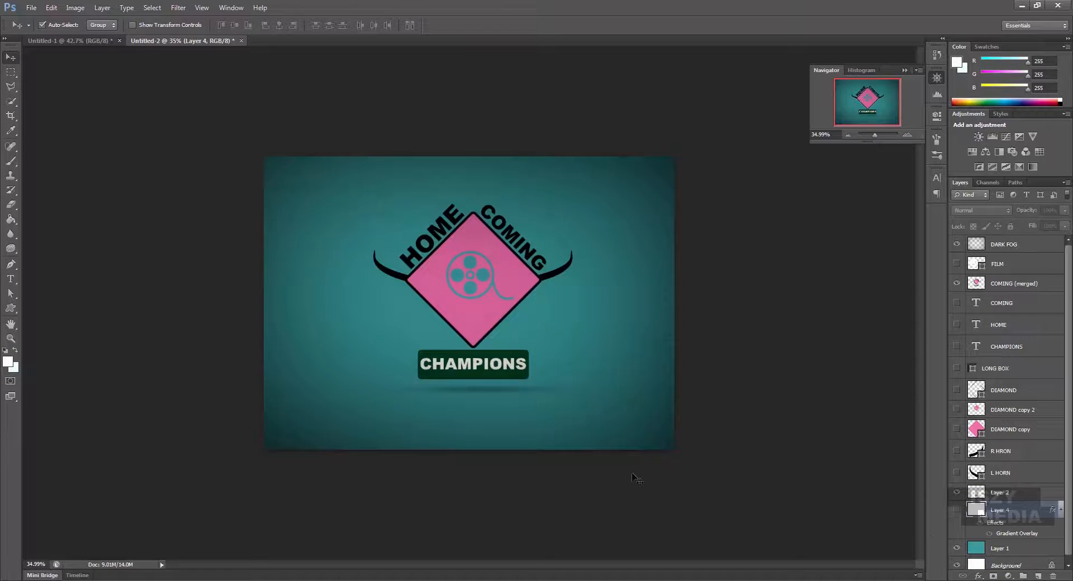